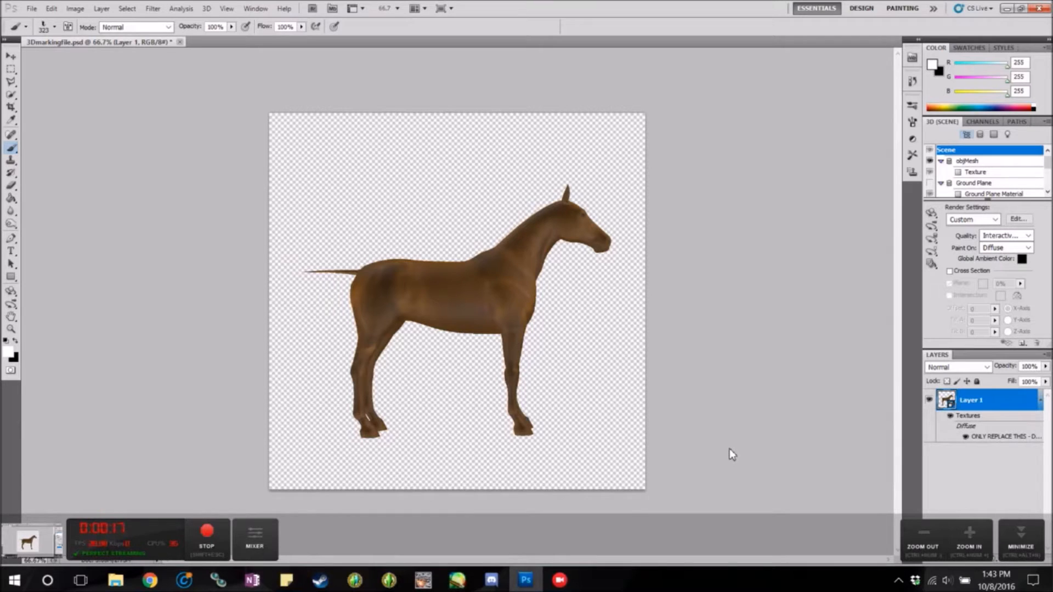
# Check the pinned files of the #cc-creators Slack channel in Chrome and return to the horse model in Photoshop
pyautogui.click(150, 580)
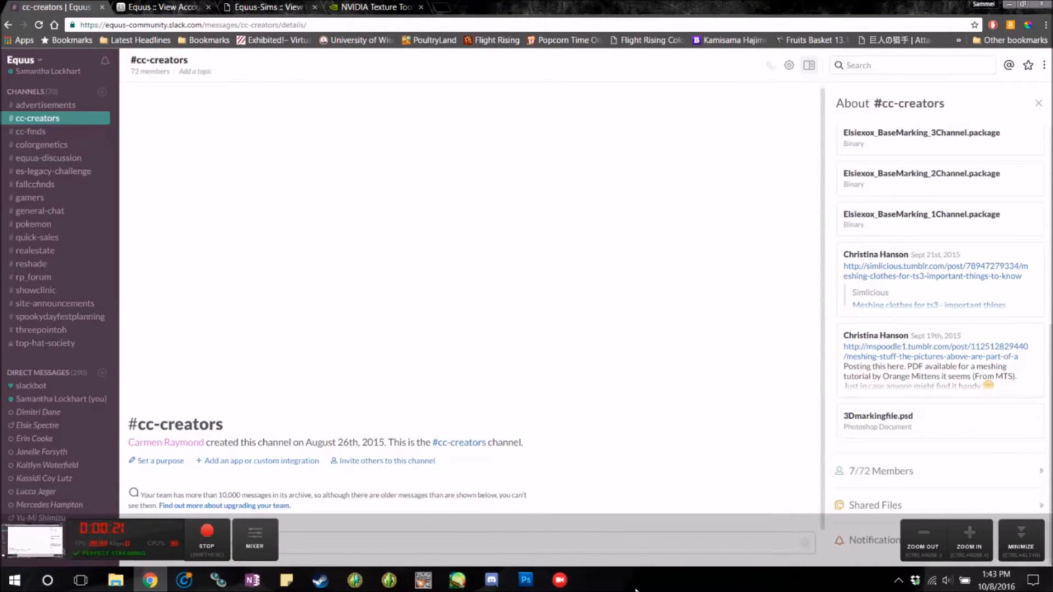
pyautogui.click(525, 580)
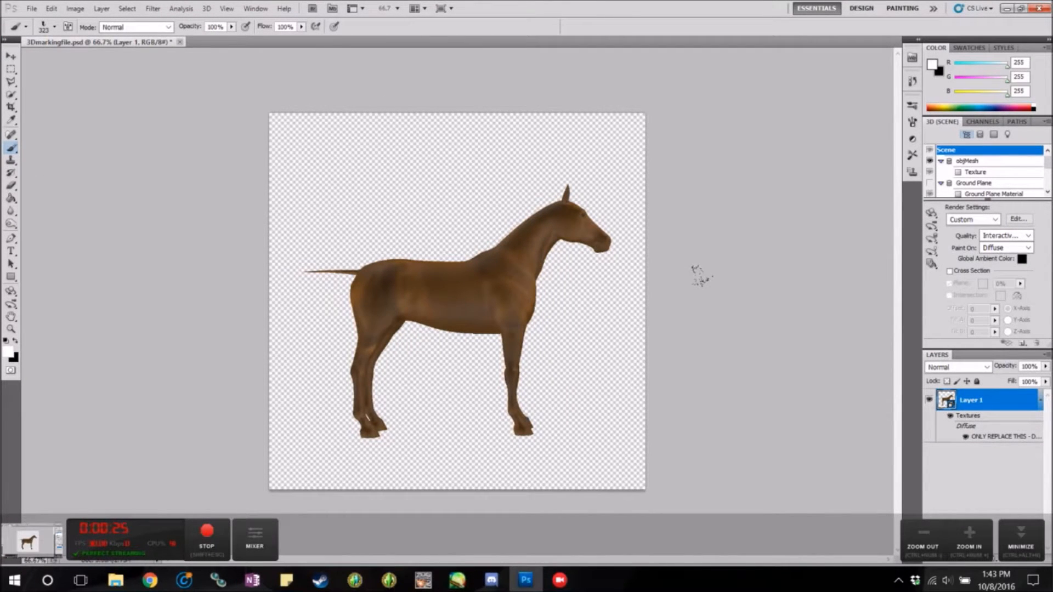
pyautogui.moveTo(525, 580)
# Rotate the 3D horse model with the 3D object rotate tool to view it from slightly different angles
pyautogui.click(931, 213)
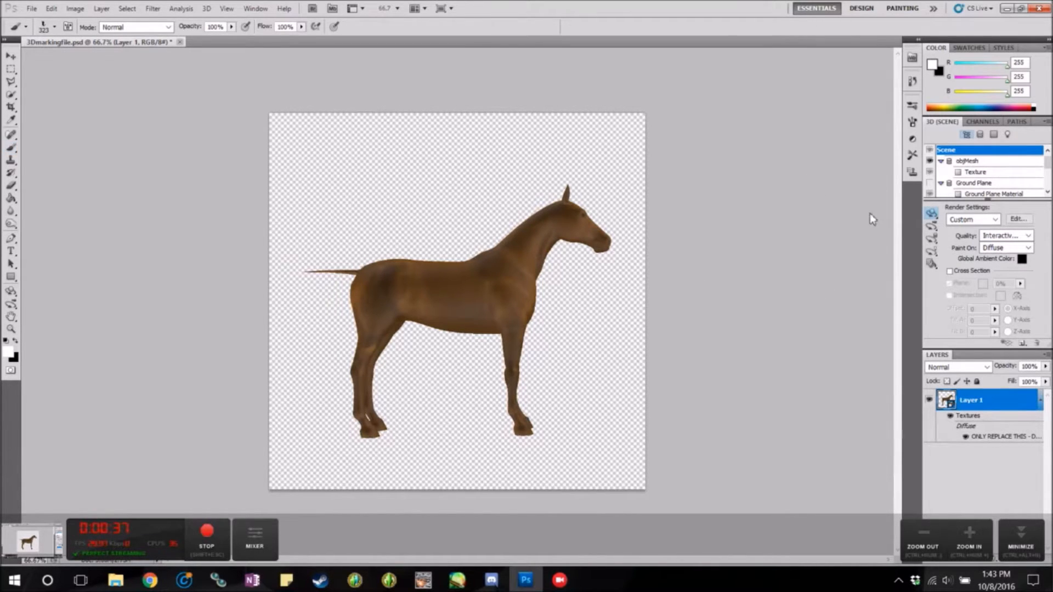
pyautogui.moveTo(516, 303); pyautogui.dragTo(472, 304)
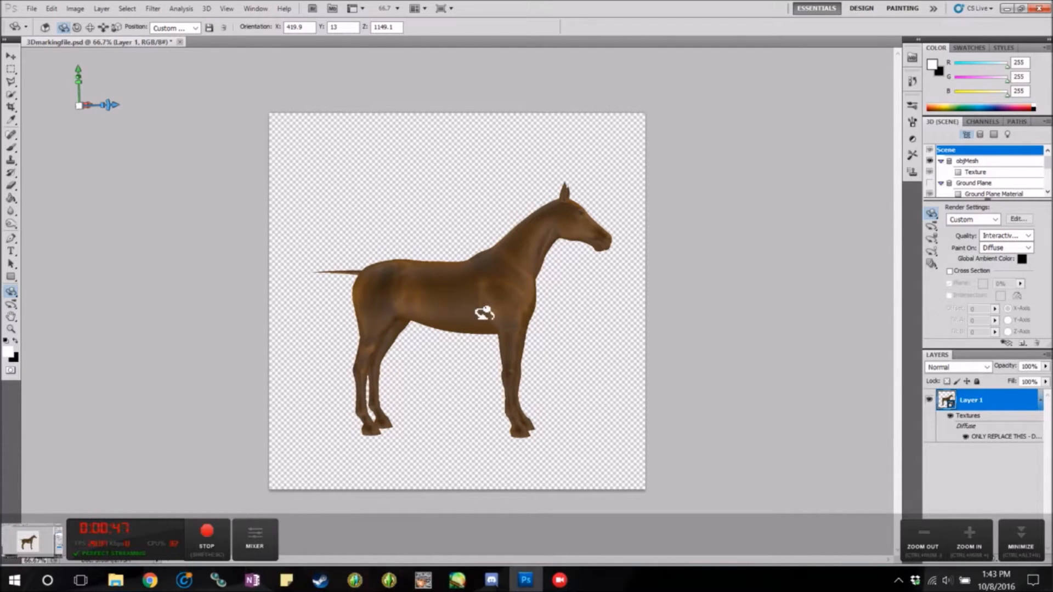
pyautogui.moveTo(482, 302); pyautogui.dragTo(467, 327)
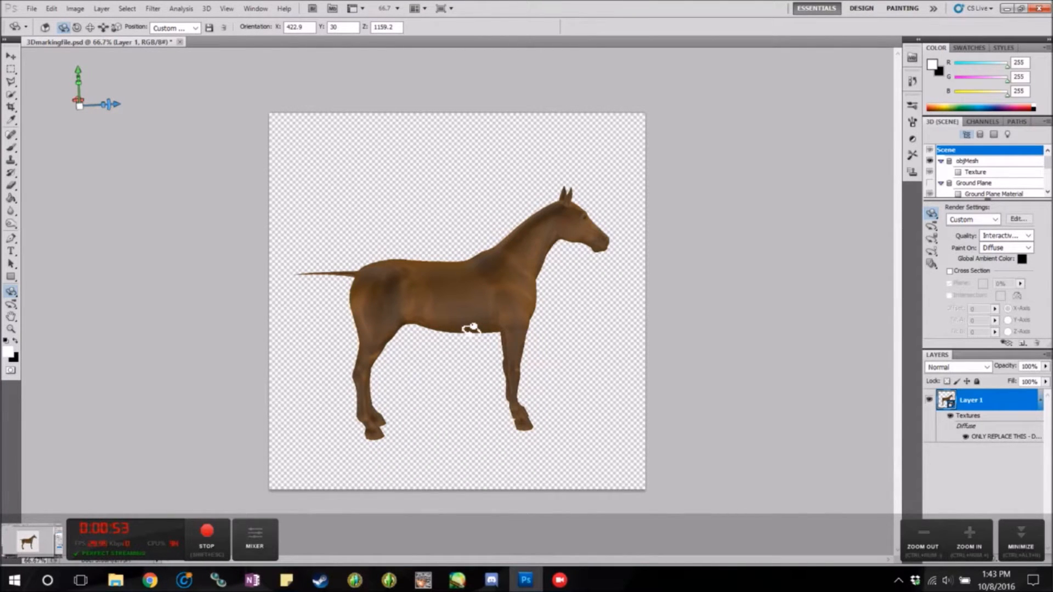
pyautogui.moveTo(472, 328); pyautogui.dragTo(467, 301)
pyautogui.moveTo(543, 301); pyautogui.dragTo(531, 234)
pyautogui.moveTo(468, 298); pyautogui.dragTo(515, 296)
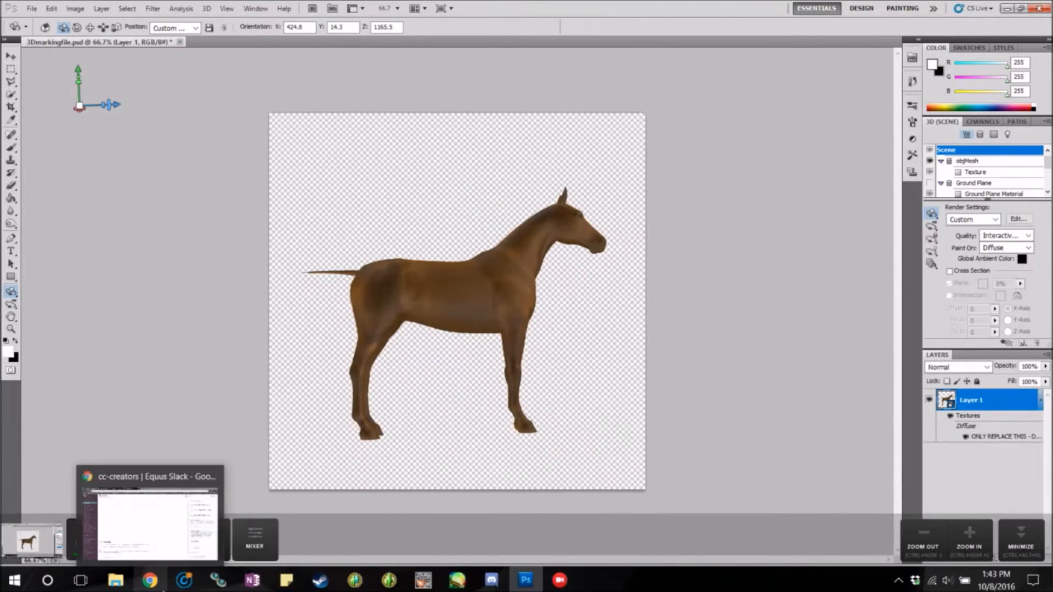
# Switch to Chrome and look over the NVIDIA Texture Tools for Adobe Photoshop page, including its DDS plug-in section
pyautogui.click(150, 581)
pyautogui.click(366, 7)
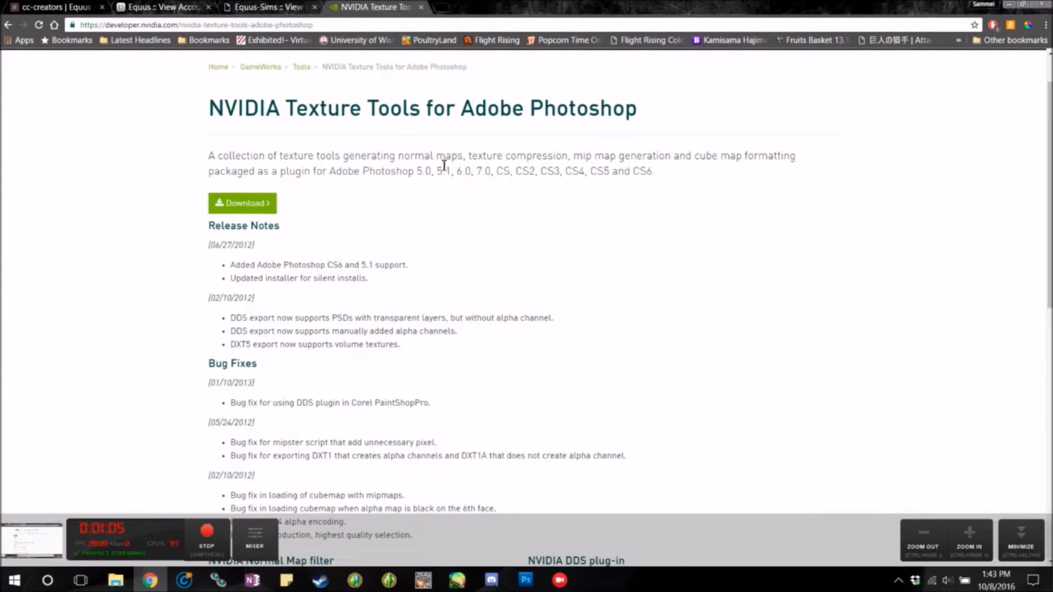
pyautogui.scroll(-9, 364, 236)
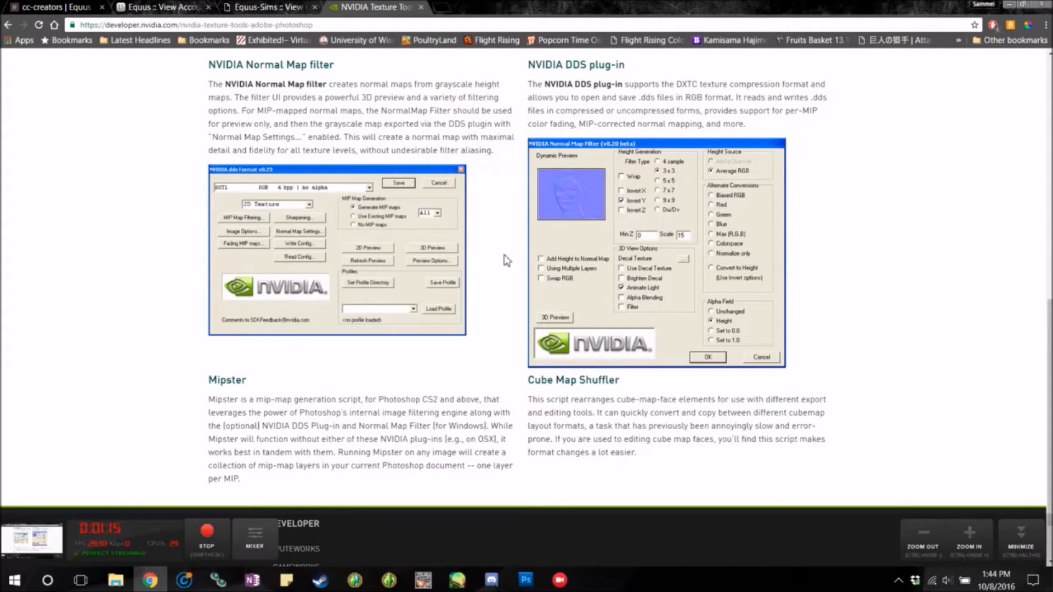
pyautogui.scroll(7, 488, 247)
pyautogui.scroll(-7, 424, 485)
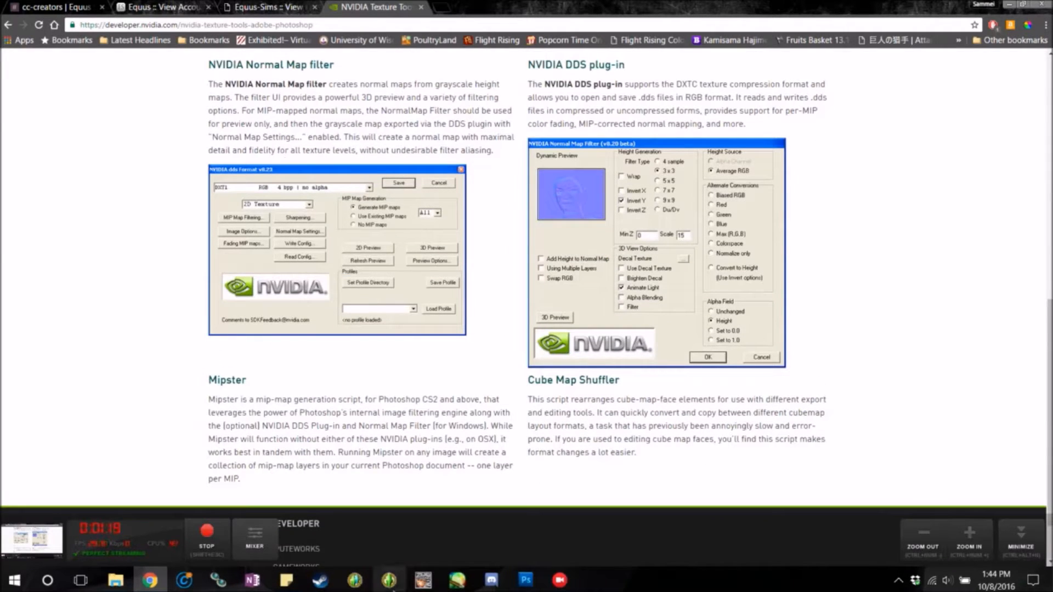
# Bring up the s3oc and s3pe windows for viewing and minimize both of them
pyautogui.click(357, 583)
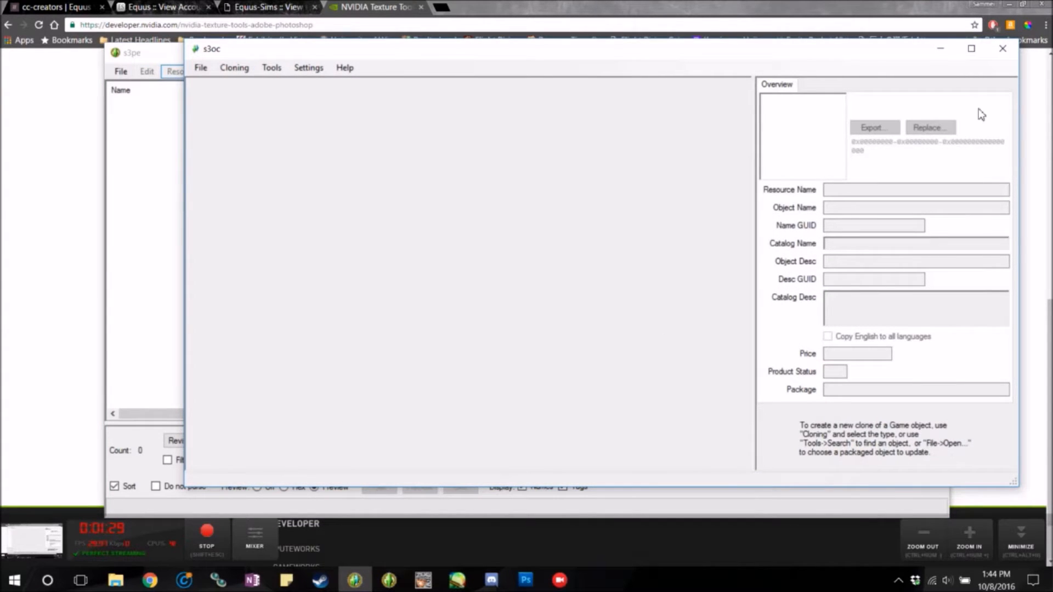
pyautogui.click(949, 51)
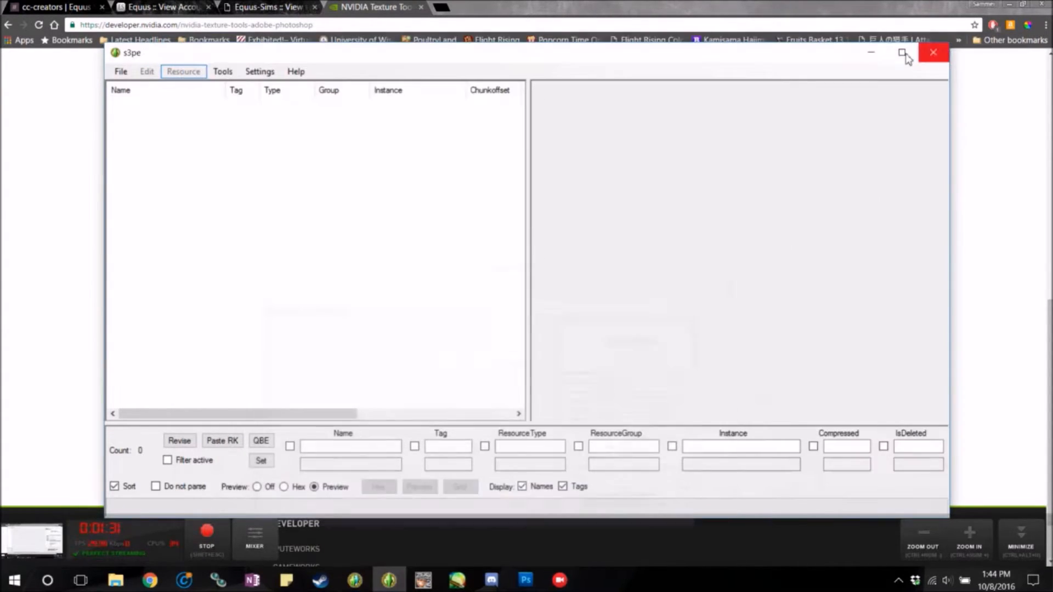
pyautogui.click(871, 54)
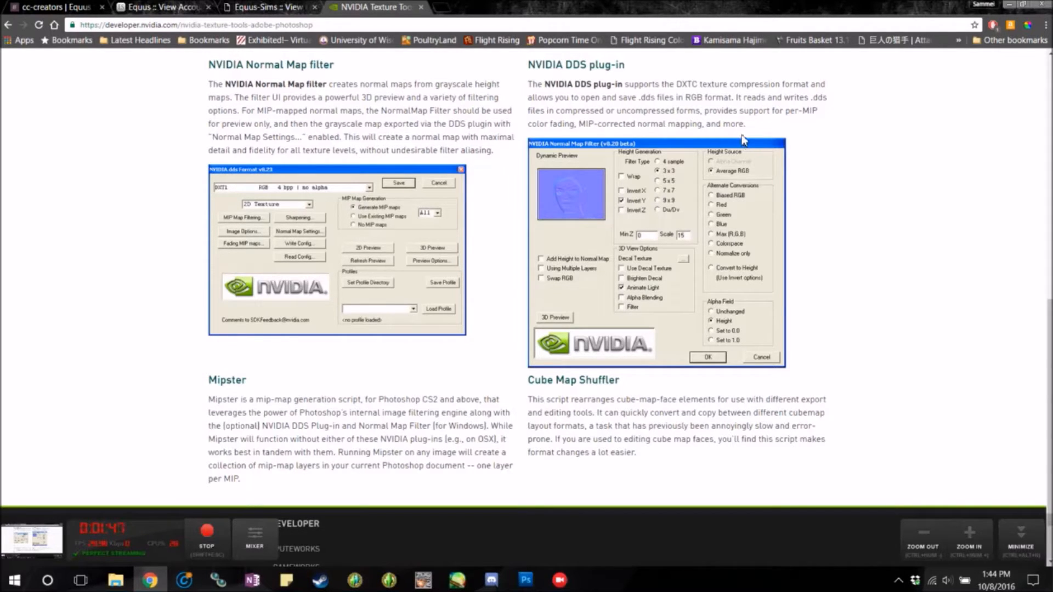
pyautogui.click(389, 581)
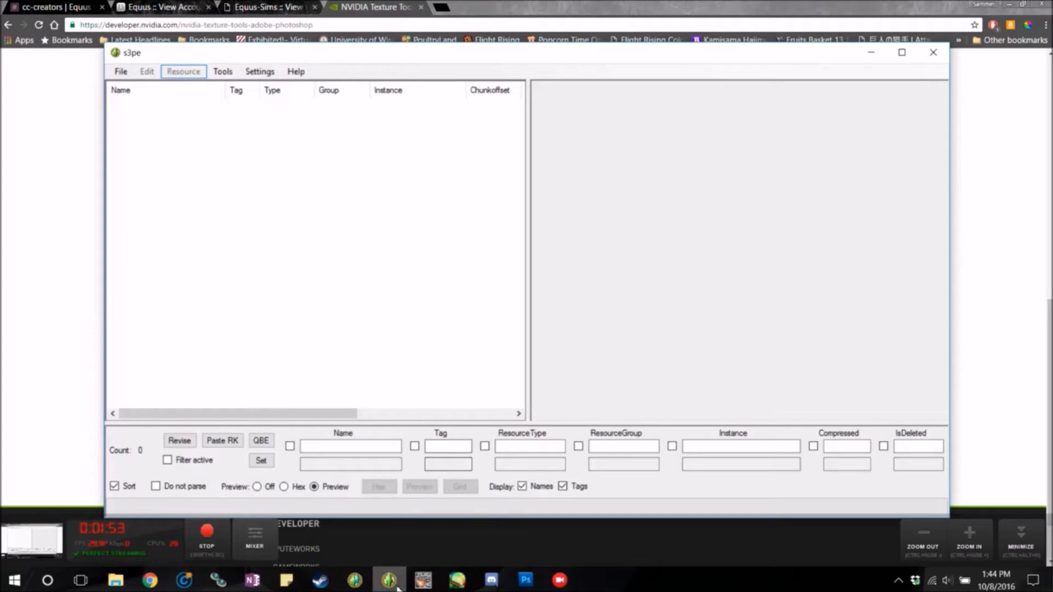
pyautogui.moveTo(396, 588)
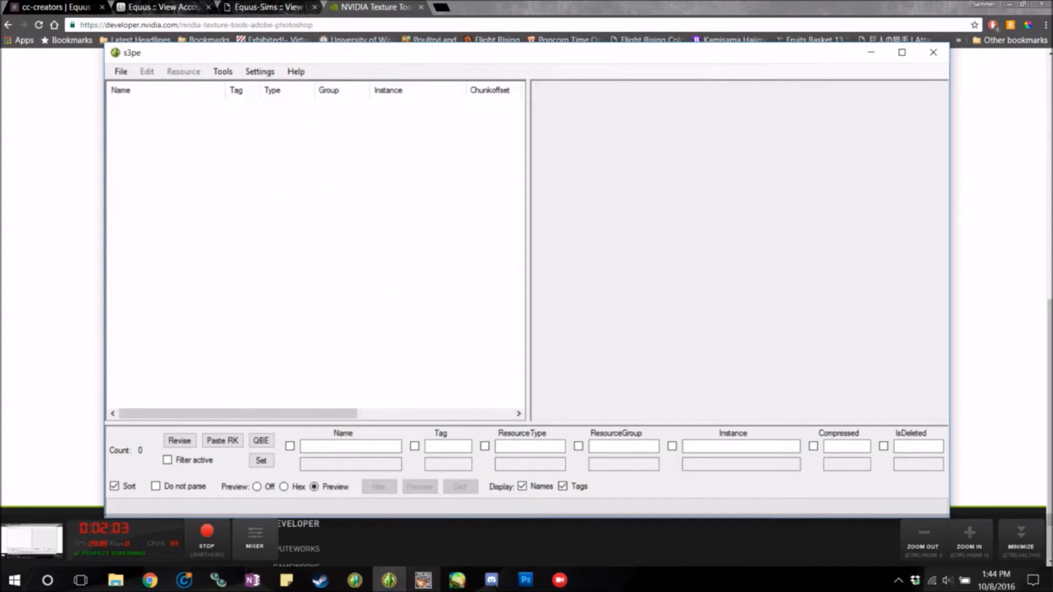
pyautogui.click(404, 586)
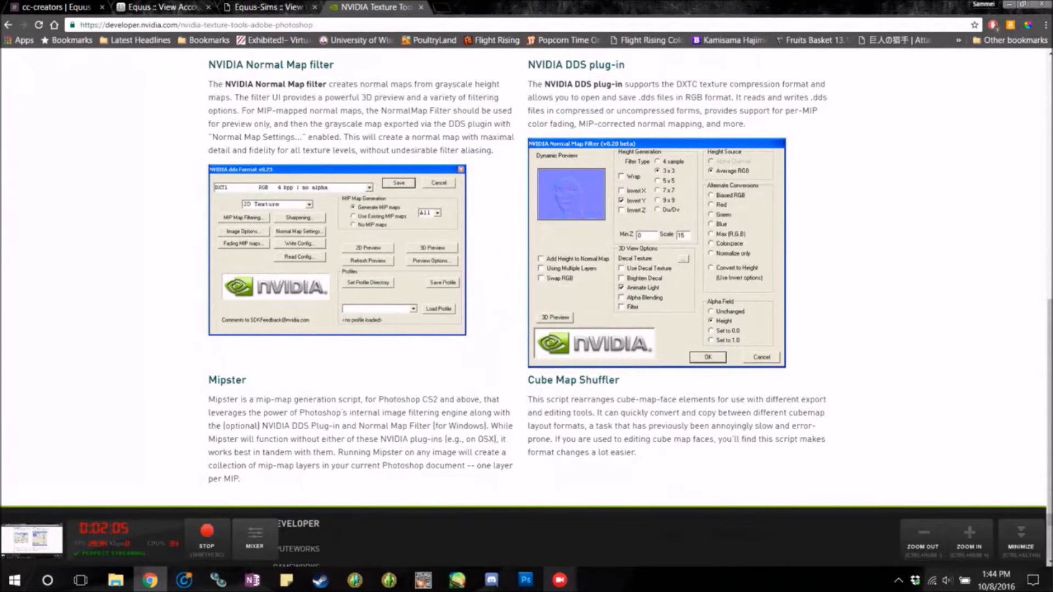
# Examine the NVIDIA Texture Tools page's release notes, bug fixes, and Normal Map filter and DDS plug-in descriptions
pyautogui.scroll(-2, 611, 262)
pyautogui.scroll(7, 611, 262)
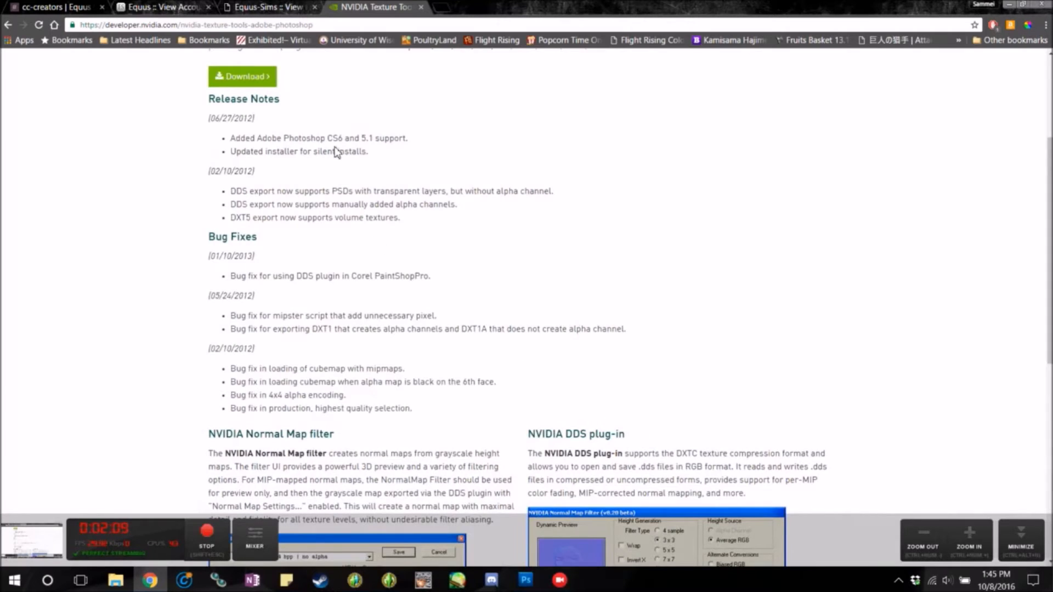
pyautogui.scroll(-8, 340, 153)
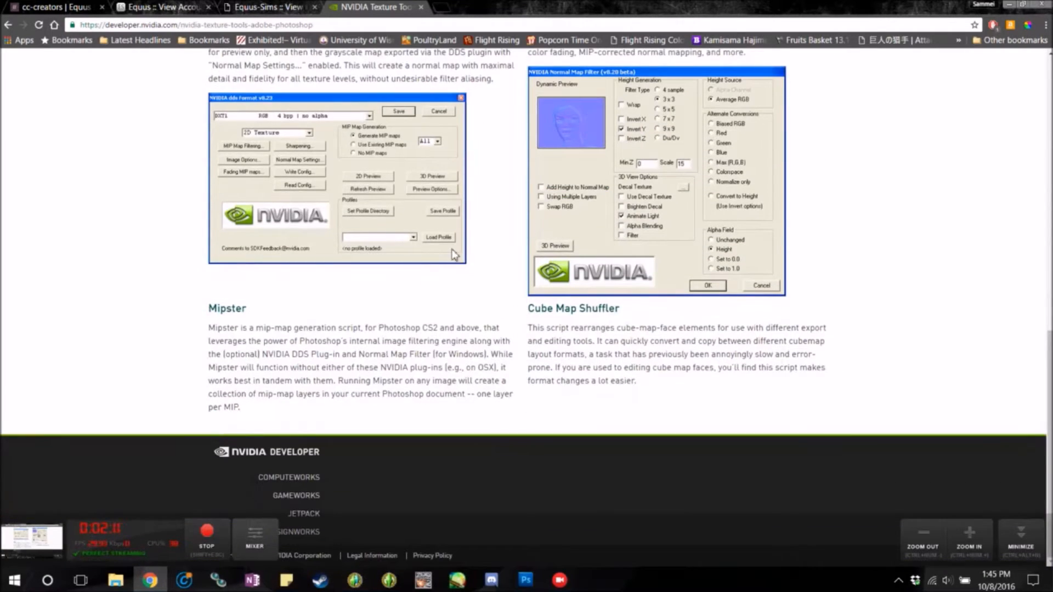
pyautogui.scroll(11, 451, 249)
pyautogui.scroll(-3, 351, 219)
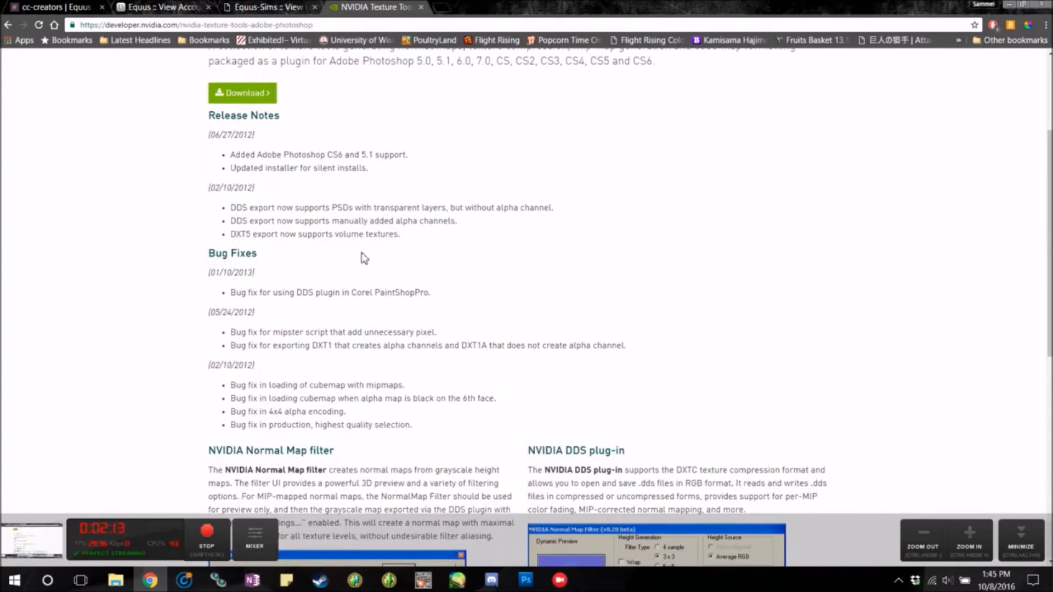
pyautogui.scroll(-6, 445, 300)
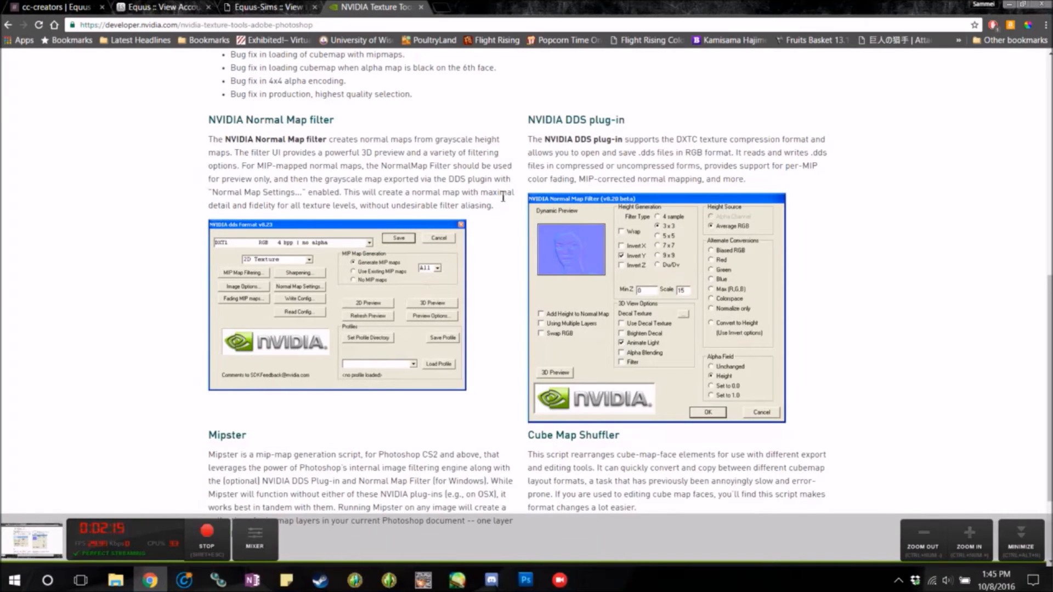
pyautogui.scroll(-2, 503, 196)
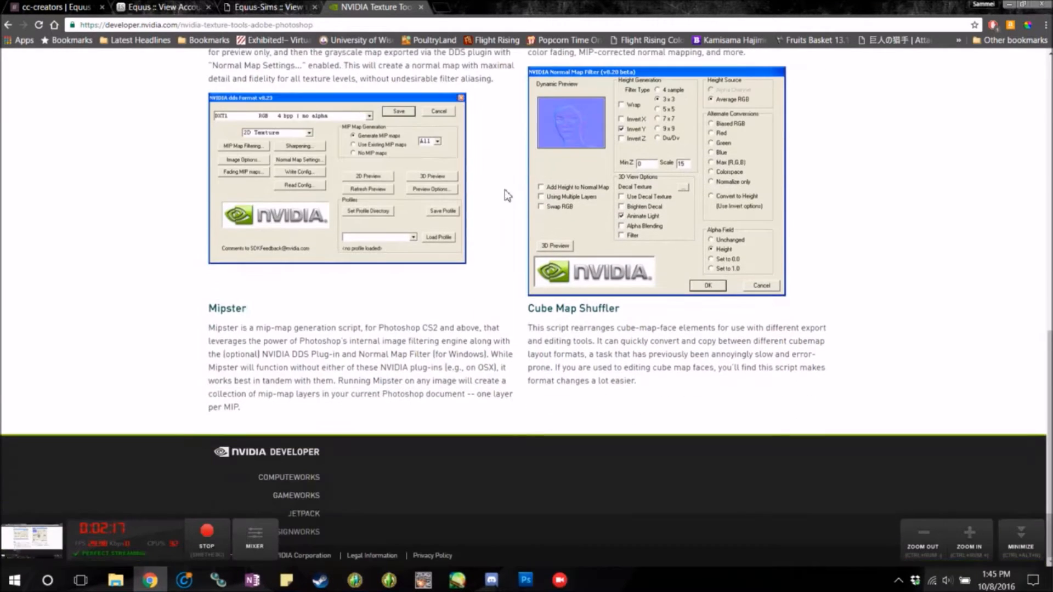
pyautogui.scroll(5, 503, 195)
# Switch to Photoshop and turn the 3D horse model slightly
pyautogui.click(526, 580)
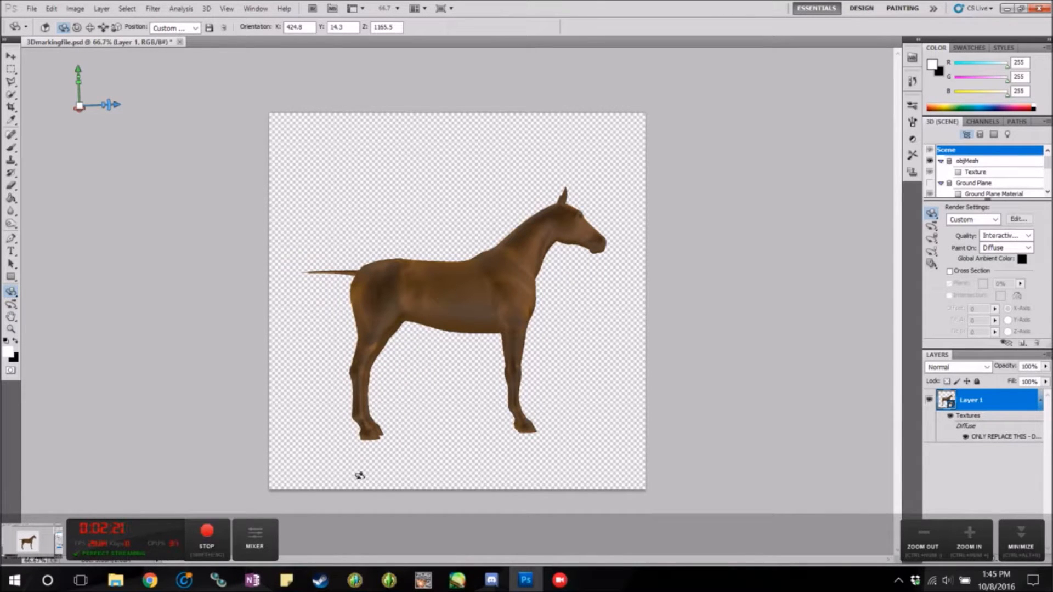
pyautogui.moveTo(444, 295); pyautogui.dragTo(497, 303)
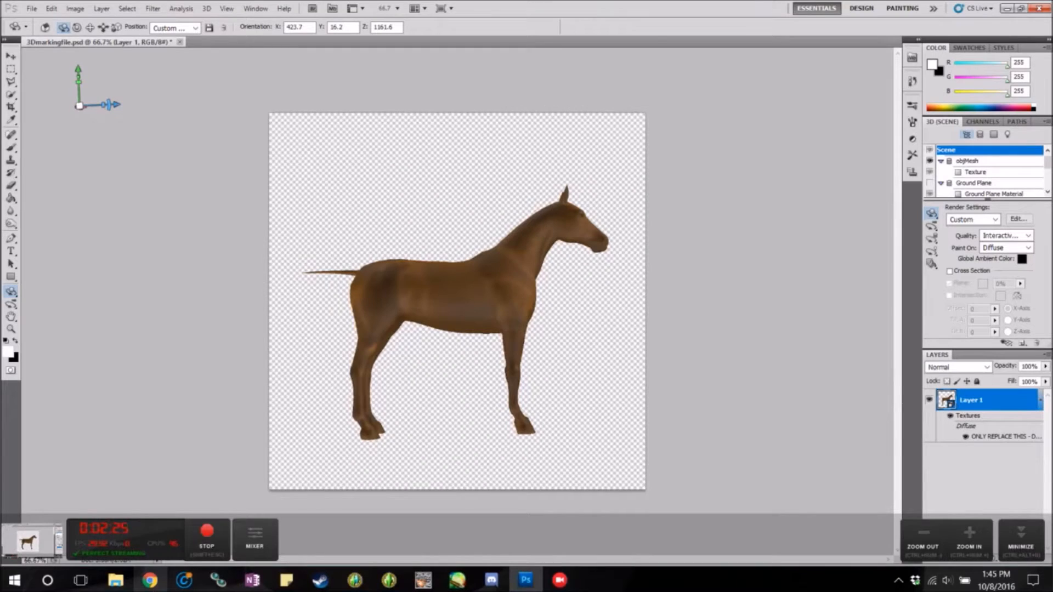
# Switch to Slack in Chrome and review the pinned items of #cc-creators, down to 3Dmarkingfile.psd
pyautogui.click(150, 580)
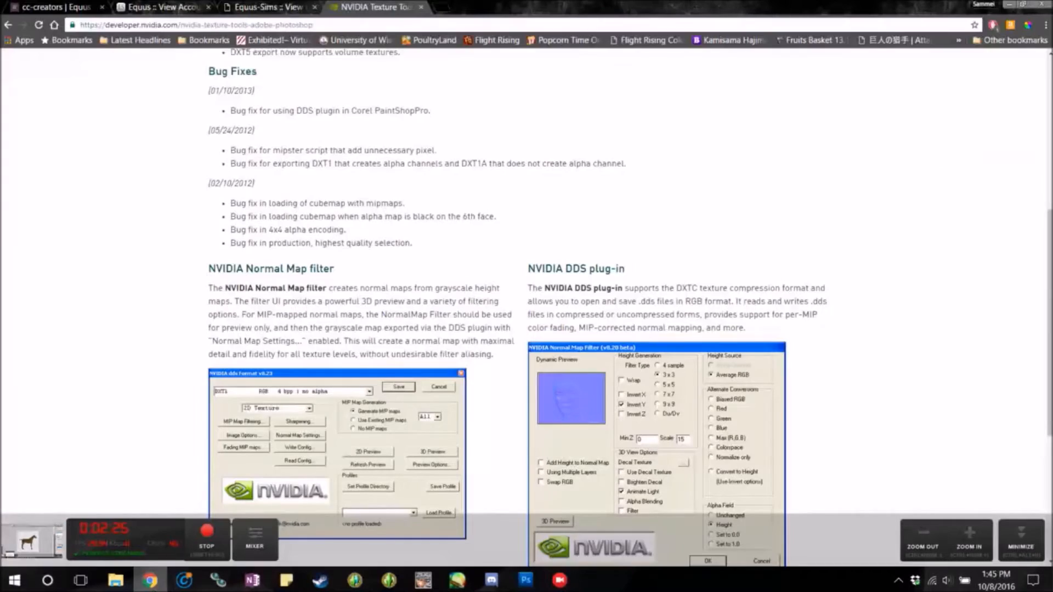
pyautogui.click(47, 5)
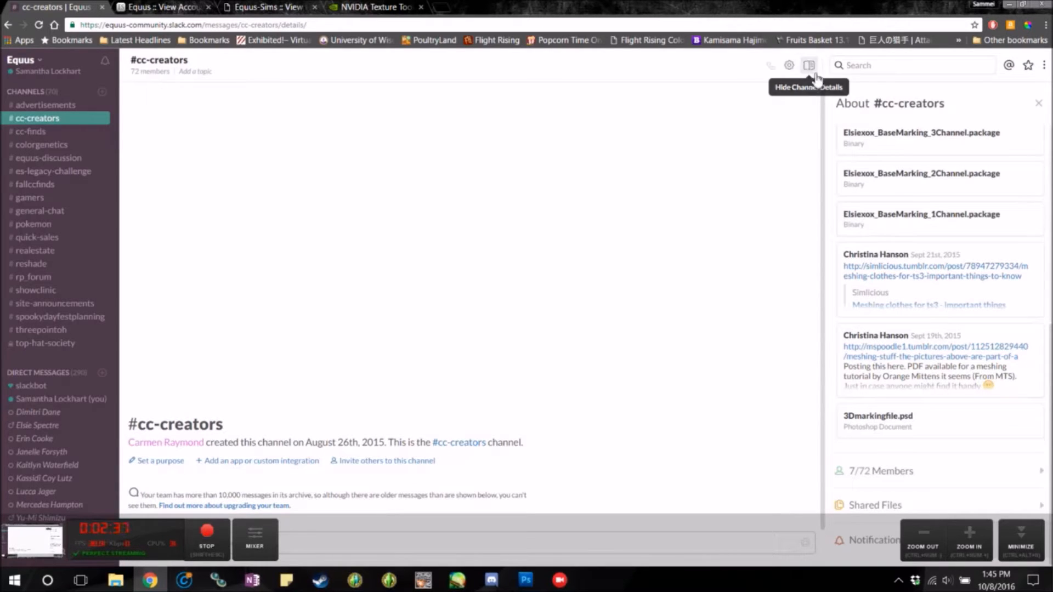
pyautogui.scroll(5, 940, 218)
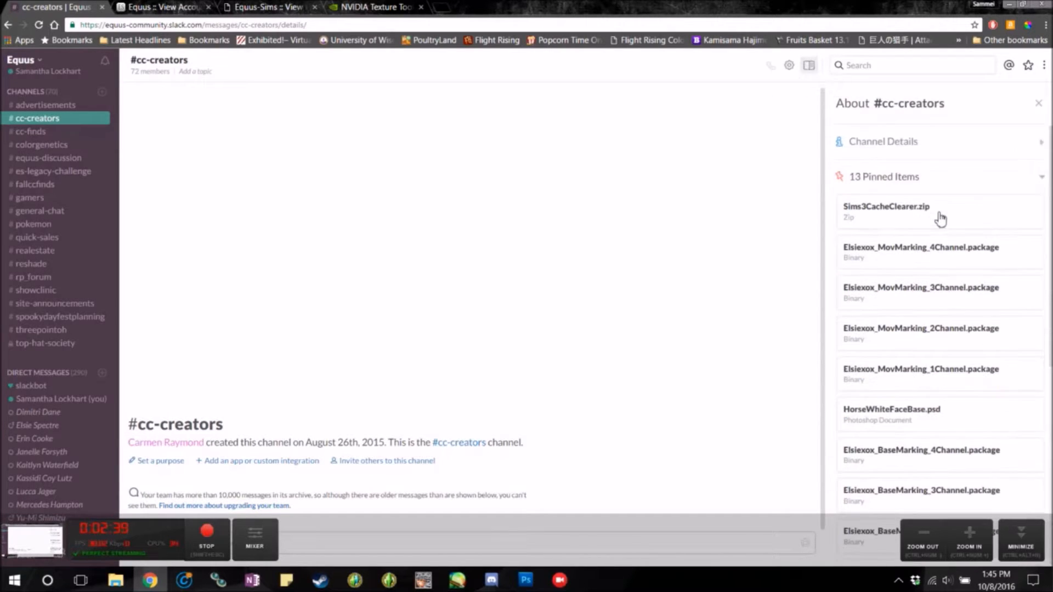
pyautogui.scroll(-6, 927, 329)
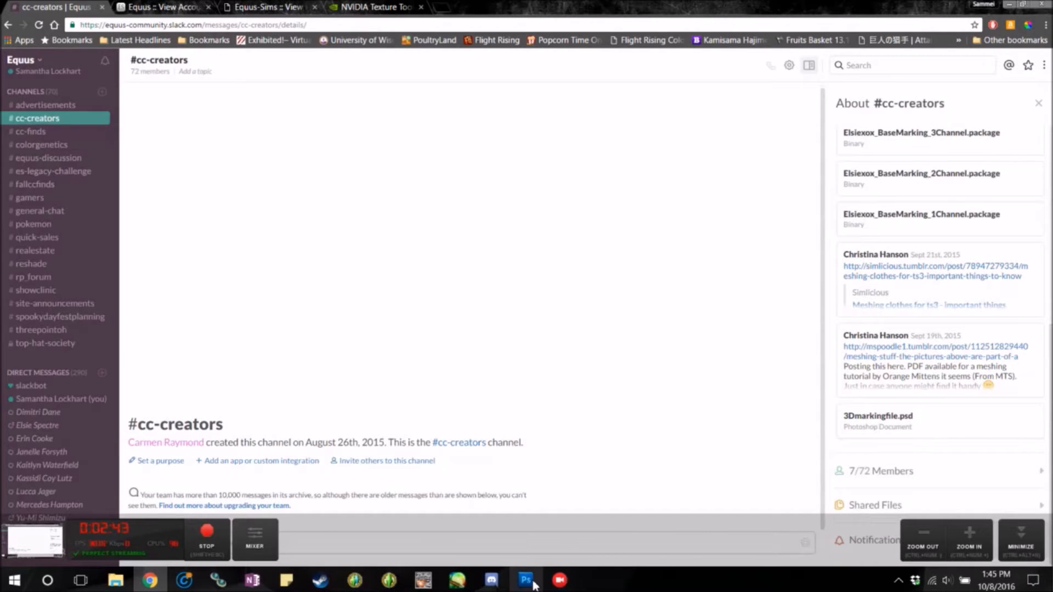
# Return to Photoshop and rotate the 3D horse model to inspect its side
pyautogui.moveTo(525, 580)
pyautogui.click(543, 430)
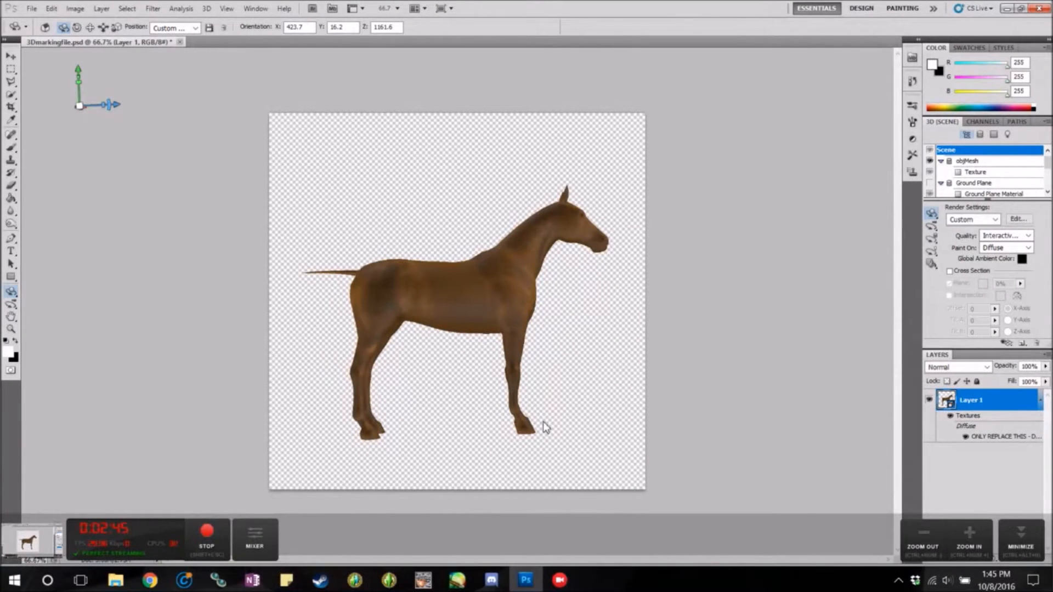
pyautogui.moveTo(554, 311)
pyautogui.mouseDown()
pyautogui.moveTo(440, 326)
pyautogui.moveTo(543, 308)
pyautogui.moveTo(745, 296)
pyautogui.moveTo(454, 302)
pyautogui.moveTo(471, 281)
pyautogui.moveTo(567, 329)
pyautogui.moveTo(369, 298)
pyautogui.moveTo(494, 328)
pyautogui.moveTo(471, 334)
pyautogui.moveTo(482, 347)
pyautogui.moveTo(341, 334)
pyautogui.moveTo(428, 290)
pyautogui.moveTo(475, 362)
pyautogui.moveTo(434, 305)
pyautogui.moveTo(294, 266)
pyautogui.mouseUp()
# Paint a ragged white marking down the horse's shoulder from the withers to the top of the foreleg with the Brush tool
pyautogui.click(12, 148)
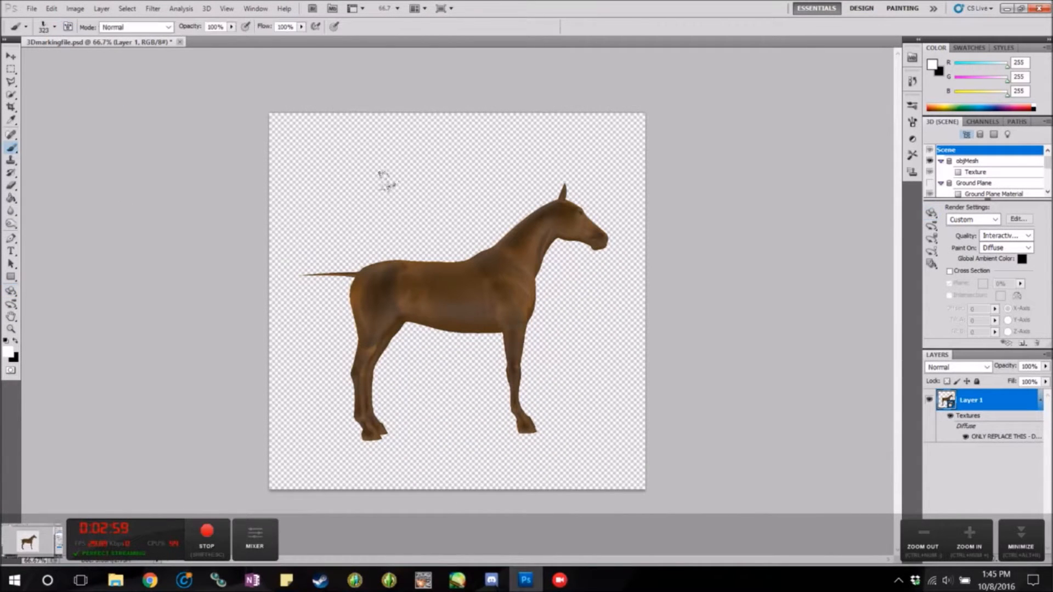
pyautogui.moveTo(404, 284); pyautogui.dragTo(406, 303)
pyautogui.moveTo(490, 245); pyautogui.dragTo(507, 328)
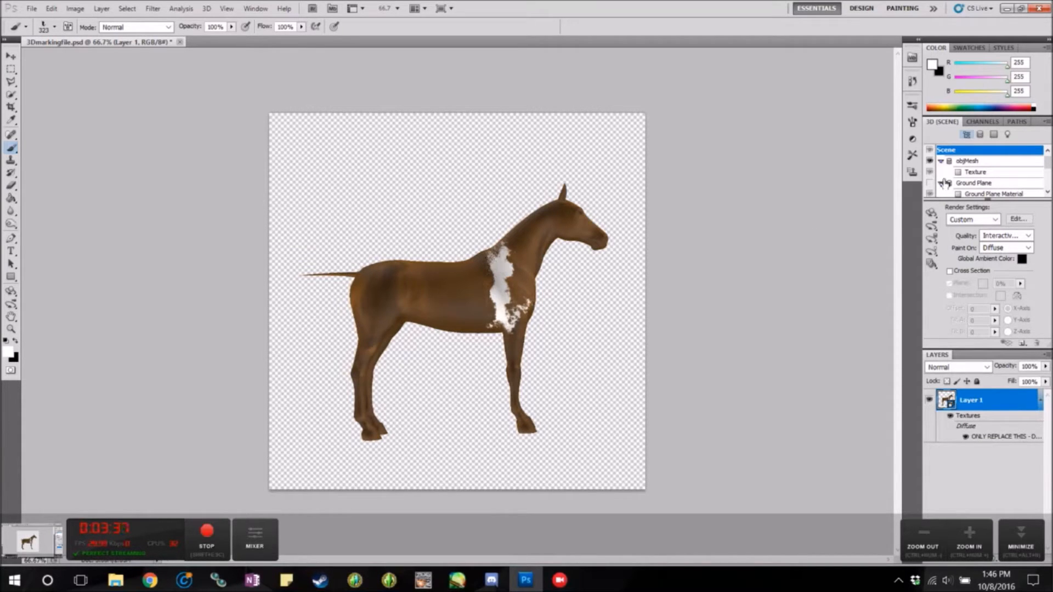
# Open Layer 1's "ONLY REPLACE THIS" diffuse texture as a separate document
pyautogui.scroll(-1, 966, 183)
pyautogui.scroll(1, 970, 180)
pyautogui.doubleClick(988, 442)
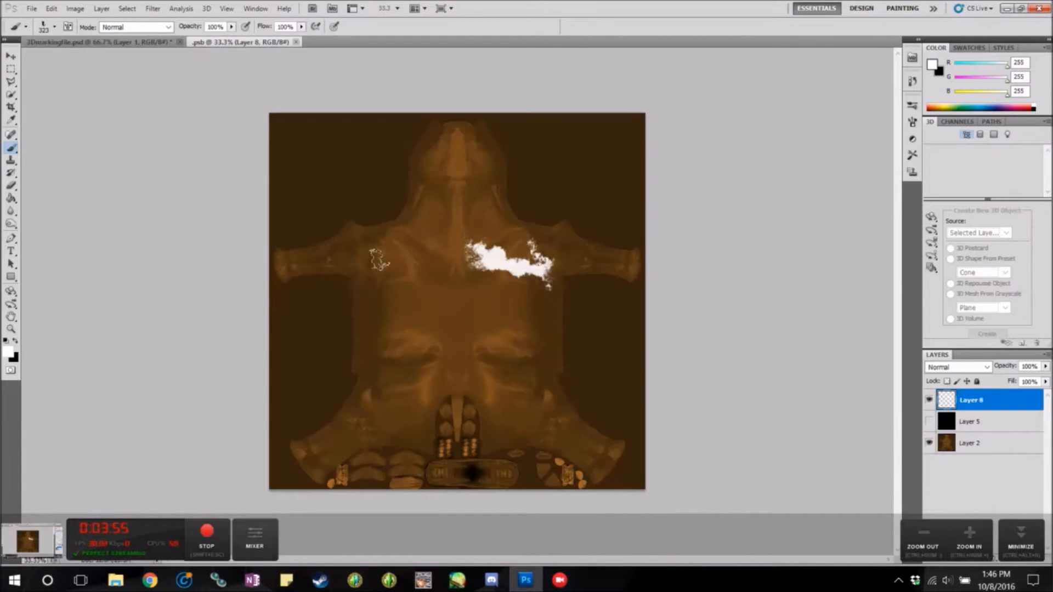
# Zoom in on the white marking in the flat texture to inspect its edges, and zoom back out
pyautogui.click(11, 329)
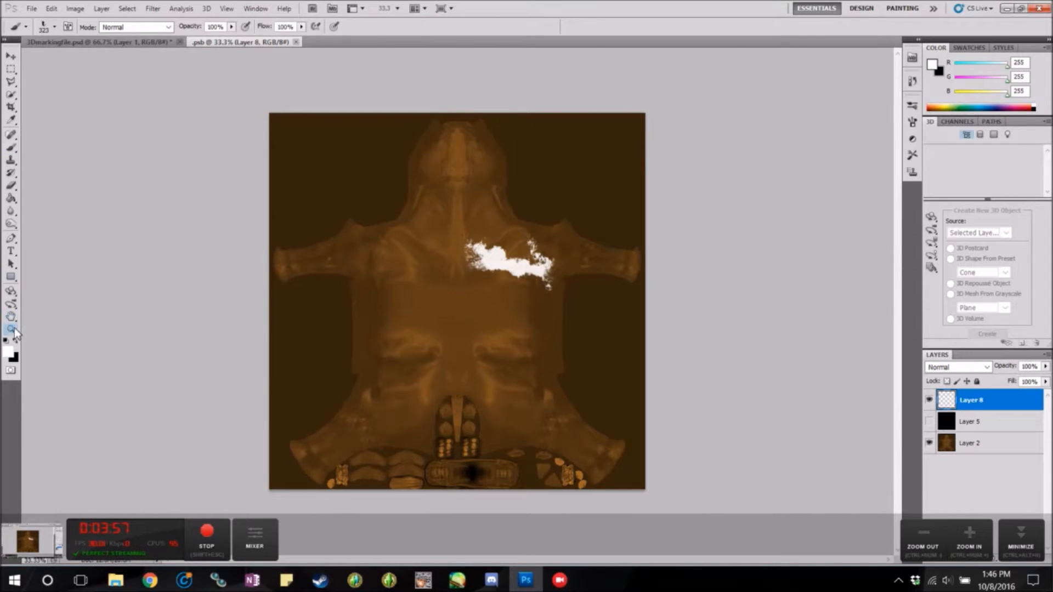
pyautogui.moveTo(611, 266)
pyautogui.mouseDown()
pyautogui.moveTo(561, 269)
pyautogui.moveTo(641, 268)
pyautogui.mouseUp()
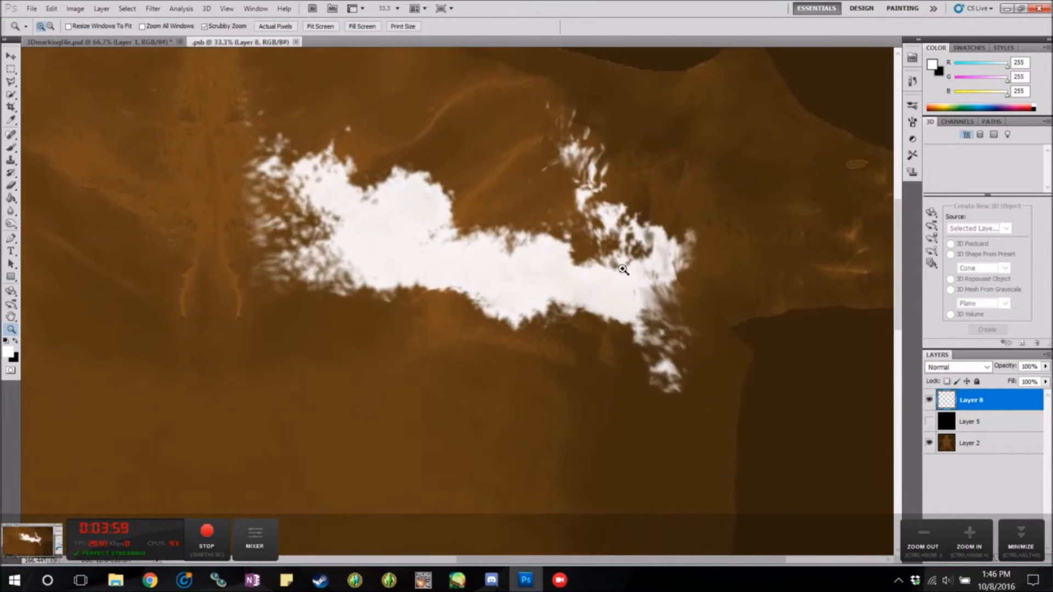
pyautogui.moveTo(430, 258); pyautogui.dragTo(526, 258)
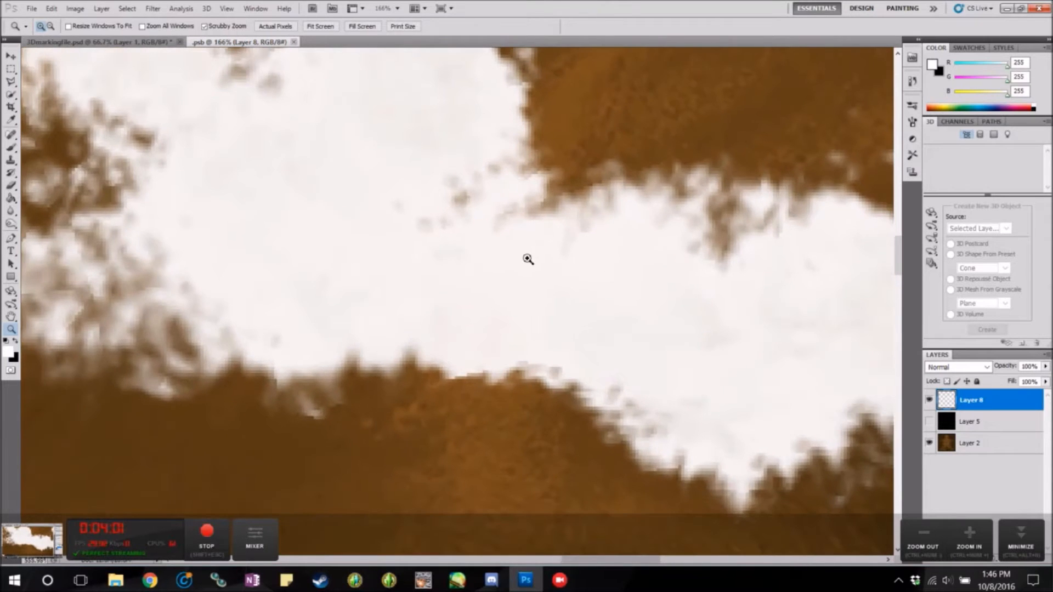
pyautogui.moveTo(735, 146); pyautogui.dragTo(789, 146)
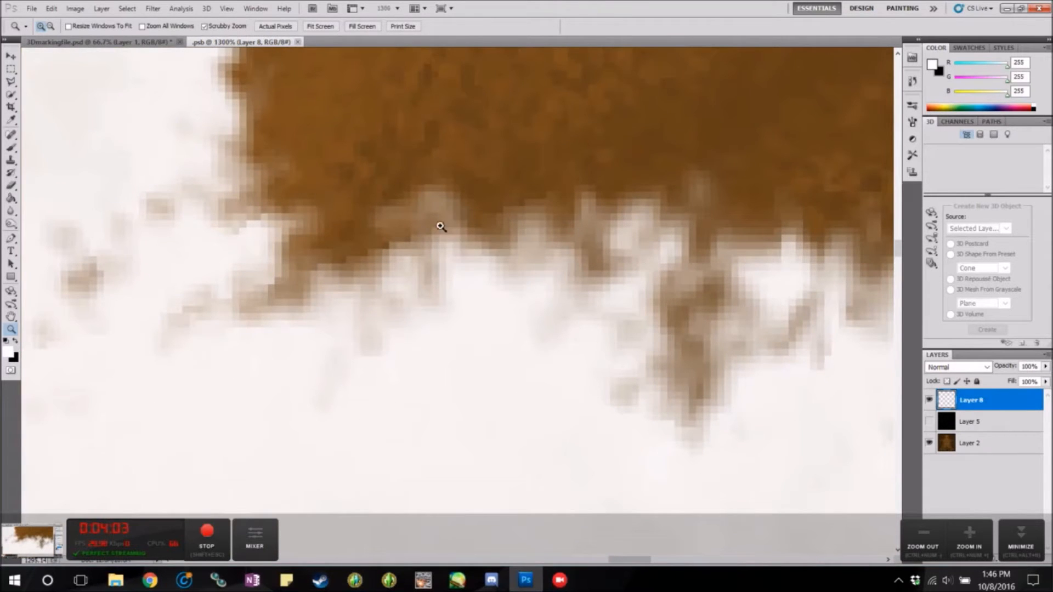
pyautogui.moveTo(561, 265); pyautogui.dragTo(447, 237)
pyautogui.scroll(-3, 518, 364)
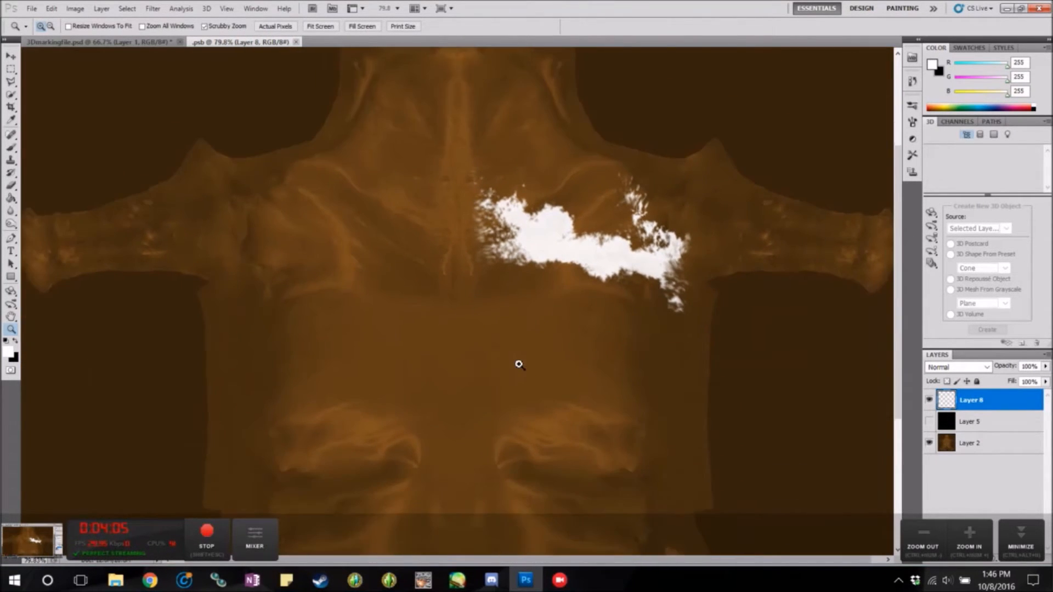
# Paint a short vertical white brush stroke below the shoulder marking on Layer 8 of the flat texture
pyautogui.click(13, 148)
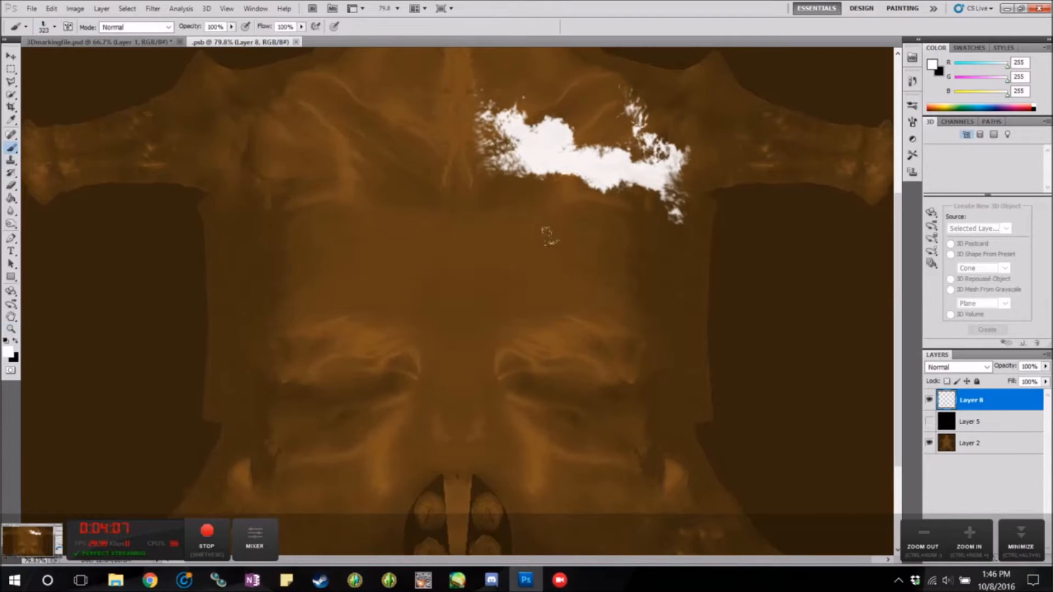
pyautogui.moveTo(540, 224); pyautogui.dragTo(557, 324)
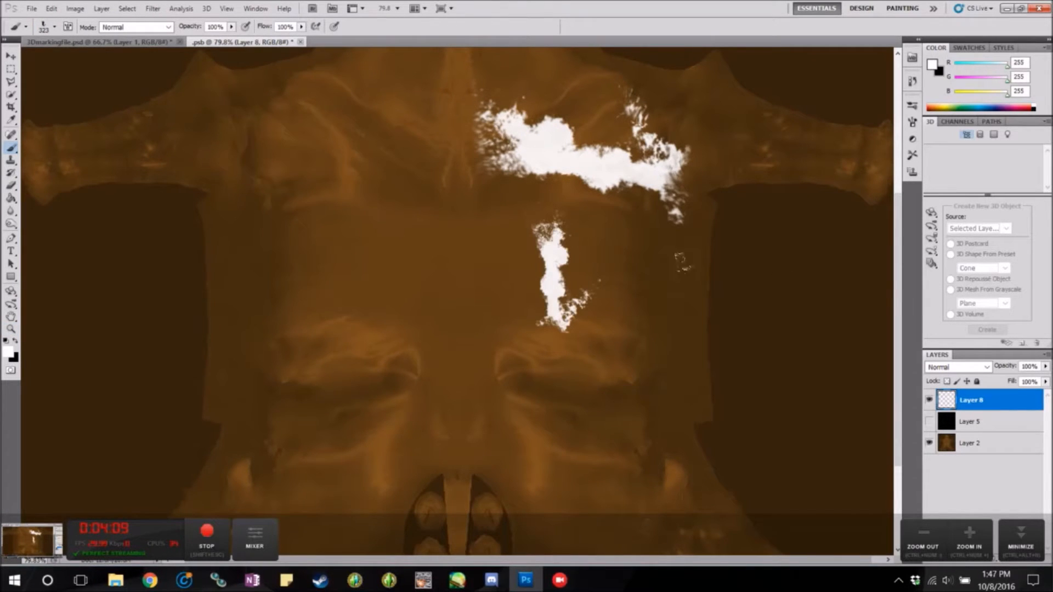
# Compare the edges of the directly painted stroke and the shoulder marking up close, and check both markings on the 3D horse
pyautogui.click(10, 329)
pyautogui.moveTo(603, 268)
pyautogui.mouseDown()
pyautogui.moveTo(549, 312)
pyautogui.moveTo(604, 295)
pyautogui.moveTo(521, 313)
pyautogui.mouseUp()
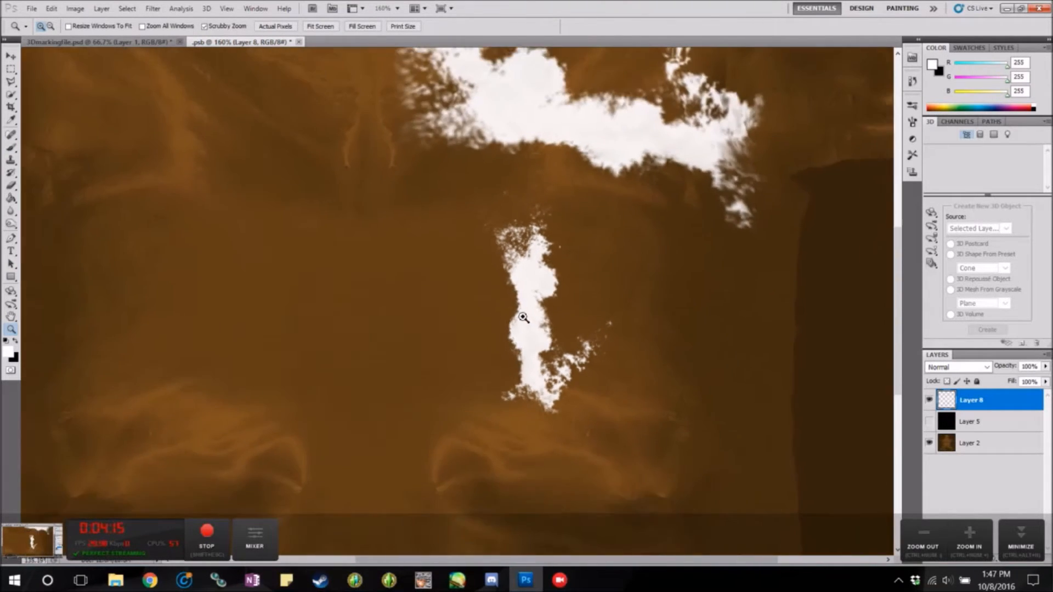
pyautogui.moveTo(586, 86)
pyautogui.mouseDown()
pyautogui.moveTo(672, 91)
pyautogui.moveTo(606, 115)
pyautogui.mouseUp()
pyautogui.moveTo(506, 330); pyautogui.dragTo(475, 329)
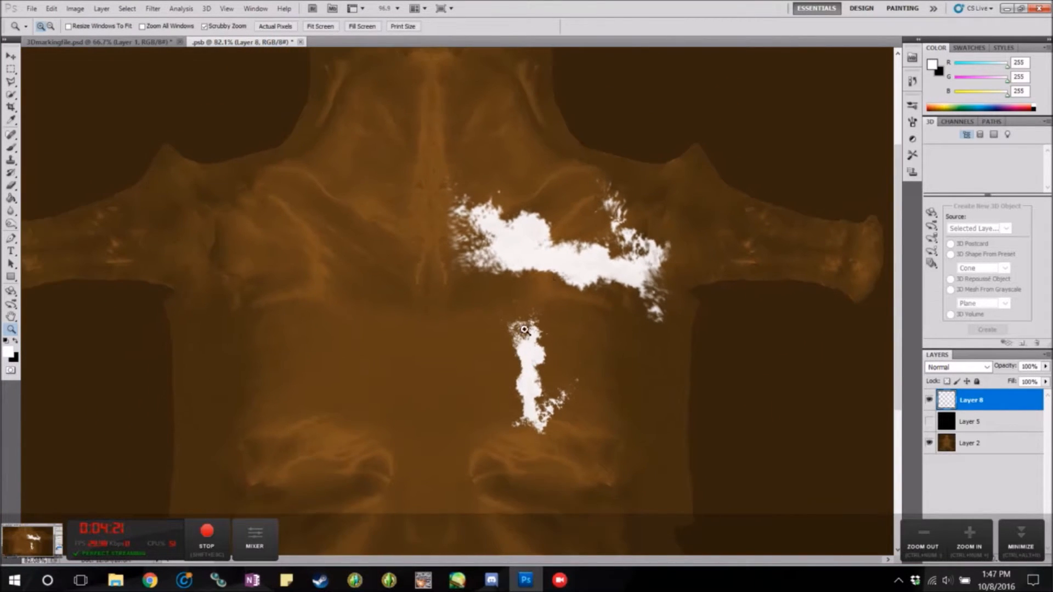
pyautogui.moveTo(549, 217); pyautogui.dragTo(642, 216)
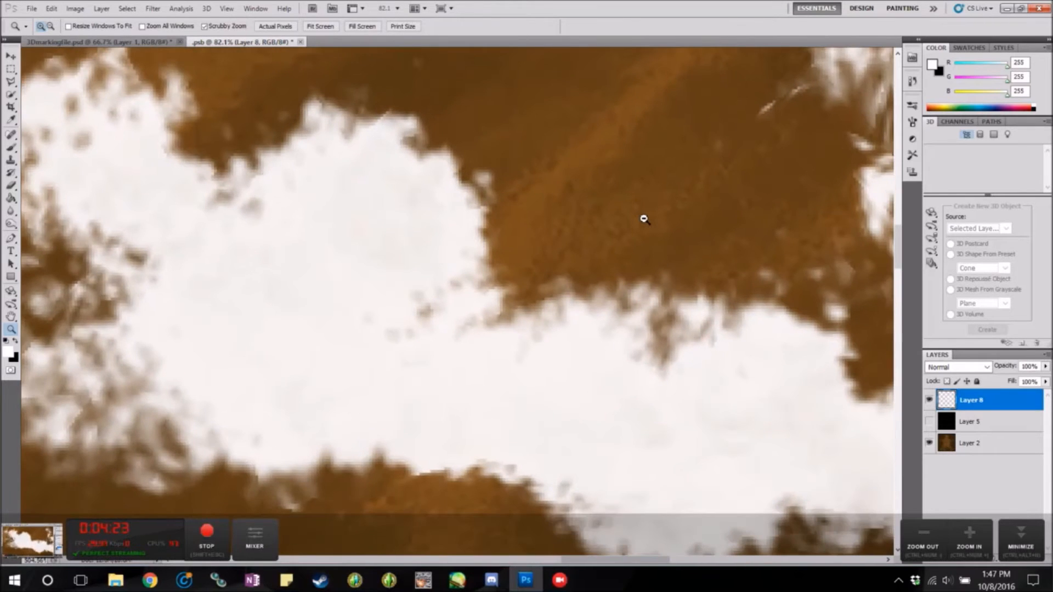
pyautogui.click(128, 42)
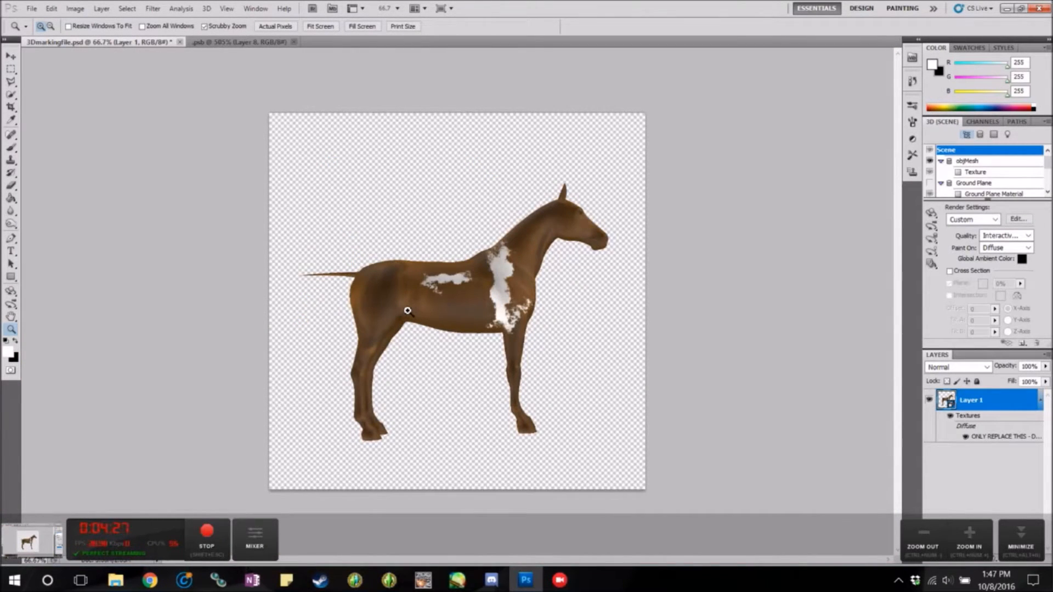
pyautogui.click(258, 44)
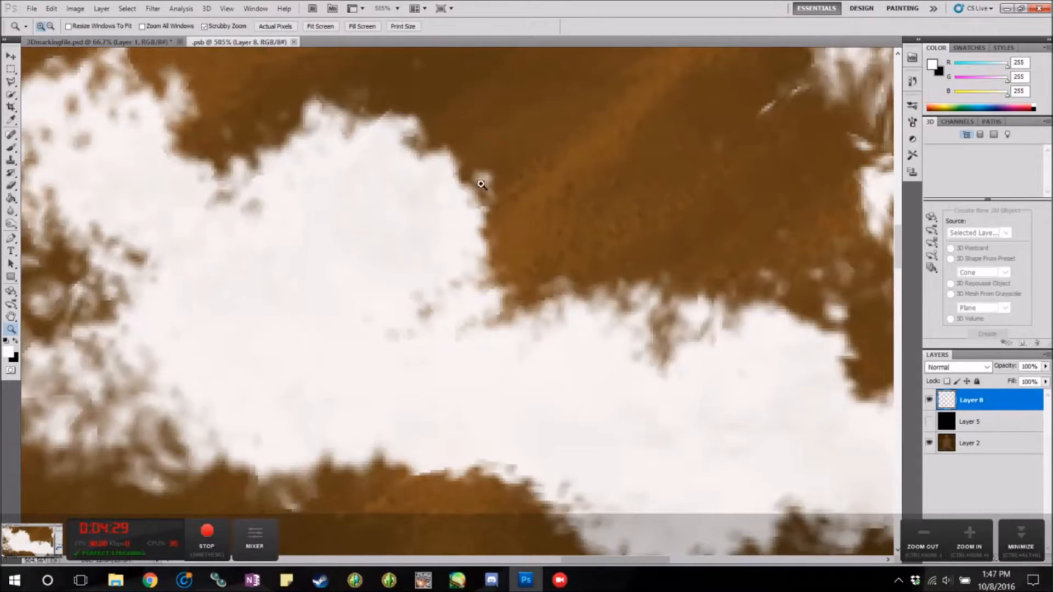
# Examine the shoulder marking's edges and position in the flat texture, both up close and with the whole texture in view
pyautogui.moveTo(550, 222); pyautogui.dragTo(466, 195)
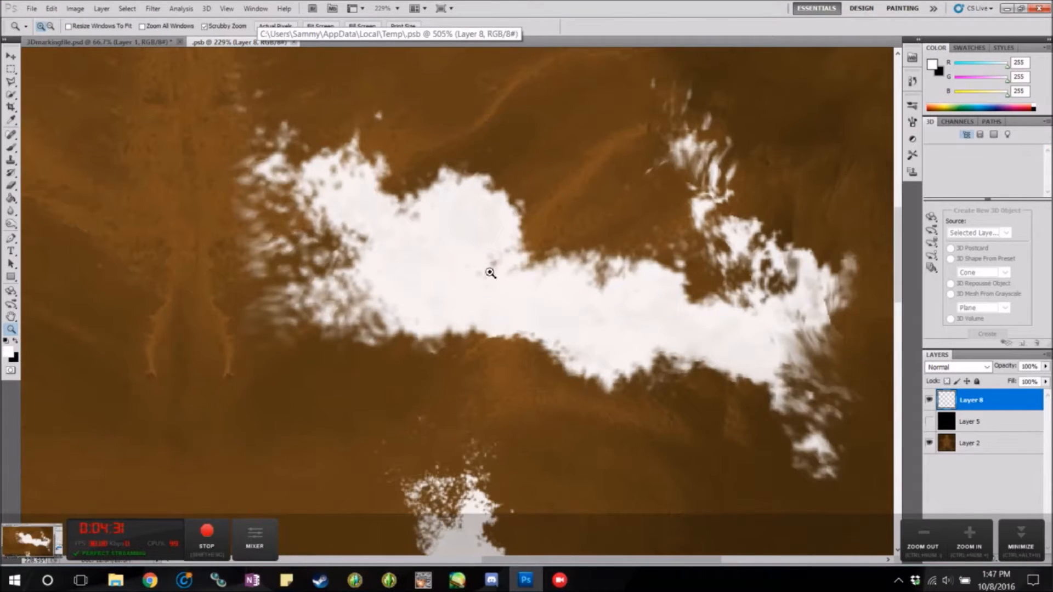
pyautogui.moveTo(547, 340); pyautogui.dragTo(649, 276)
pyautogui.keyDown('alt'); pyautogui.click(641, 277); pyautogui.keyUp('alt')
pyautogui.keyDown('alt'); pyautogui.click(659, 274); pyautogui.keyUp('alt')
pyautogui.keyDown('alt'); pyautogui.click(674, 272); pyautogui.keyUp('alt')
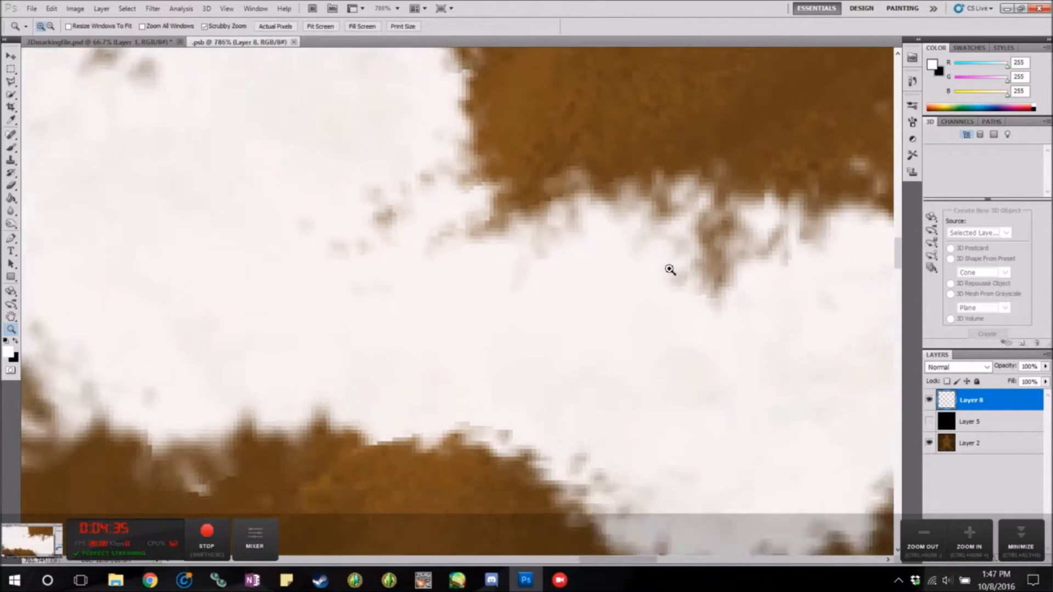
pyautogui.keyDown('alt'); pyautogui.click(658, 269); pyautogui.keyUp('alt')
pyautogui.keyDown('alt'); pyautogui.click(653, 266); pyautogui.keyUp('alt')
pyautogui.keyDown('alt'); pyautogui.click(606, 244); pyautogui.keyUp('alt')
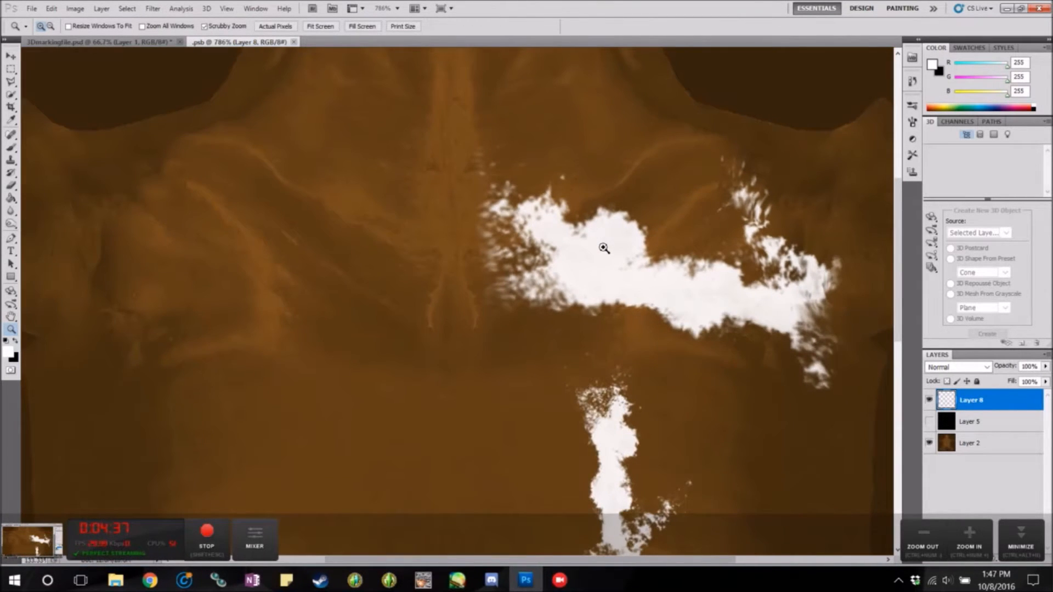
pyautogui.moveTo(618, 260); pyautogui.dragTo(470, 242)
pyautogui.moveTo(583, 318); pyautogui.dragTo(697, 305)
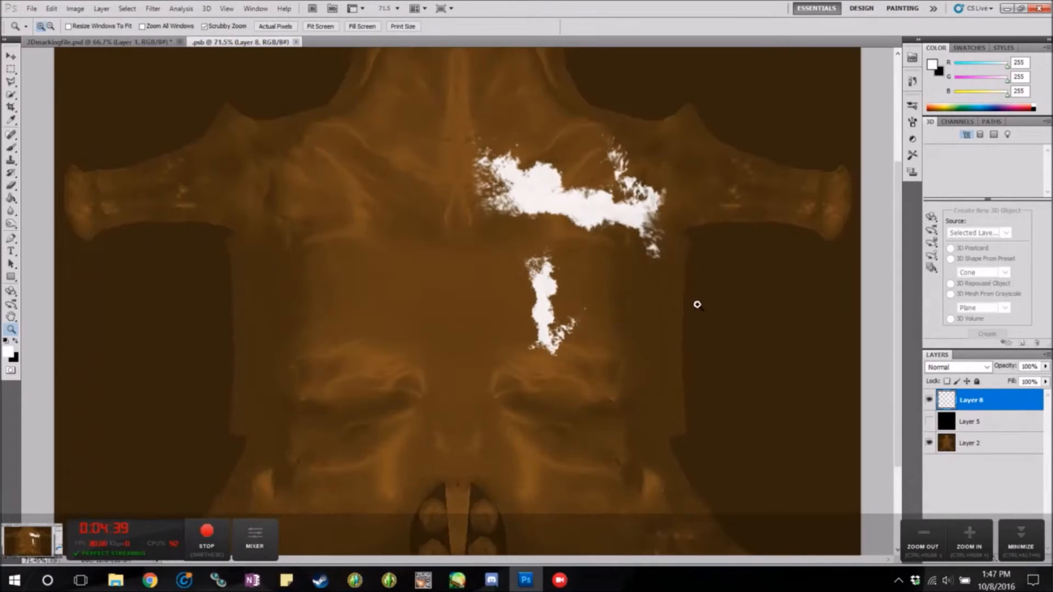
pyautogui.moveTo(657, 341); pyautogui.dragTo(646, 314)
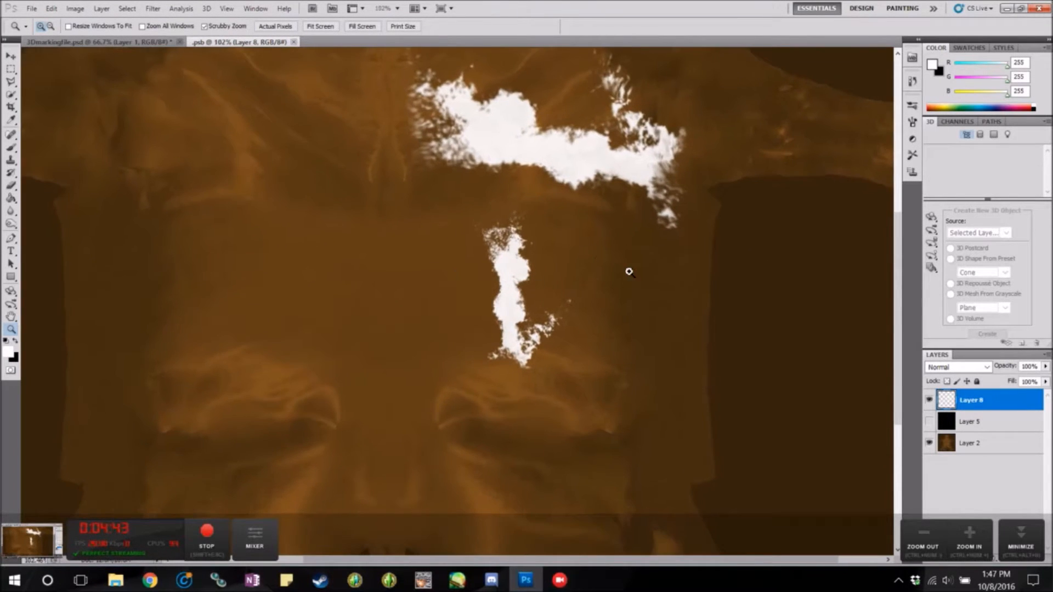
pyautogui.moveTo(630, 272); pyautogui.dragTo(558, 190)
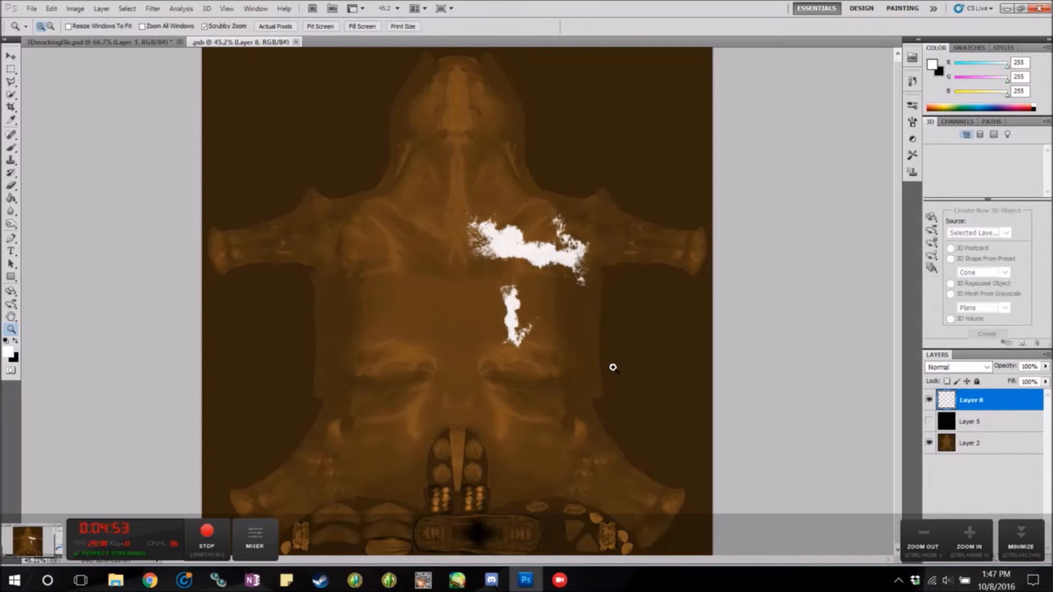
pyautogui.moveTo(625, 351); pyautogui.dragTo(601, 348)
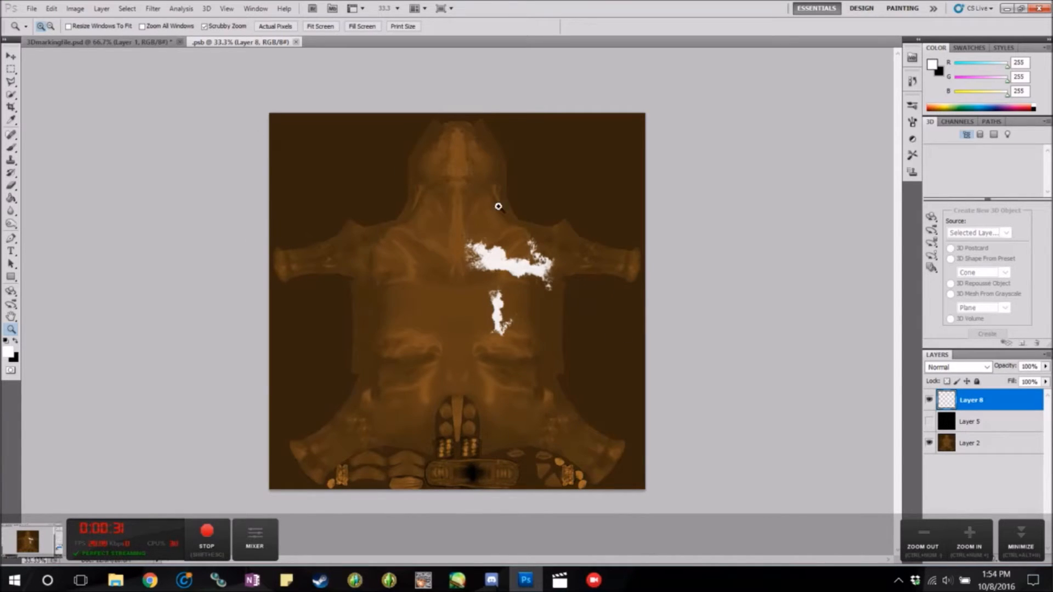
# Erase both white markings from Layer 8 of the flat texture and return to the 3D horse in 3Dmarkingfile.psd
pyautogui.click(10, 186)
pyautogui.moveTo(475, 250)
pyautogui.mouseDown()
pyautogui.moveTo(531, 253)
pyautogui.moveTo(442, 266)
pyautogui.mouseUp()
pyautogui.moveTo(458, 313); pyautogui.dragTo(520, 346)
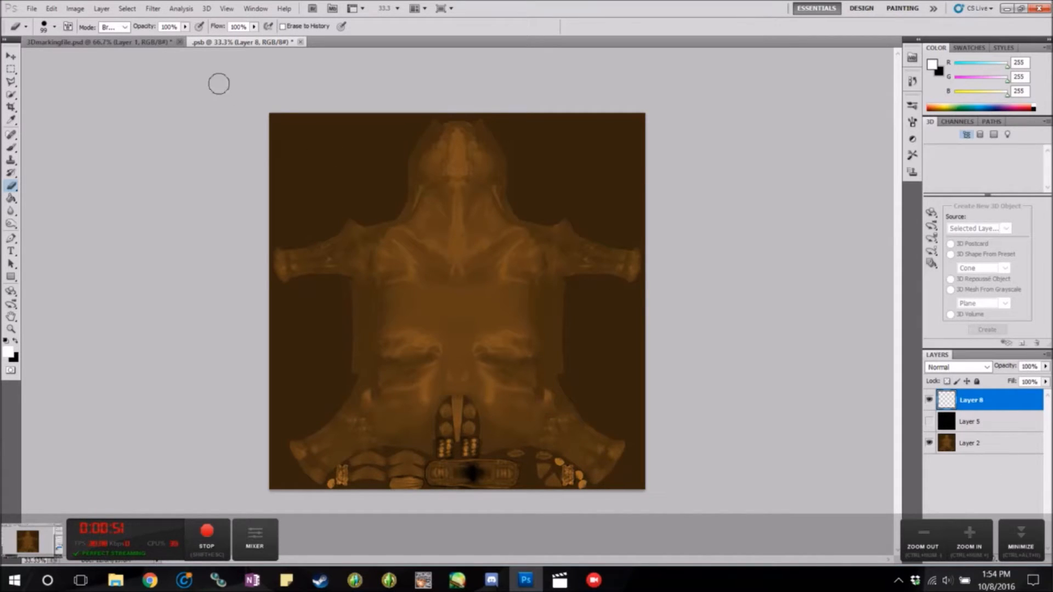
pyautogui.click(140, 47)
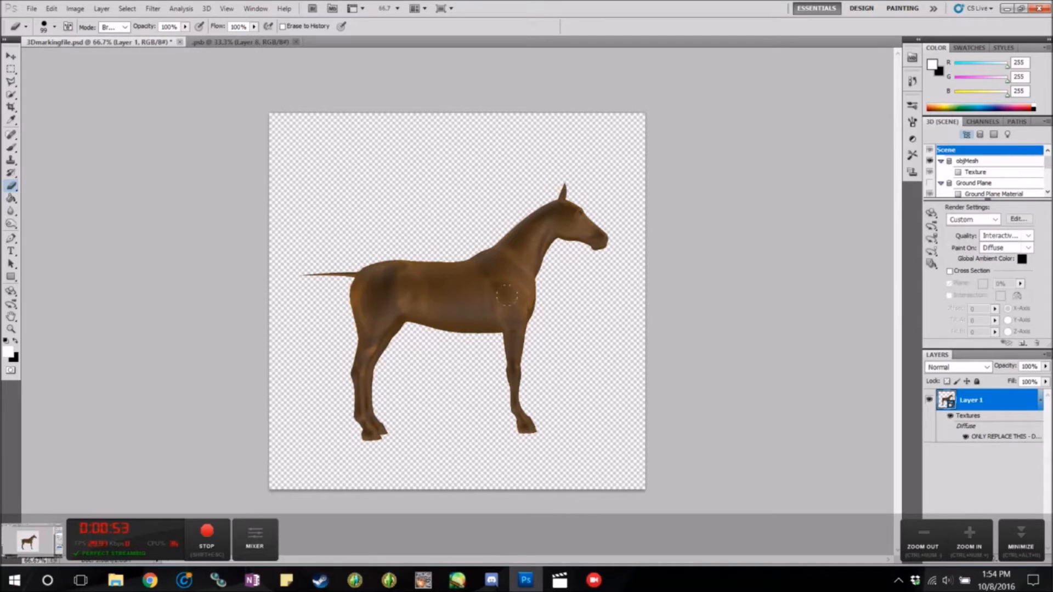
pyautogui.click(296, 42)
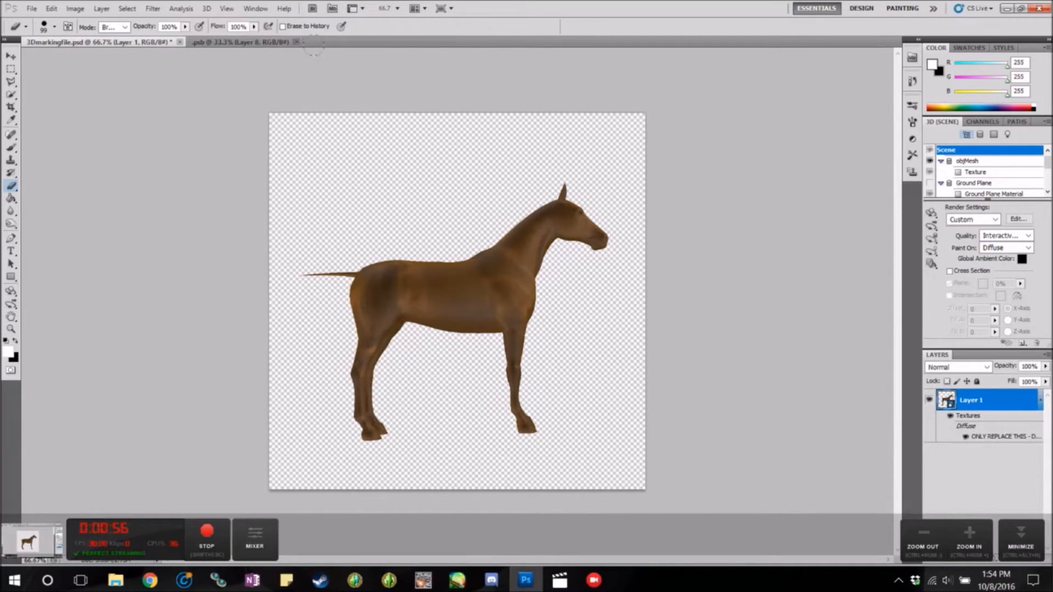
pyautogui.click(260, 44)
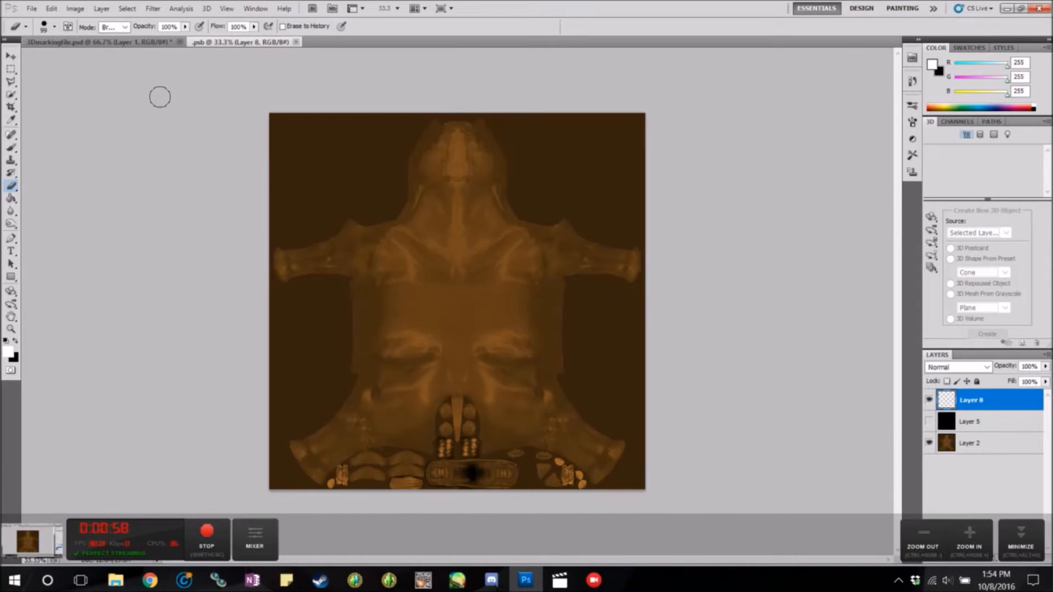
pyautogui.click(141, 43)
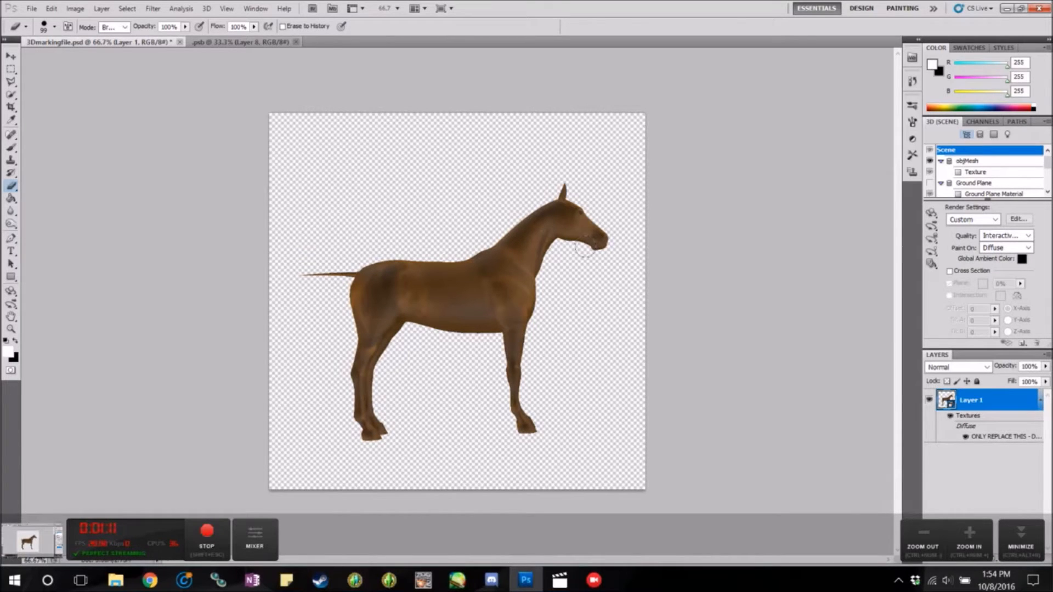
# Choose the 182 px patch-shaped brush preset for the Brush tool
pyautogui.click(15, 147)
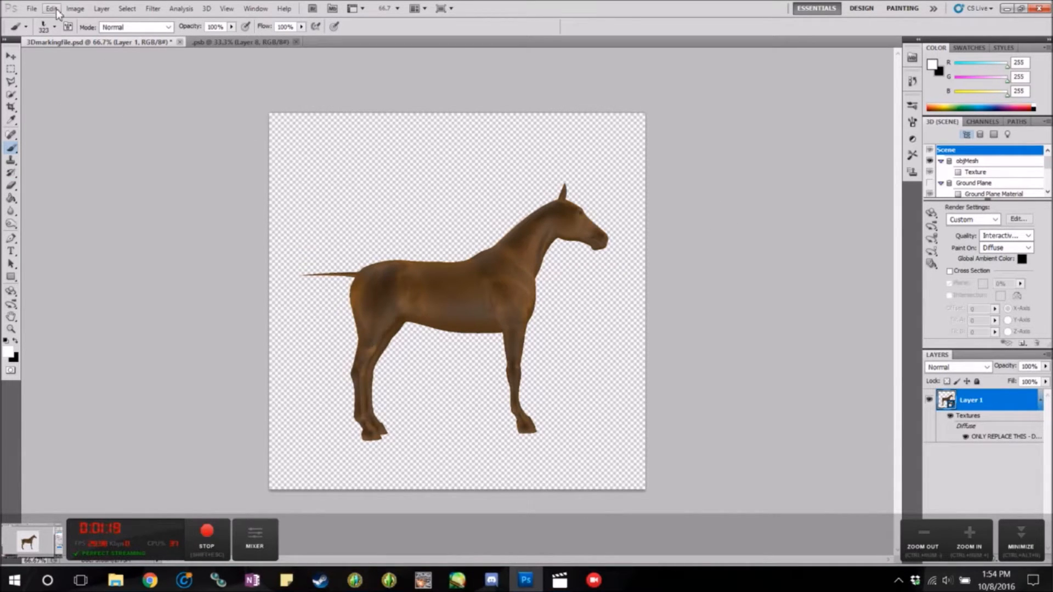
pyautogui.click(54, 26)
pyautogui.scroll(3, 65, 143)
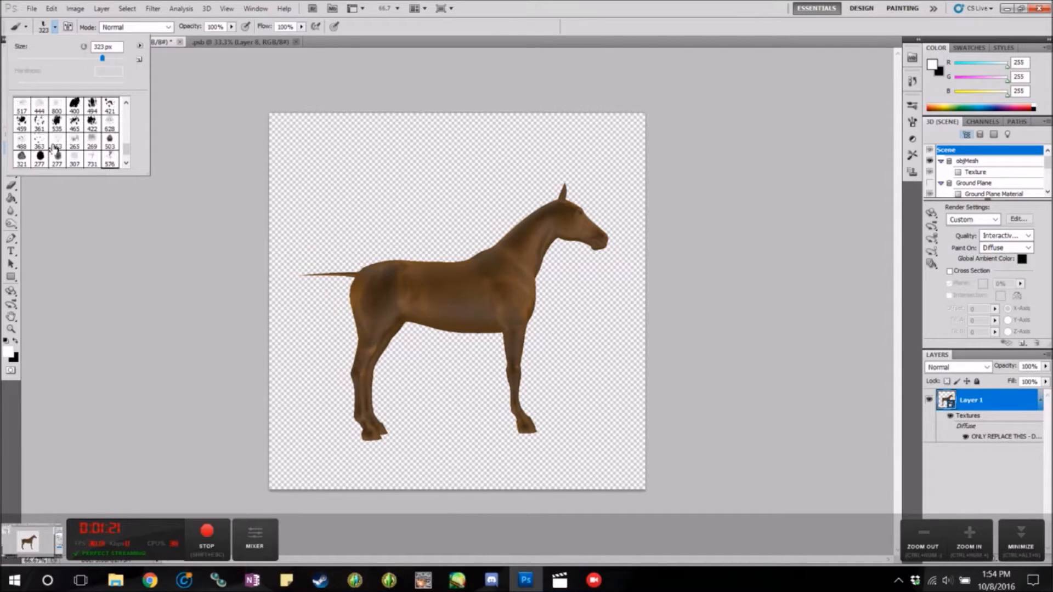
pyautogui.scroll(2, 64, 145)
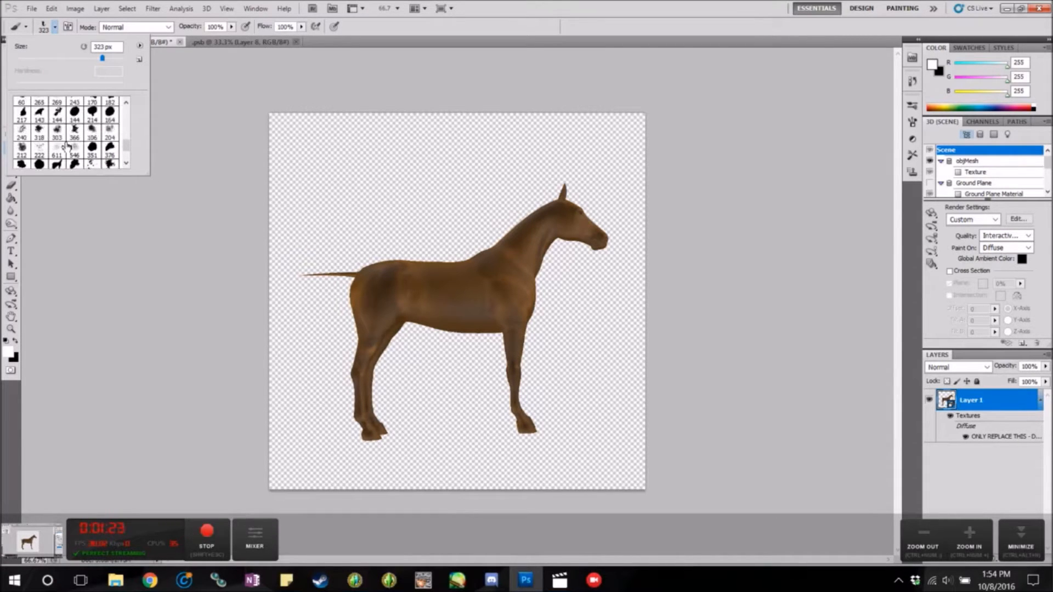
pyautogui.scroll(1, 87, 145)
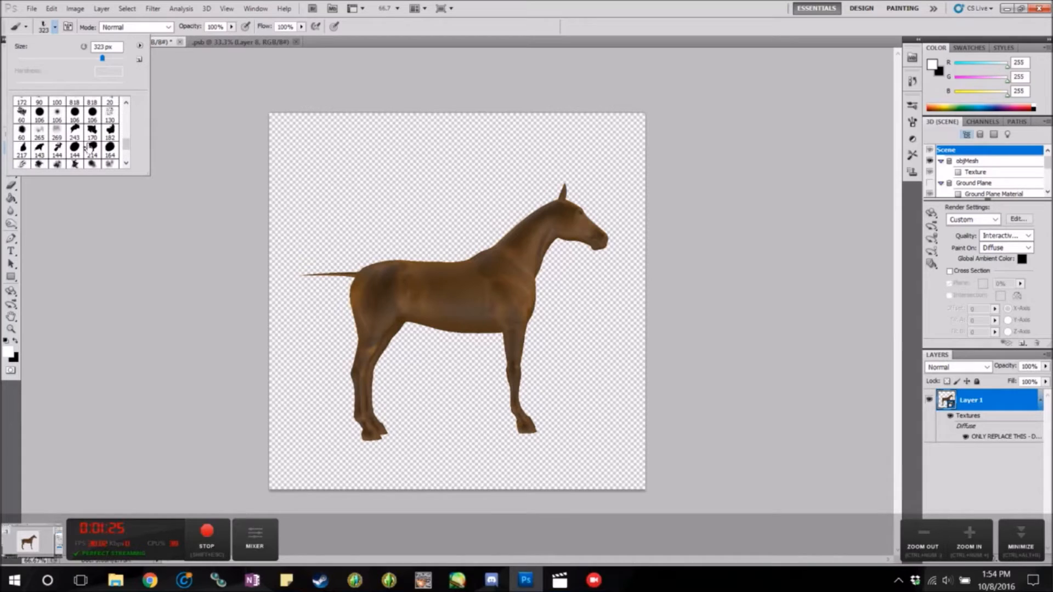
pyautogui.click(111, 132)
# Switch to Slack in Chrome and look through the pinned items of #cc-creators and #cc-finds for marking files and brush sets
pyautogui.moveTo(152, 585)
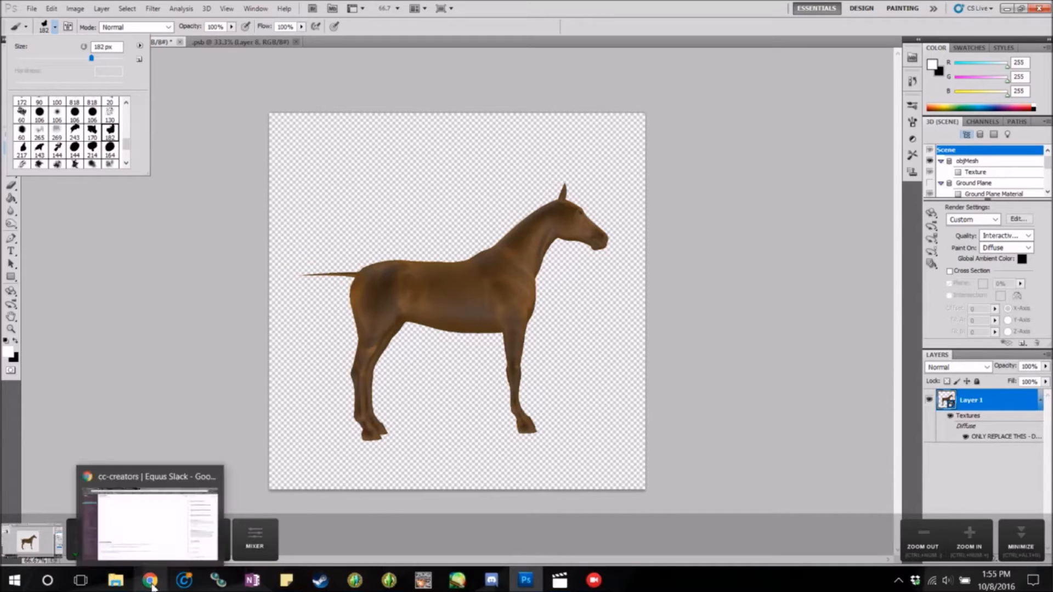
pyautogui.click(156, 542)
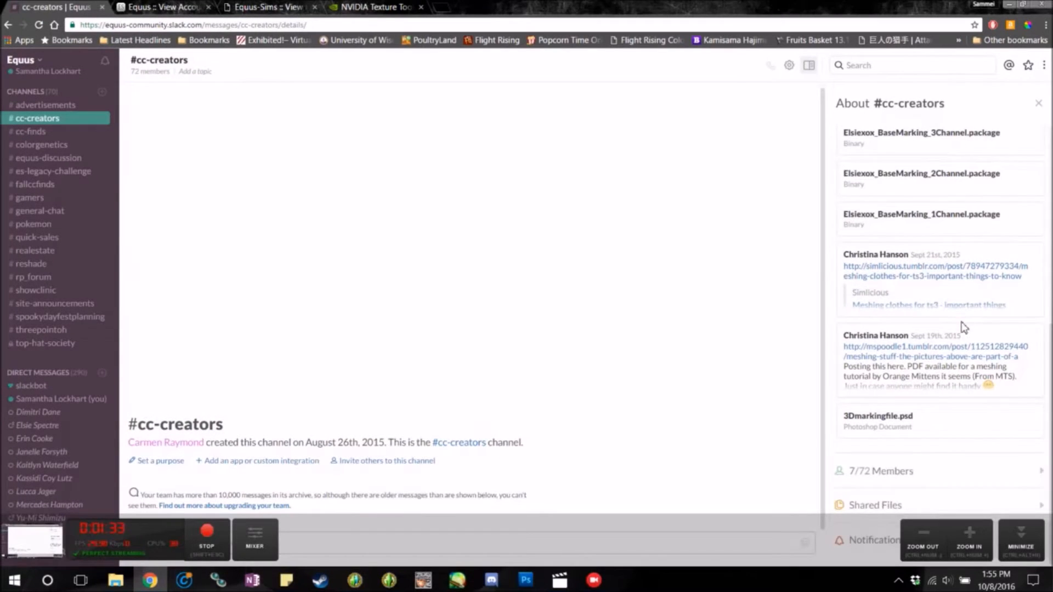
pyautogui.scroll(-4, 963, 329)
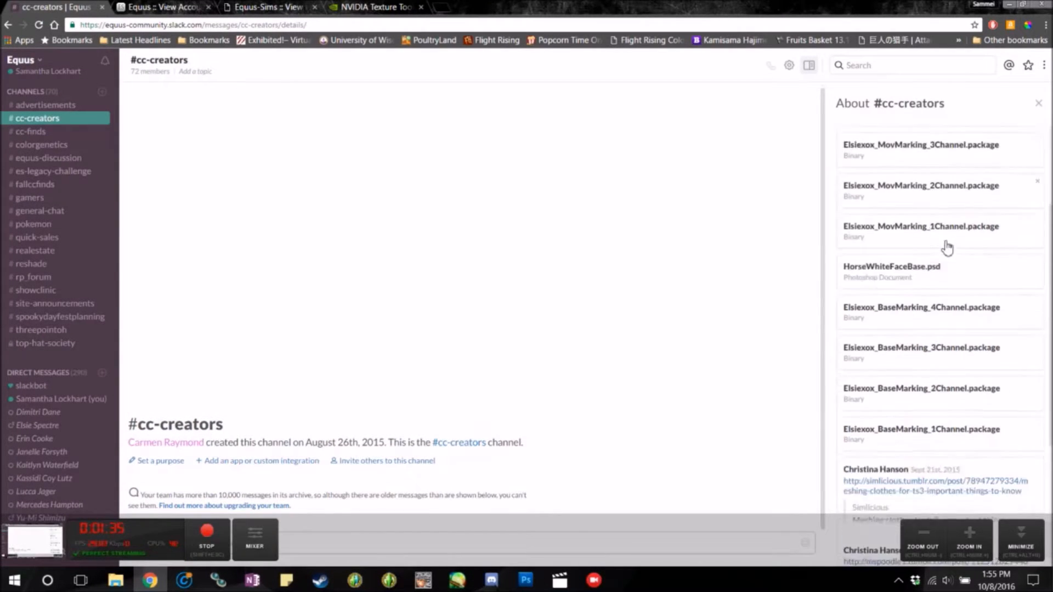
pyautogui.scroll(-3, 957, 340)
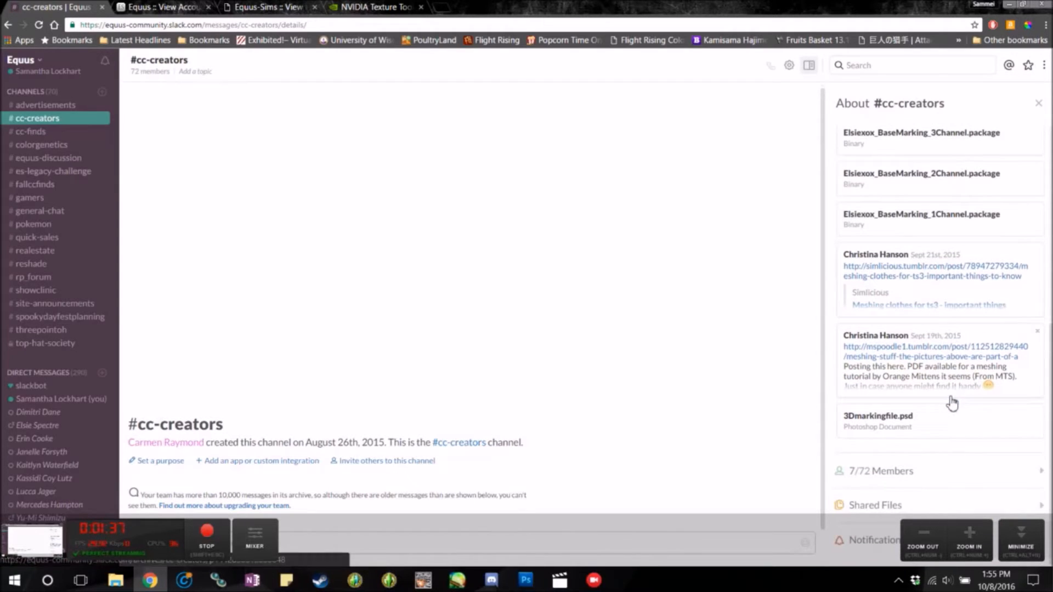
pyautogui.click(62, 134)
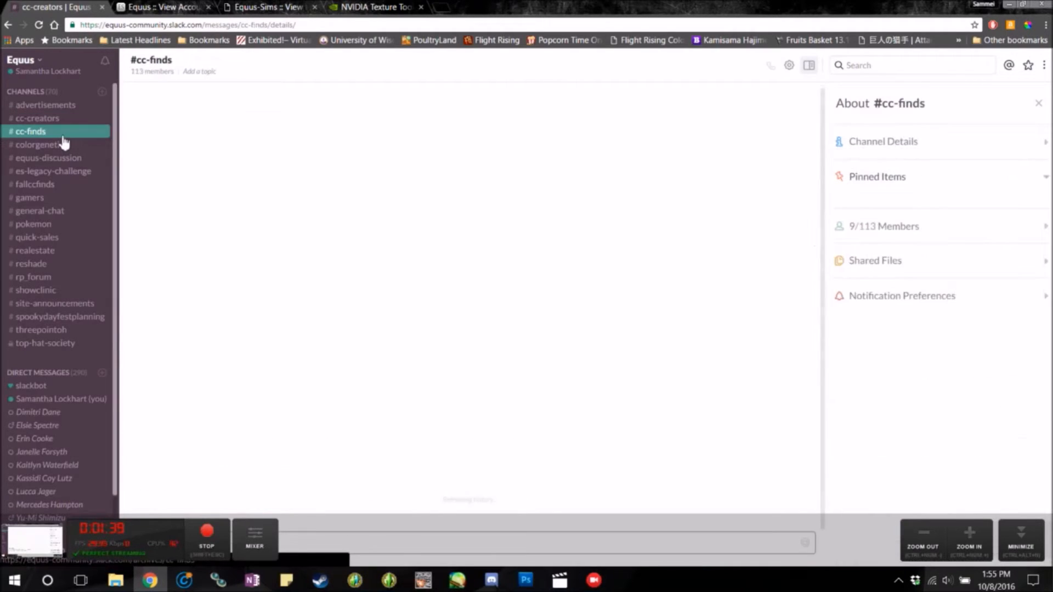
pyautogui.scroll(-2, 994, 262)
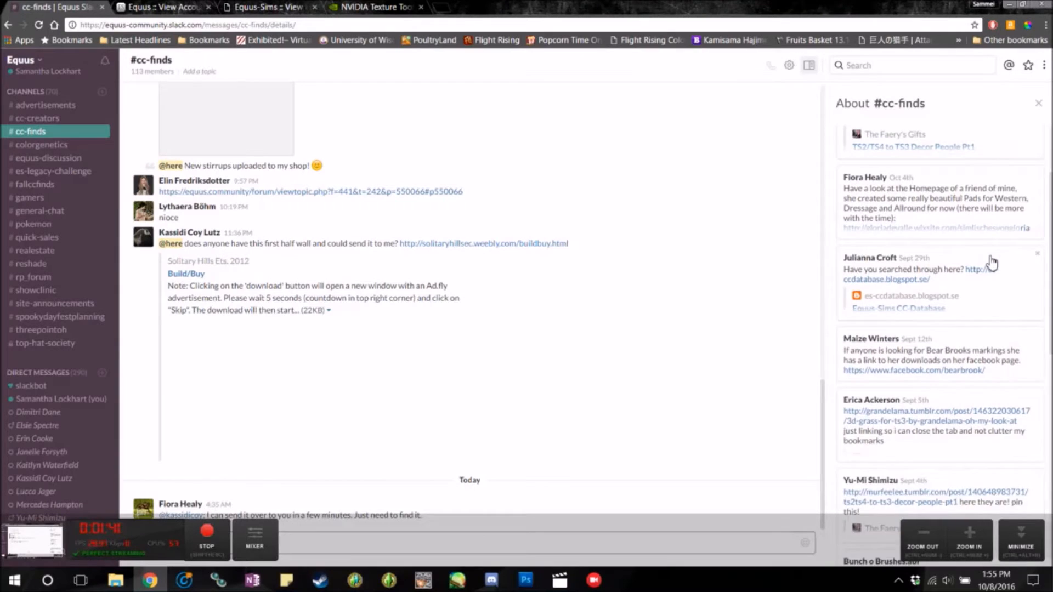
pyautogui.scroll(-10, 991, 263)
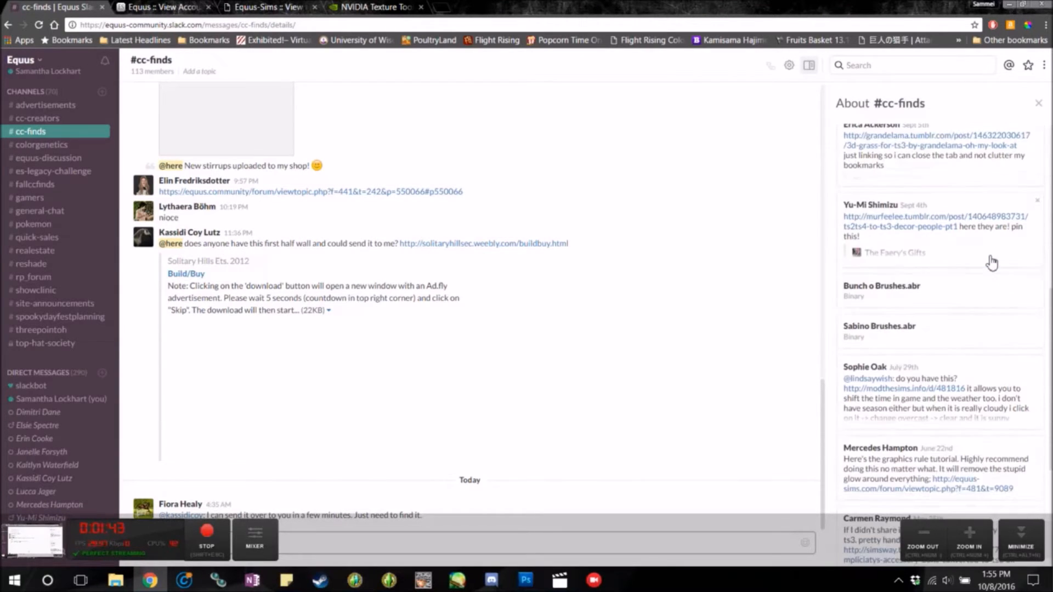
pyautogui.scroll(-2, 991, 265)
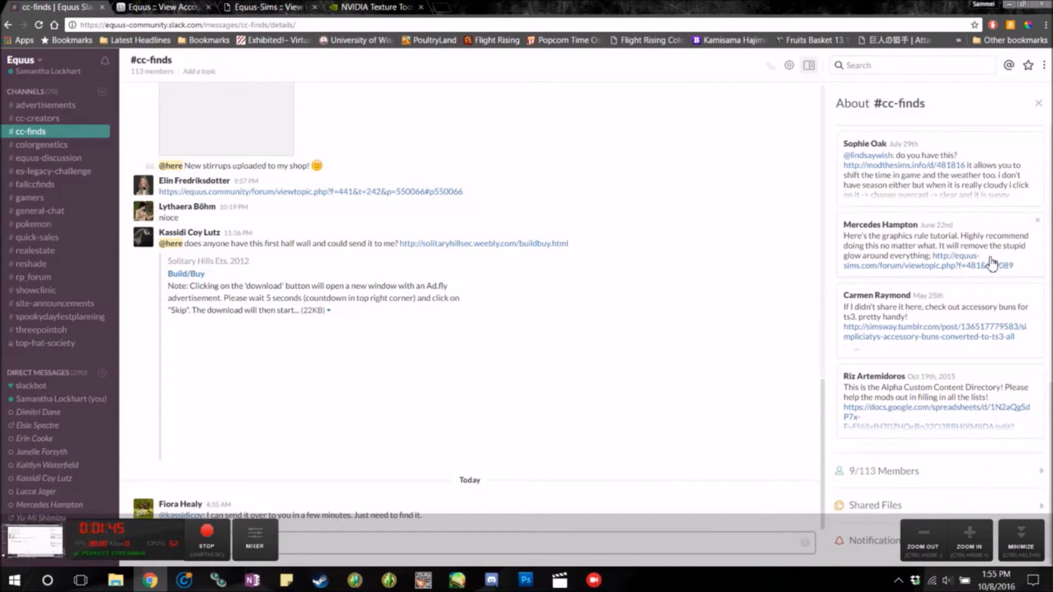
pyautogui.scroll(5, 991, 264)
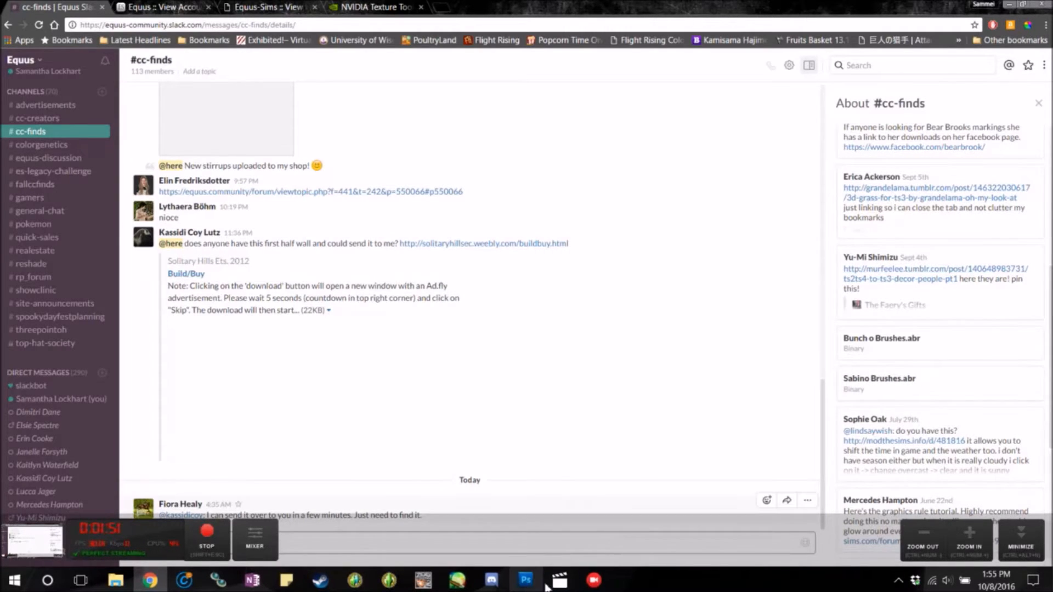
# Return to Photoshop and stamp a white patch on the horse's shoulder with the 182 px brush and an adjoining one on its barrel with the 170 px brush
pyautogui.click(529, 582)
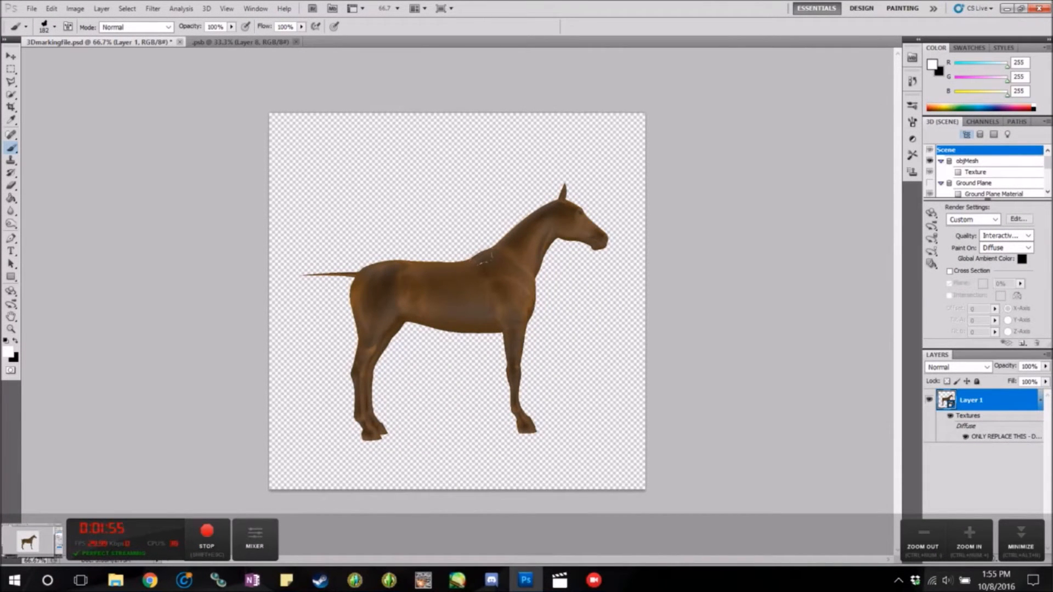
pyautogui.click(500, 275)
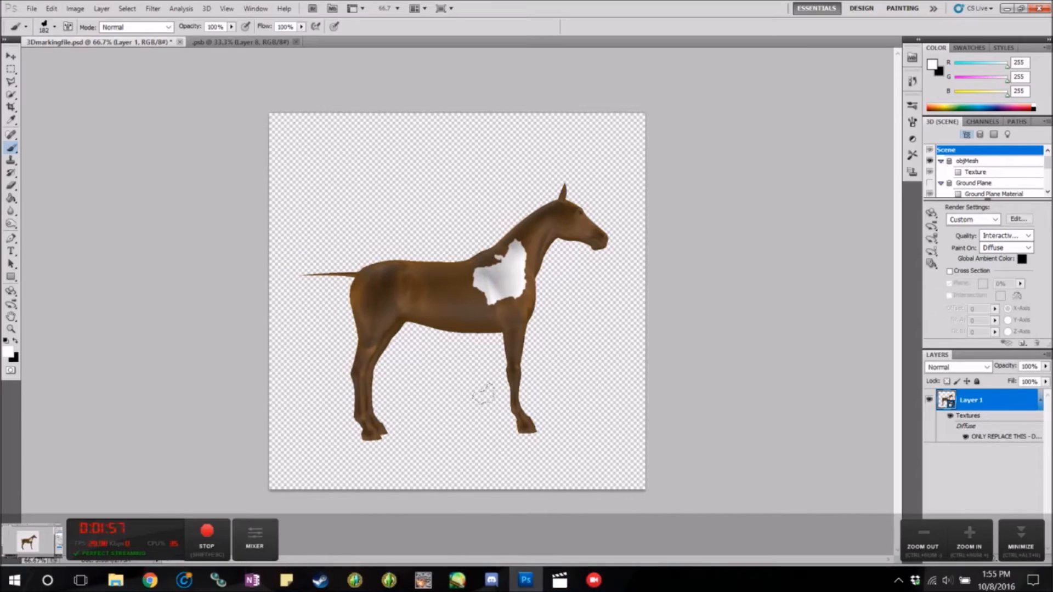
pyautogui.click(55, 27)
pyautogui.click(92, 137)
pyautogui.click(445, 281)
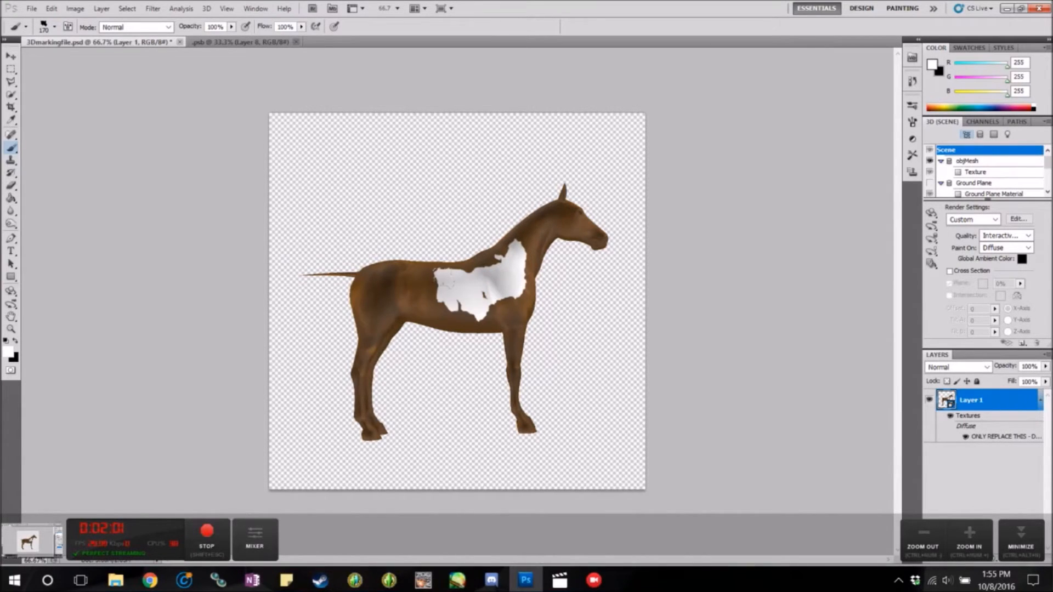
# Undo the barrel patch and stamp it again beside the white shoulder patch with the 170 px brush
pyautogui.hotkey('ctrl', 'z')
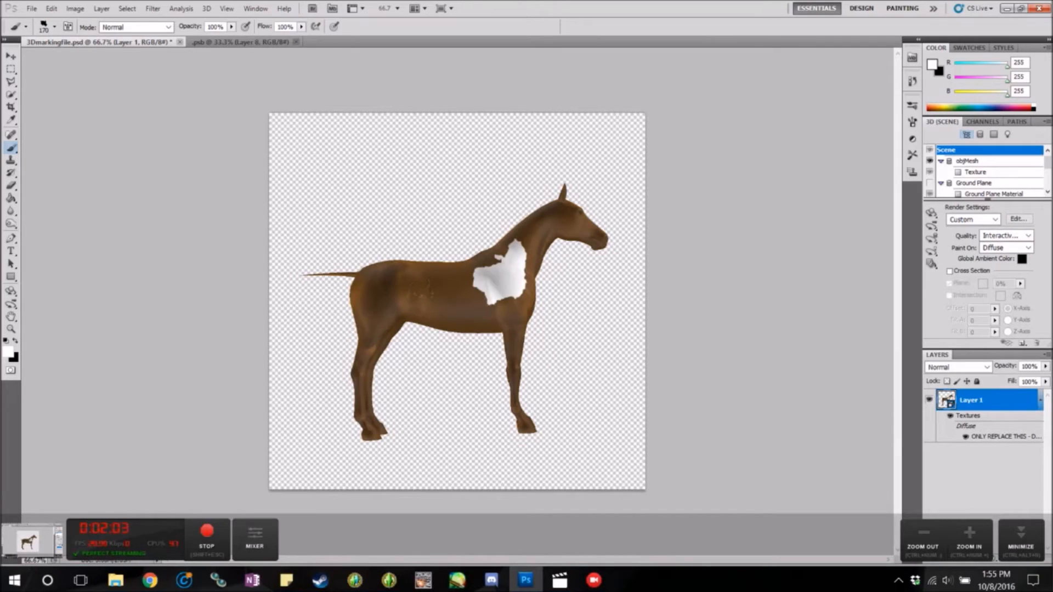
pyautogui.hotkey('ctrl', 'z')
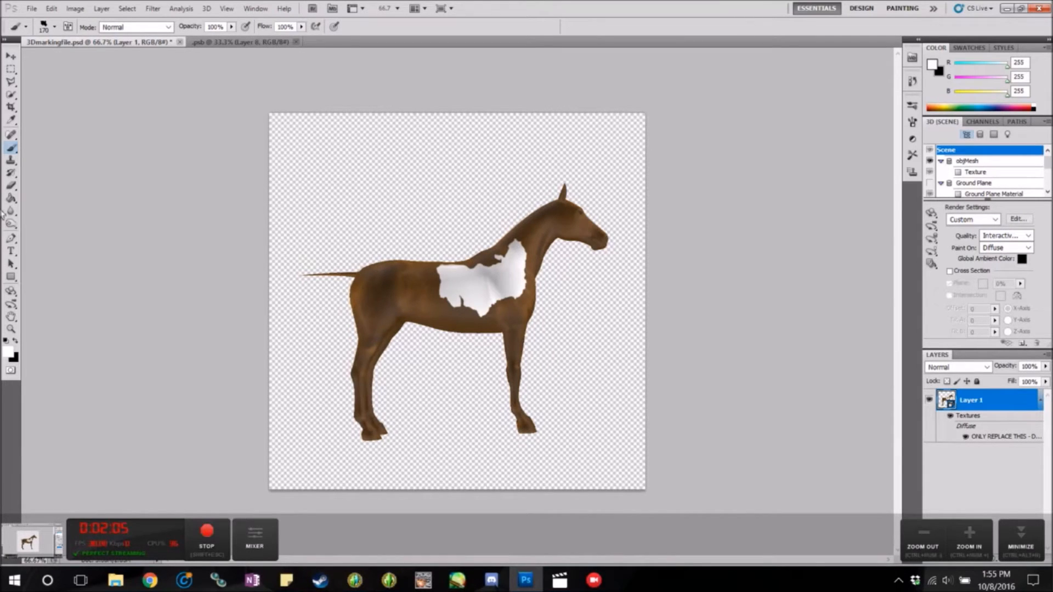
# Try to add a white oval patch beneath the existing marking on Layer 8 of the flat texture and check the 3D horse
pyautogui.click(266, 42)
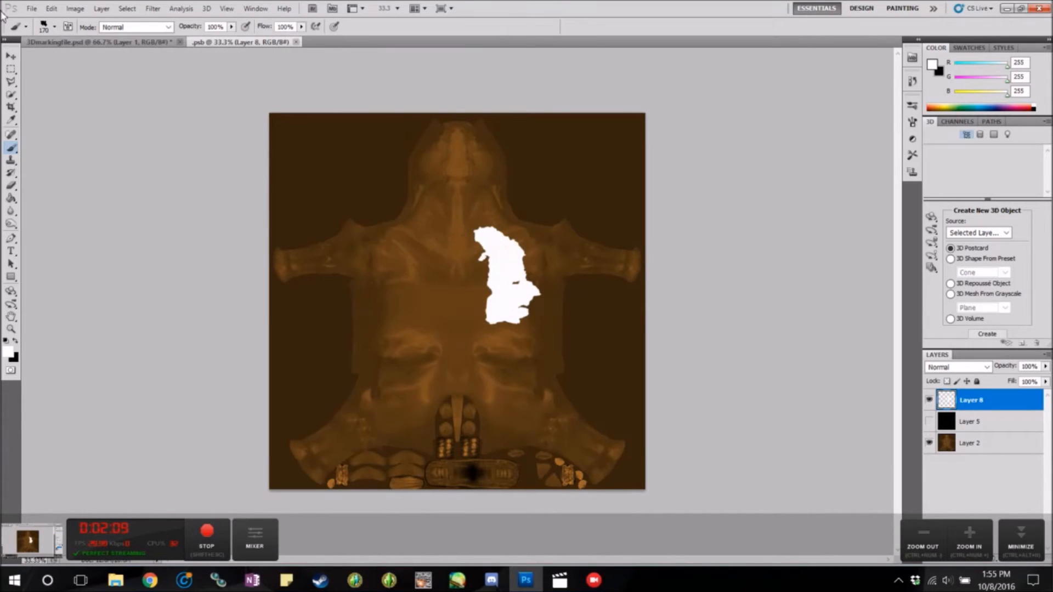
pyautogui.click(509, 281)
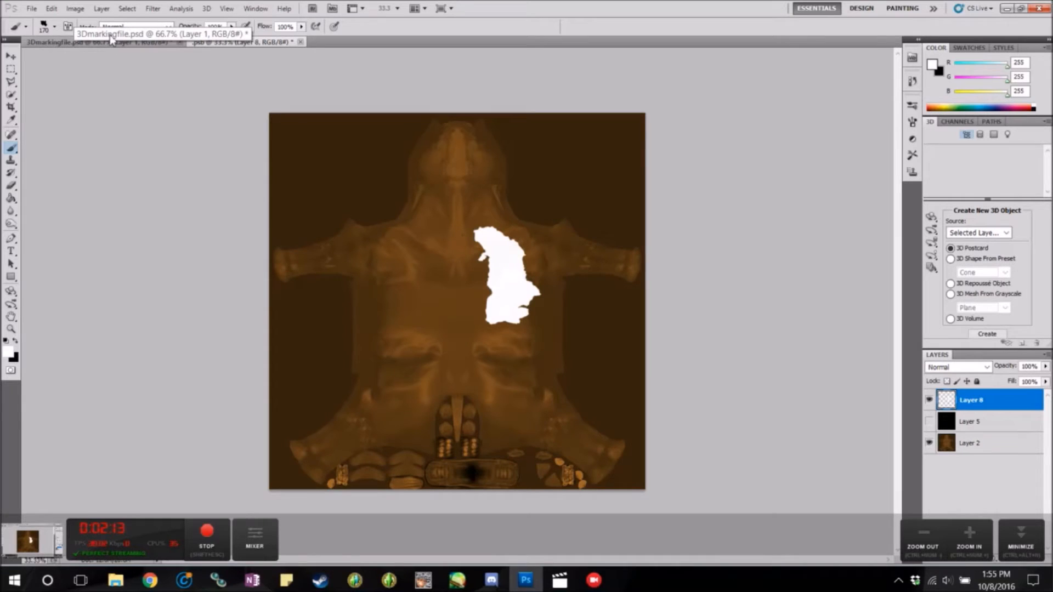
pyautogui.click(58, 40)
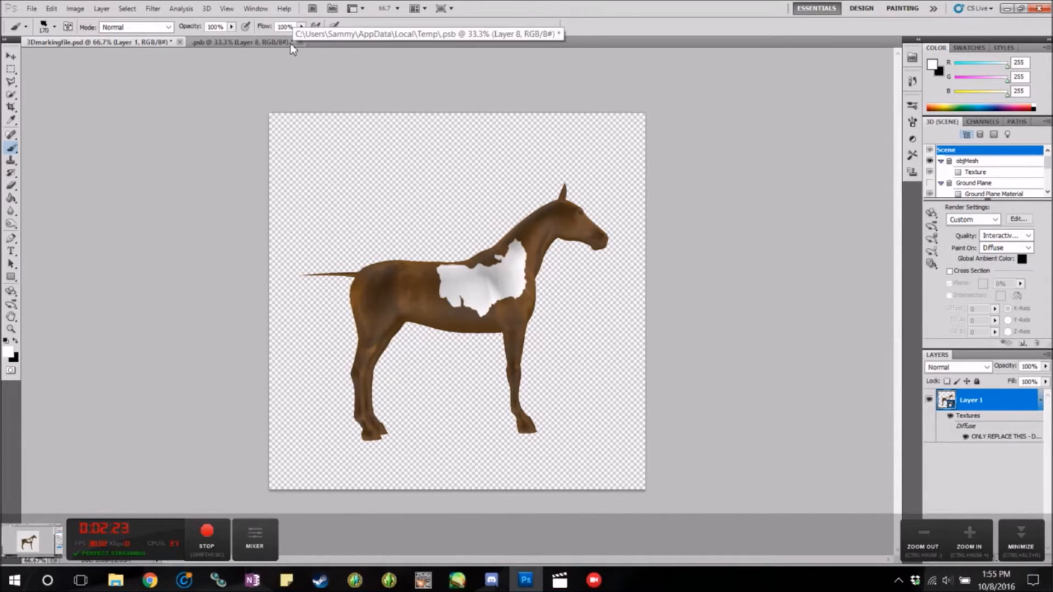
pyautogui.click(256, 42)
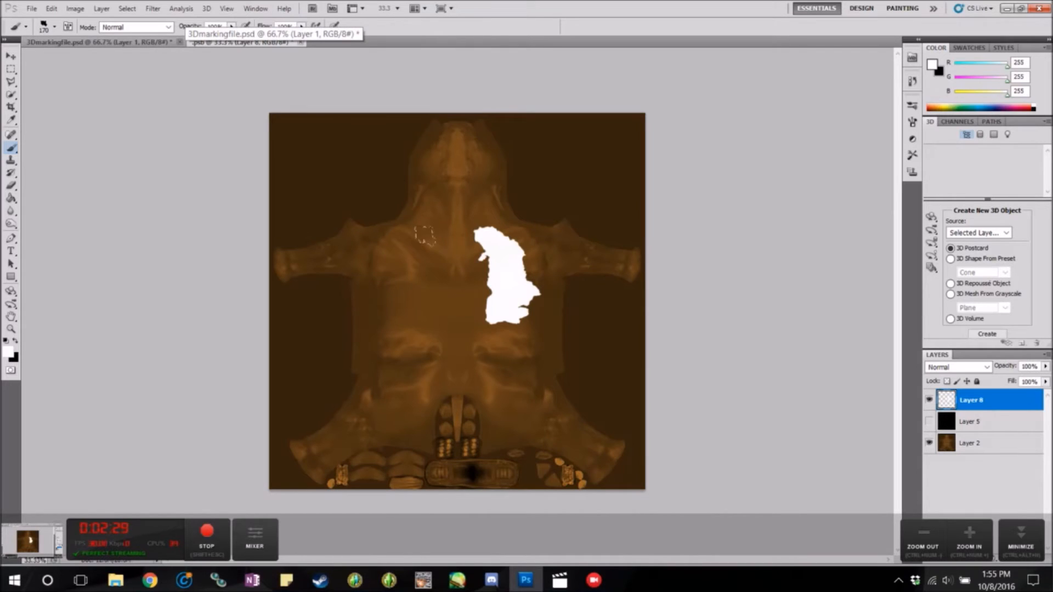
pyautogui.moveTo(509, 359); pyautogui.dragTo(505, 321)
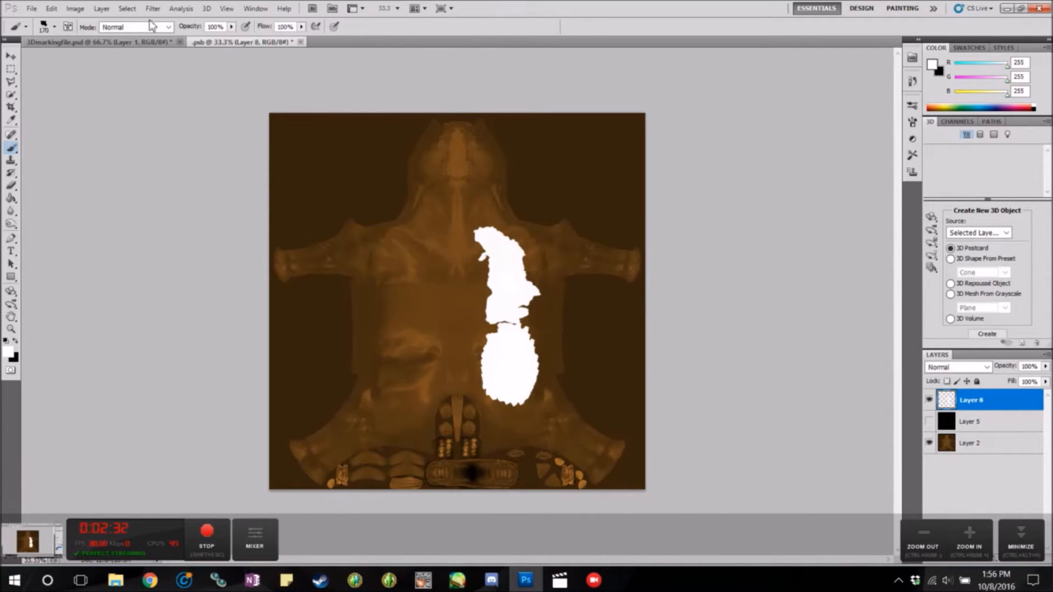
pyautogui.click(126, 41)
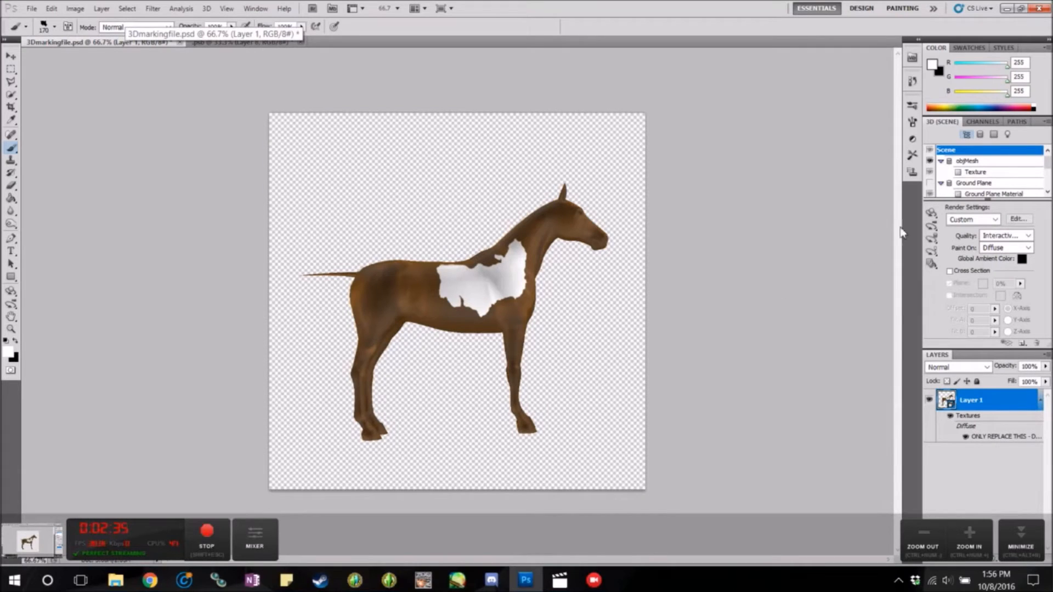
# Rotate the 3D horse slightly and close the flat texture without saving its changes
pyautogui.click(932, 214)
pyautogui.moveTo(432, 293); pyautogui.dragTo(388, 195)
pyautogui.click(265, 43)
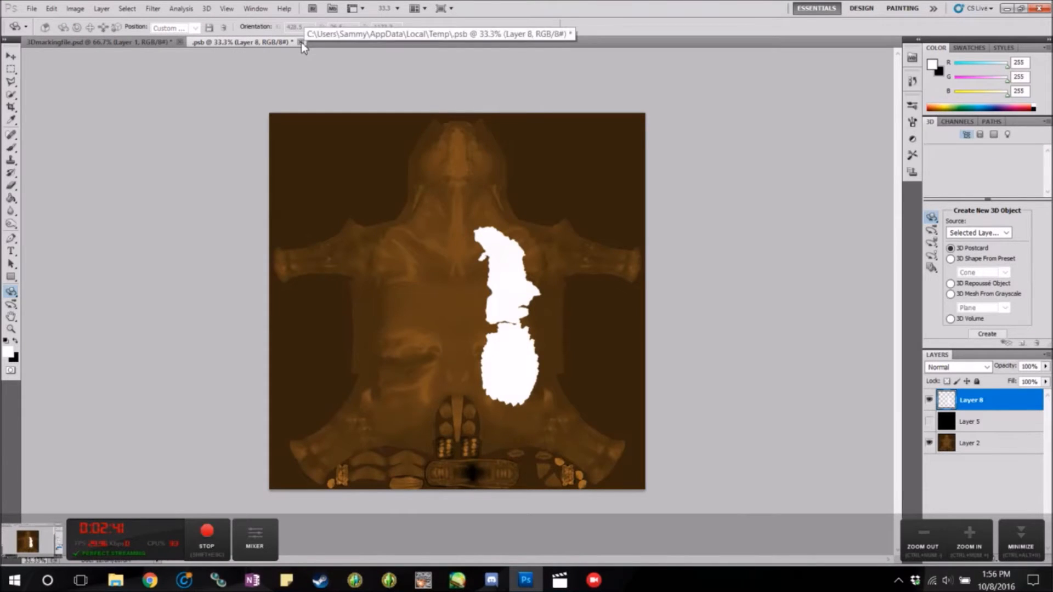
pyautogui.click(301, 42)
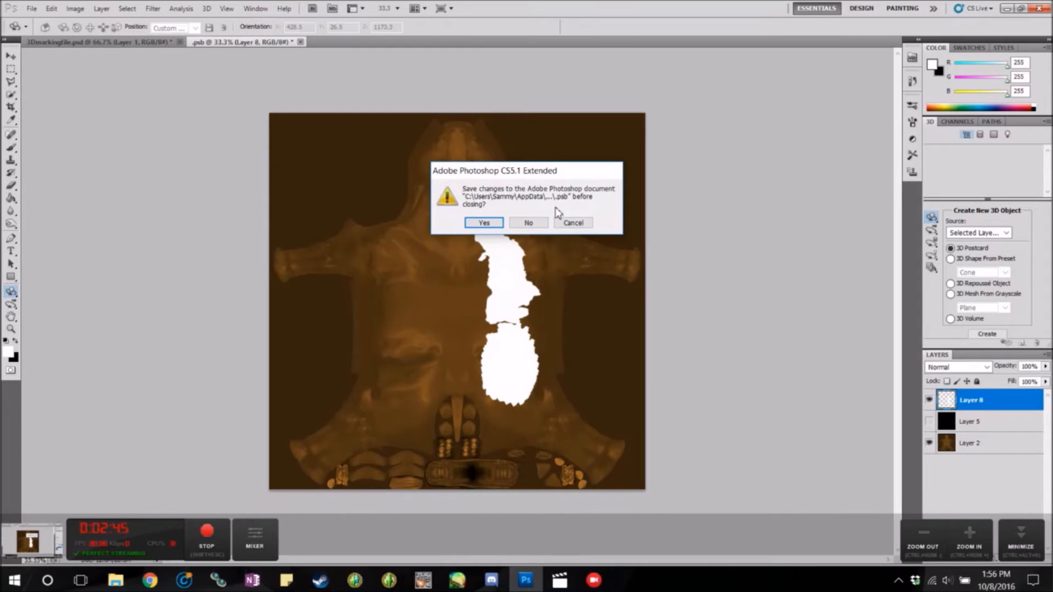
pyautogui.click(529, 224)
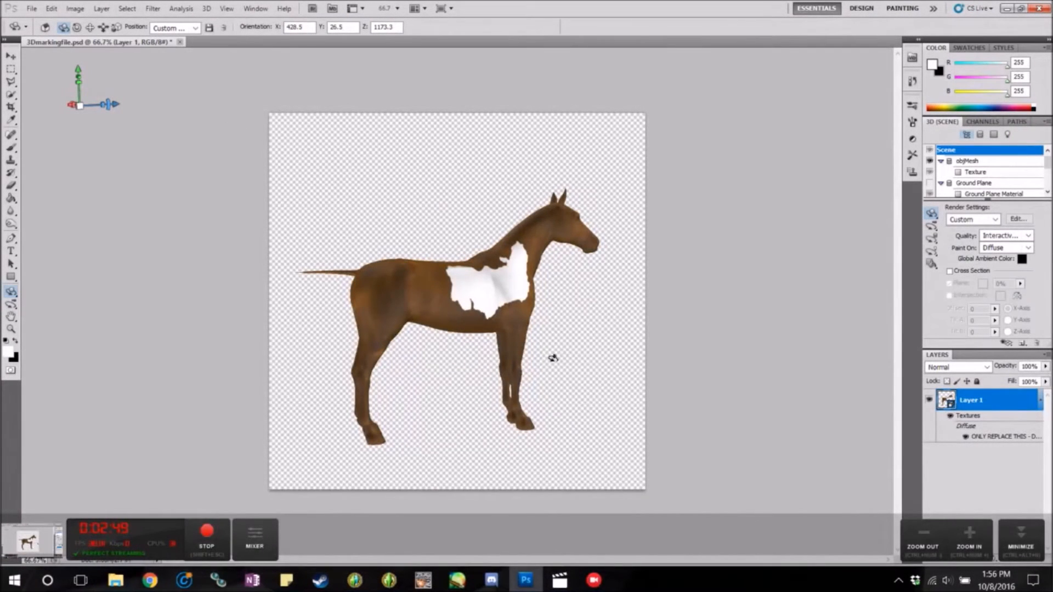
# Reopen the 3D horse's diffuse texture and extend the lower inner corner of the white marking on Layer 8 with the 170 px brush
pyautogui.moveTo(430, 370); pyautogui.dragTo(470, 364)
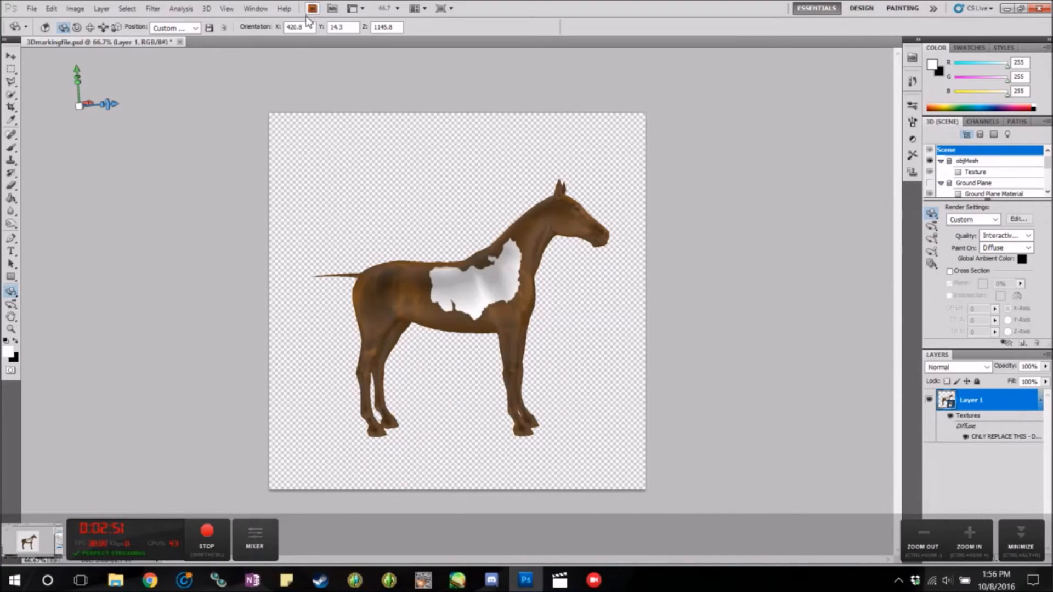
pyautogui.moveTo(433, 299); pyautogui.dragTo(589, 196)
pyautogui.moveTo(484, 277); pyautogui.dragTo(433, 384)
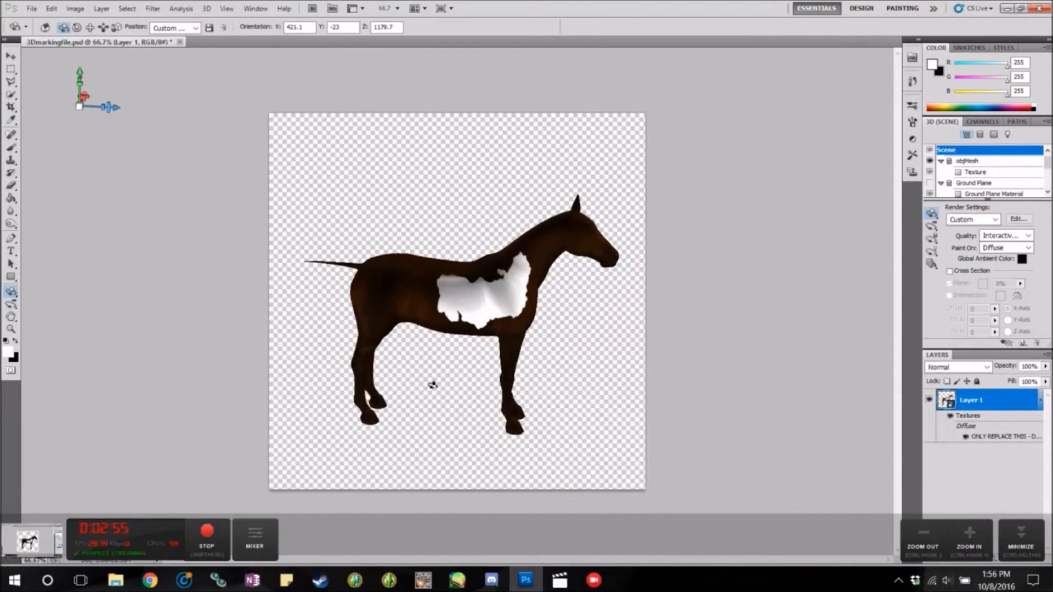
pyautogui.moveTo(565, 371); pyautogui.dragTo(535, 348)
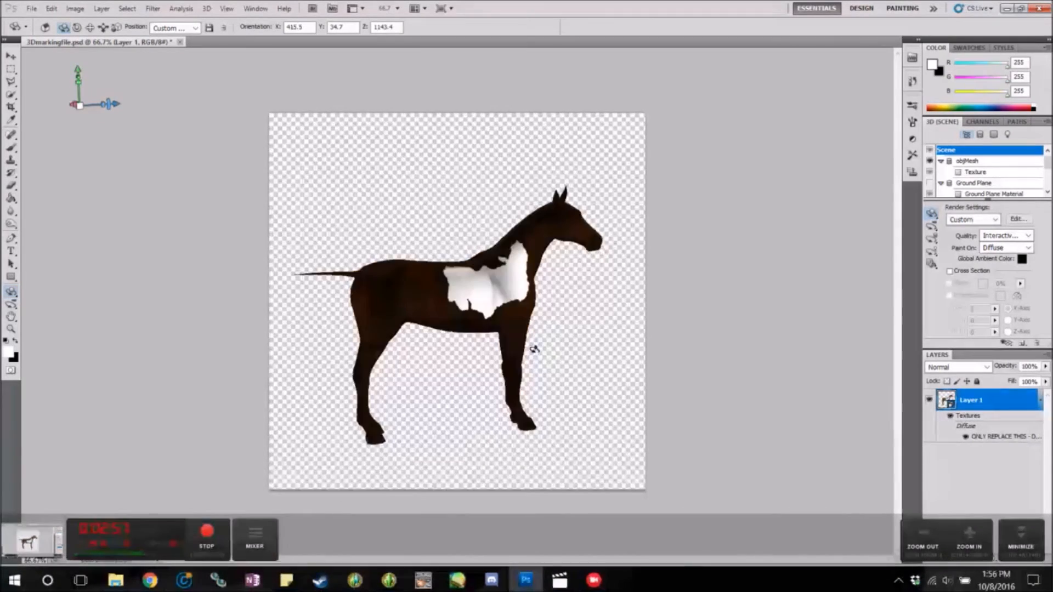
pyautogui.moveTo(394, 385); pyautogui.dragTo(400, 376)
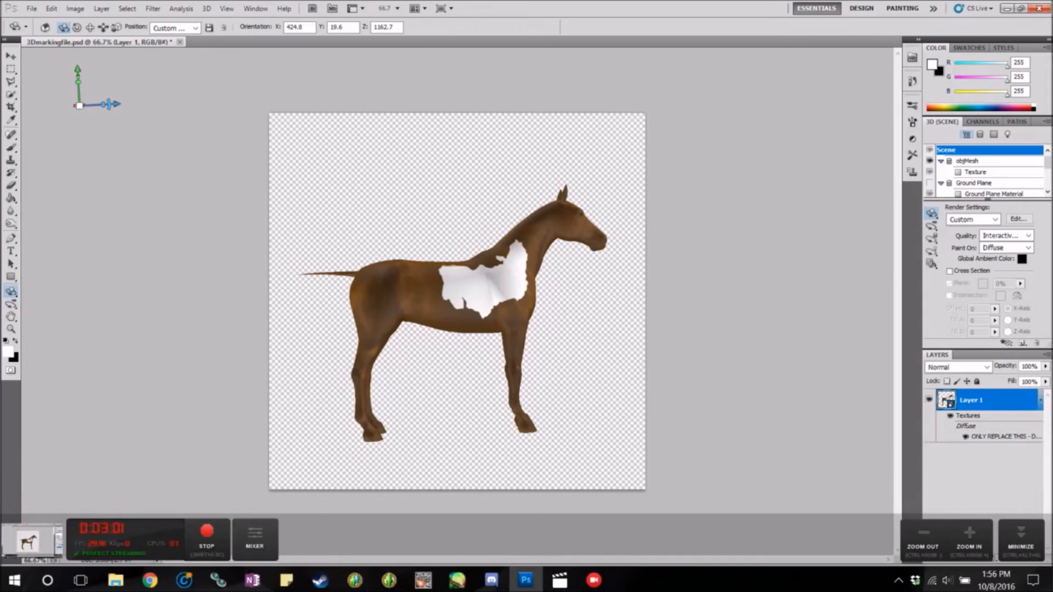
pyautogui.doubleClick(1008, 438)
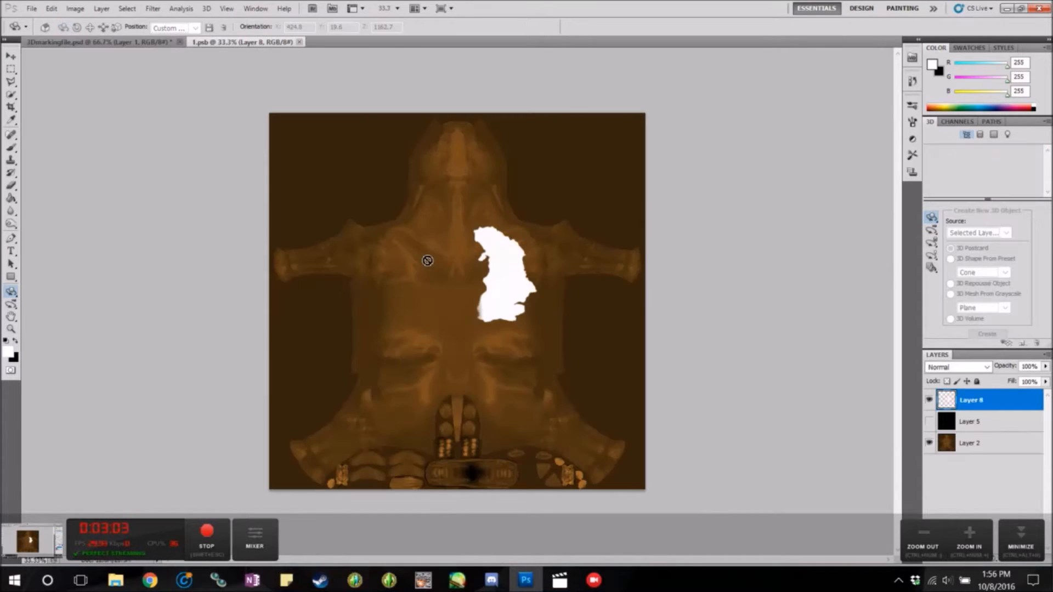
pyautogui.click(9, 147)
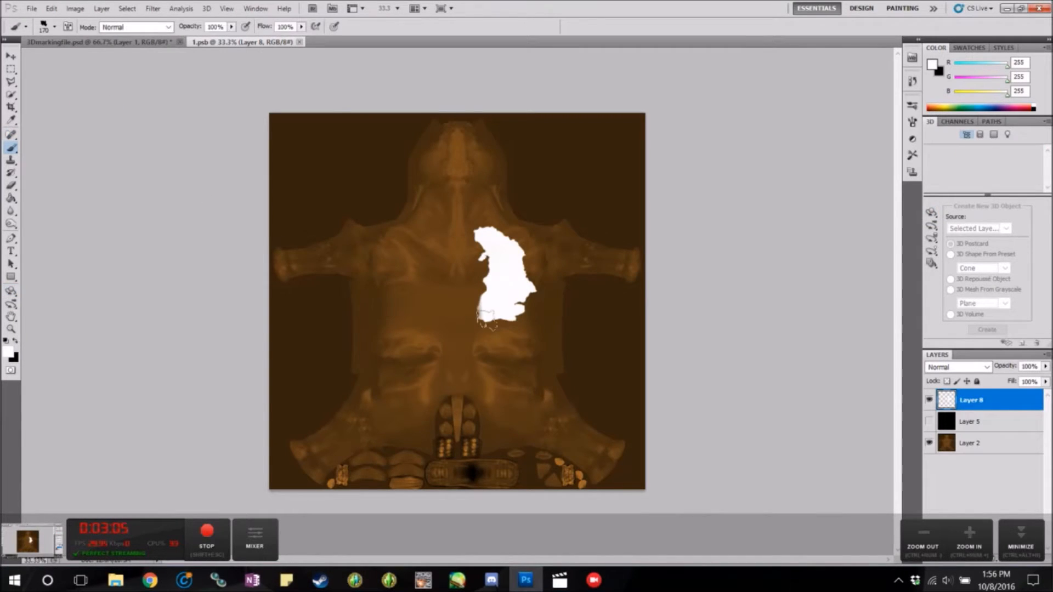
pyautogui.moveTo(490, 311); pyautogui.dragTo(477, 316)
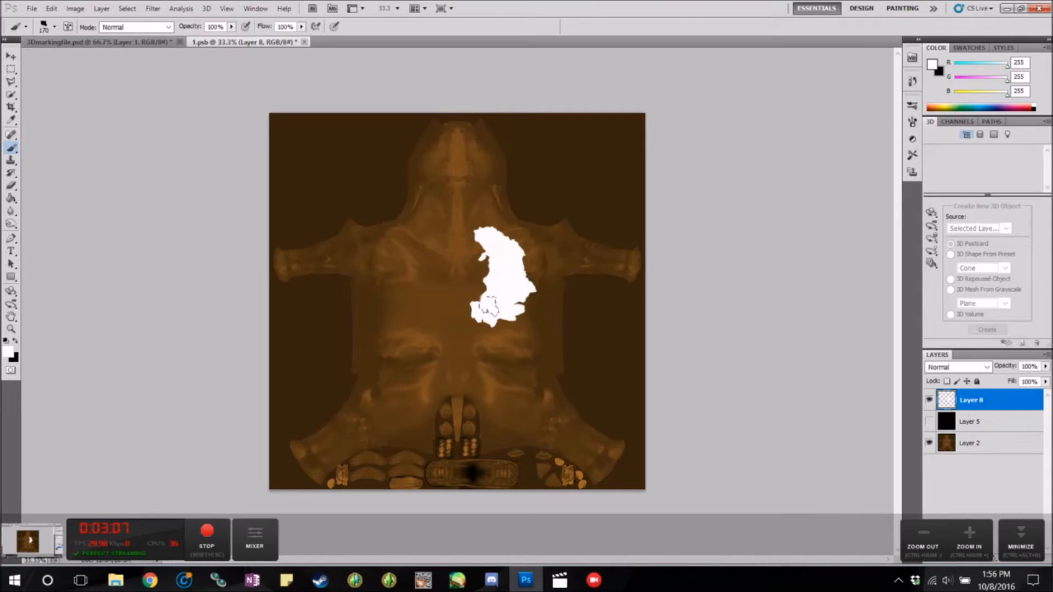
# Fill out the inner edge of the white marking on Layer 8 with the 143 px and 217 px patch brushes
pyautogui.click(56, 28)
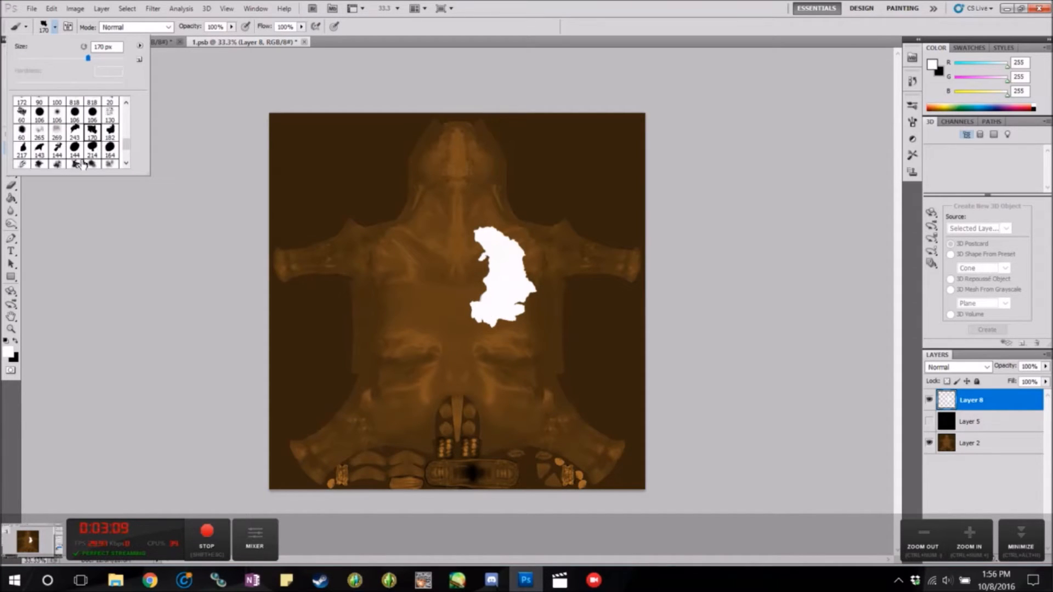
pyautogui.click(40, 153)
pyautogui.click(482, 306)
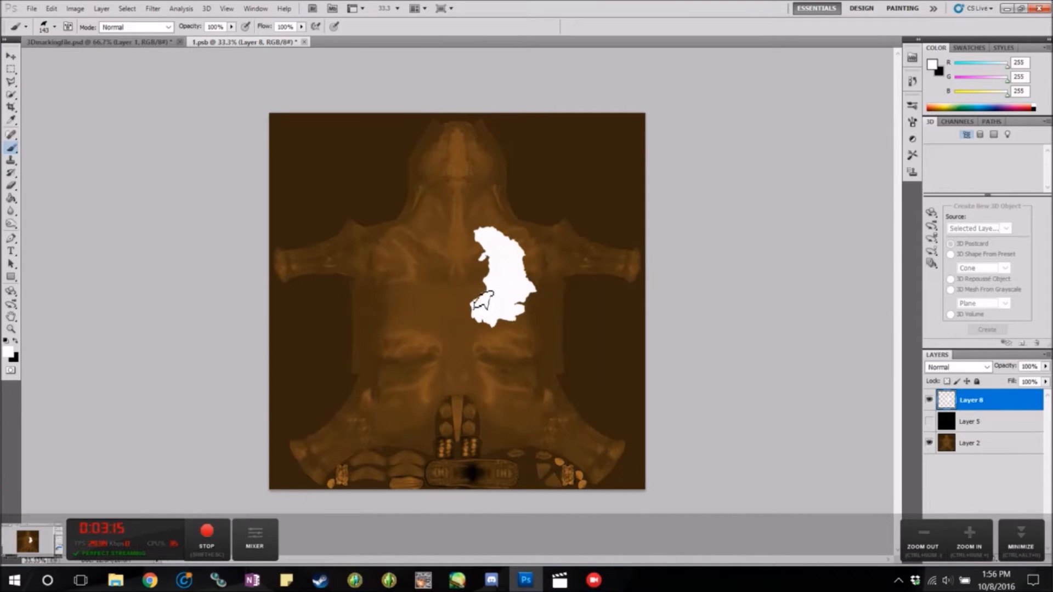
pyautogui.click(55, 27)
pyautogui.click(25, 148)
pyautogui.click(486, 281)
# Return to the 3D horse in 3Dmarkingfile.psd and close the flat texture 1.psb
pyautogui.click(98, 42)
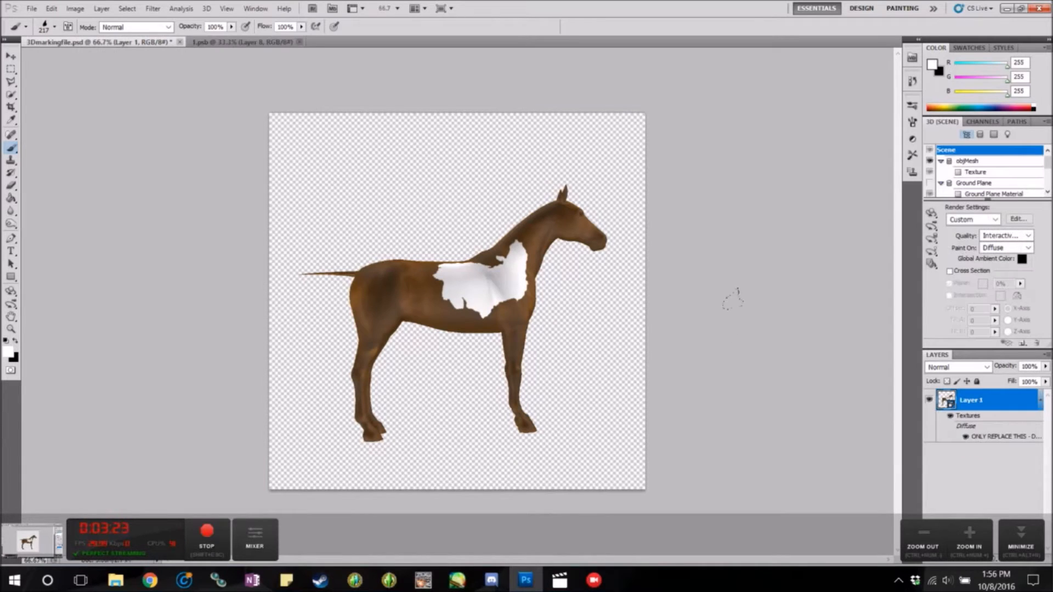
pyautogui.click(931, 212)
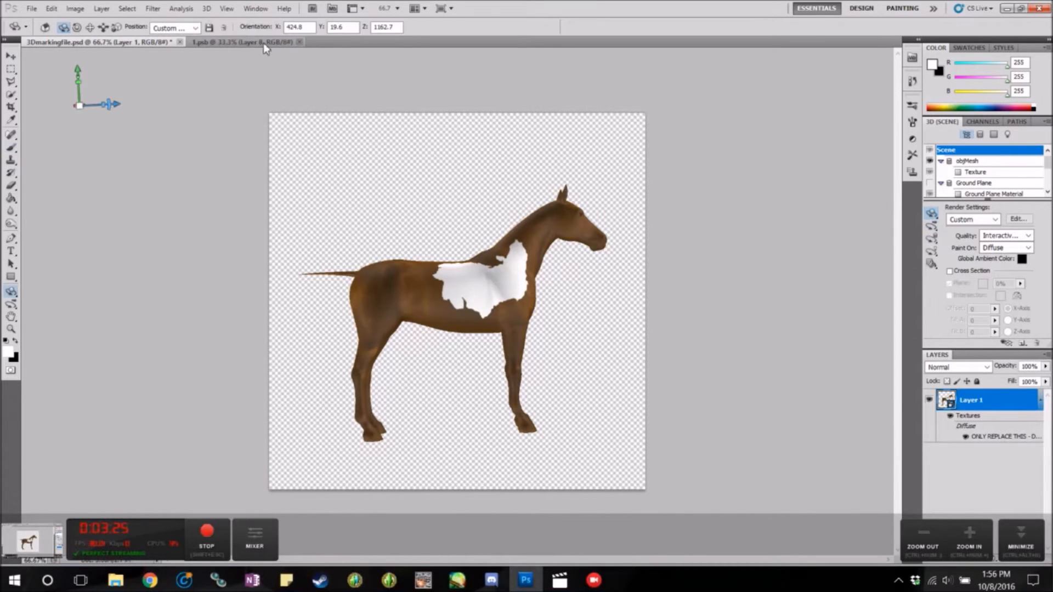
pyautogui.click(299, 42)
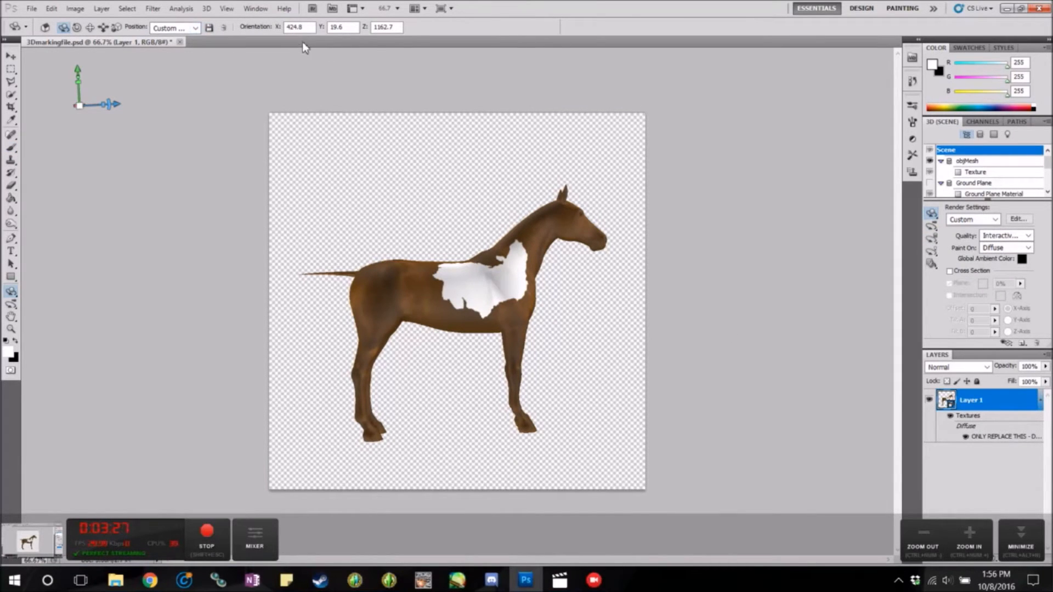
# Turn the 3D horse to face the front and choose the 323 px brush preset for a face marking
pyautogui.moveTo(561, 273); pyautogui.dragTo(353, 137)
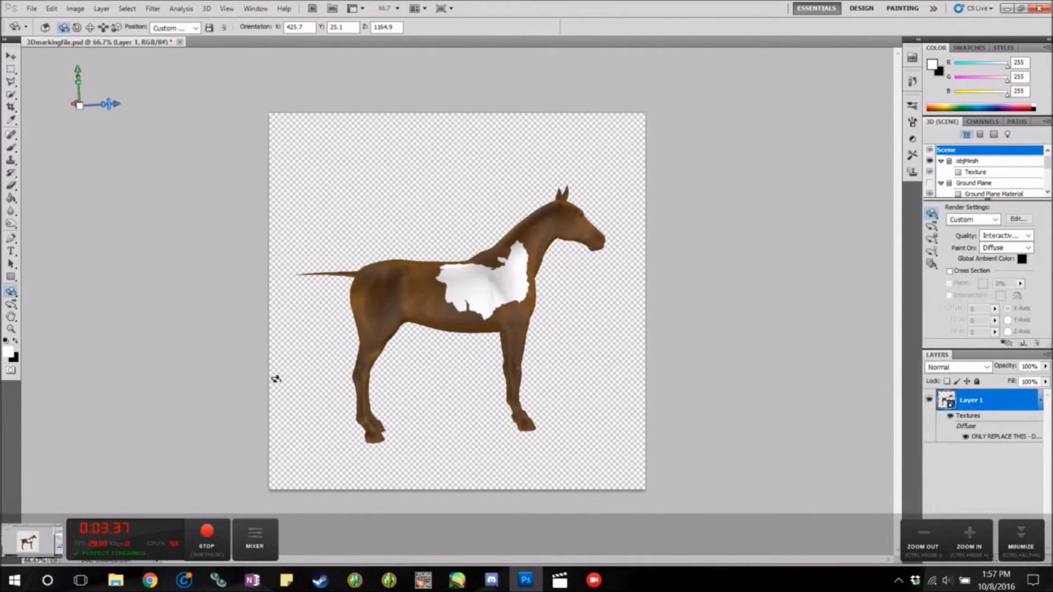
pyautogui.moveTo(442, 329); pyautogui.dragTo(287, 137)
pyautogui.moveTo(527, 383)
pyautogui.mouseDown()
pyautogui.moveTo(535, 335)
pyautogui.moveTo(483, 307)
pyautogui.mouseUp()
pyautogui.click(10, 147)
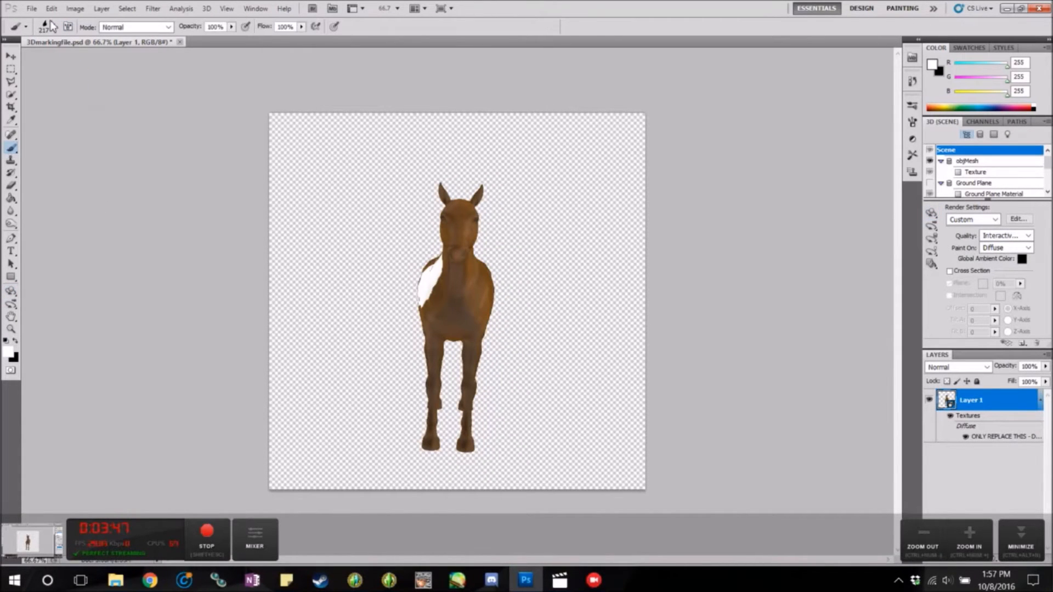
pyautogui.click(55, 27)
pyautogui.scroll(-5, 96, 130)
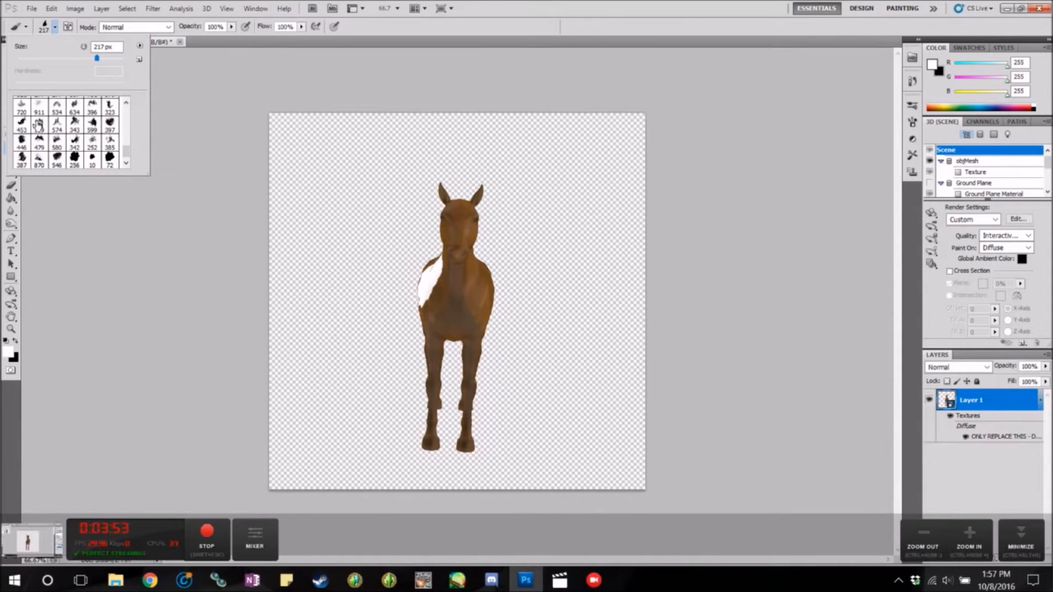
pyautogui.click(110, 108)
# Undo the trial blaze stamped on the 3D horse's face and stamp a white blaze on Layer 8 of the flat texture instead
pyautogui.moveTo(448, 186); pyautogui.dragTo(458, 263)
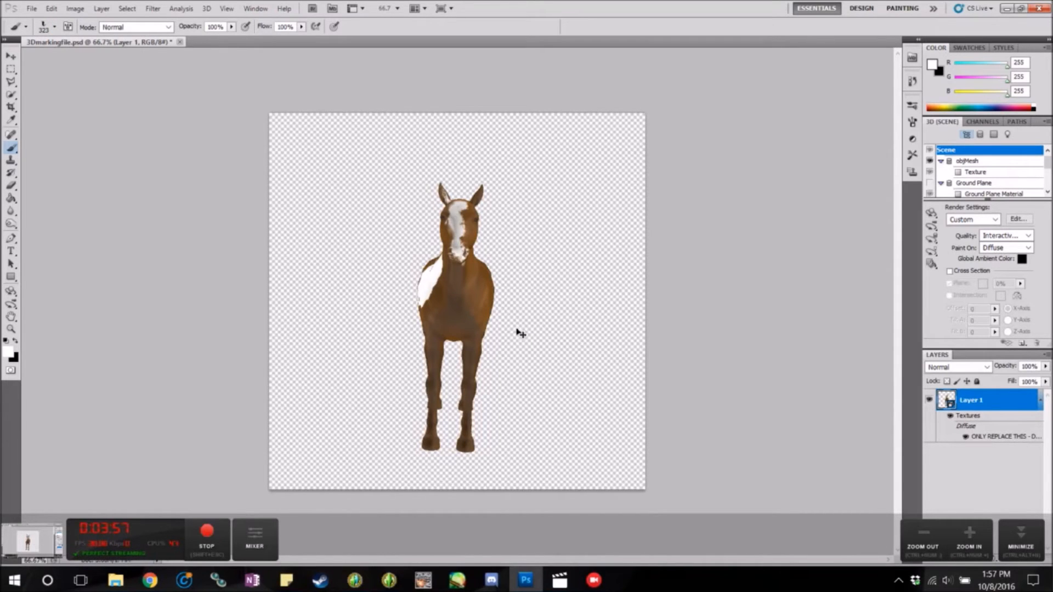
pyautogui.hotkey('ctrl', 'z')
pyautogui.doubleClick(996, 439)
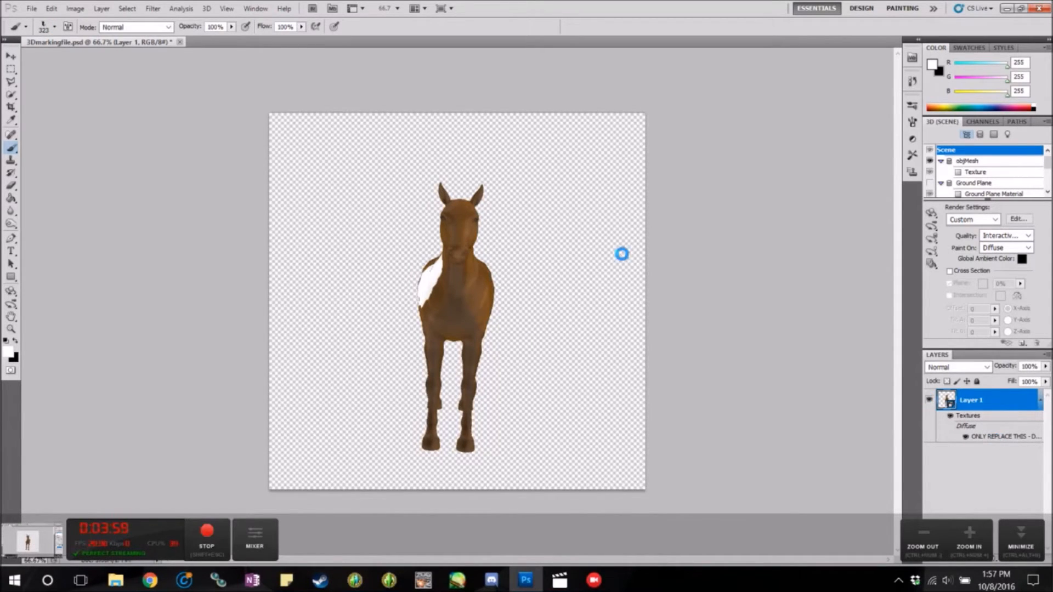
pyautogui.moveTo(460, 134); pyautogui.dragTo(462, 160)
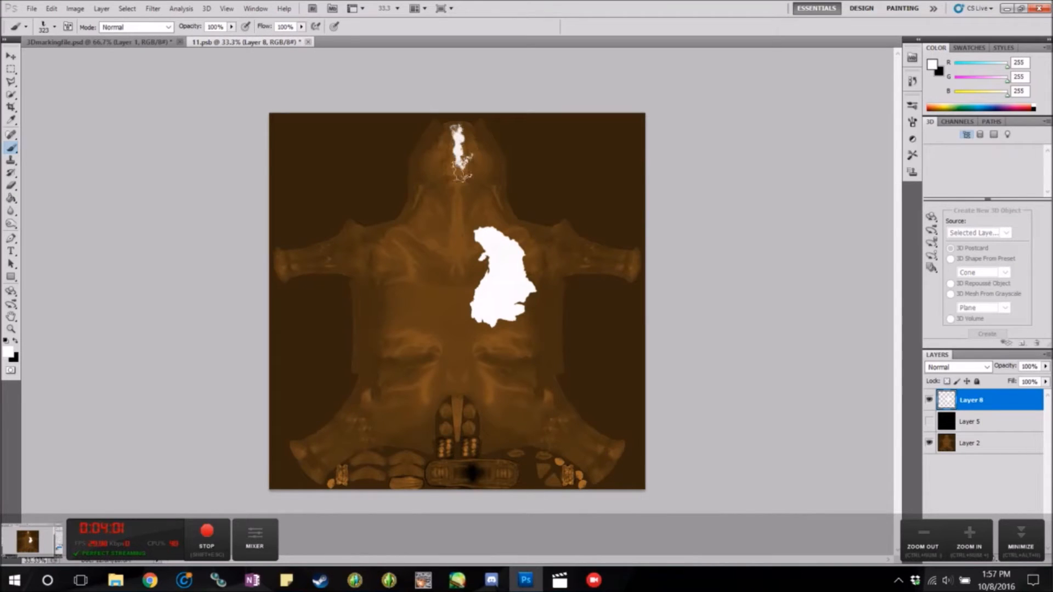
pyautogui.click(153, 42)
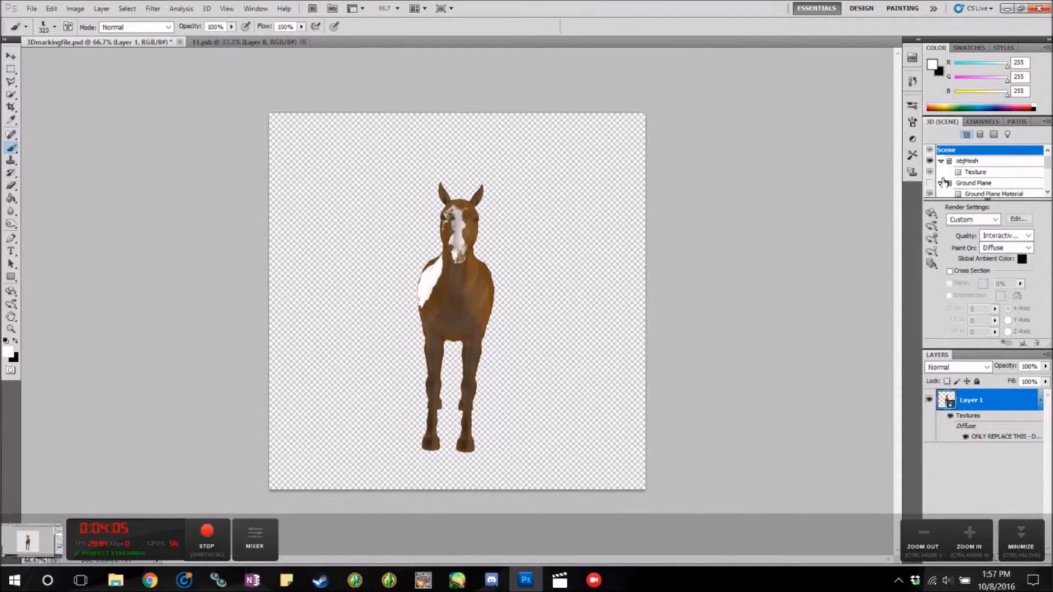
# Close the flat texture 11.psb and rotate the 3D horse to inspect the face blaze and side patch
pyautogui.click(932, 213)
pyautogui.moveTo(598, 340); pyautogui.dragTo(324, 307)
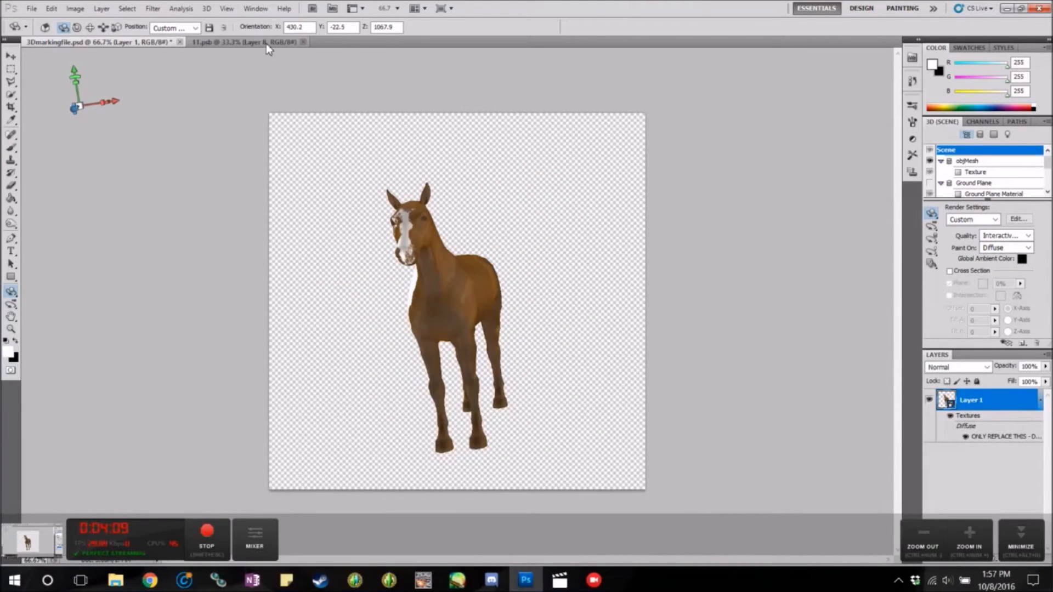
pyautogui.click(268, 48)
pyautogui.click(304, 42)
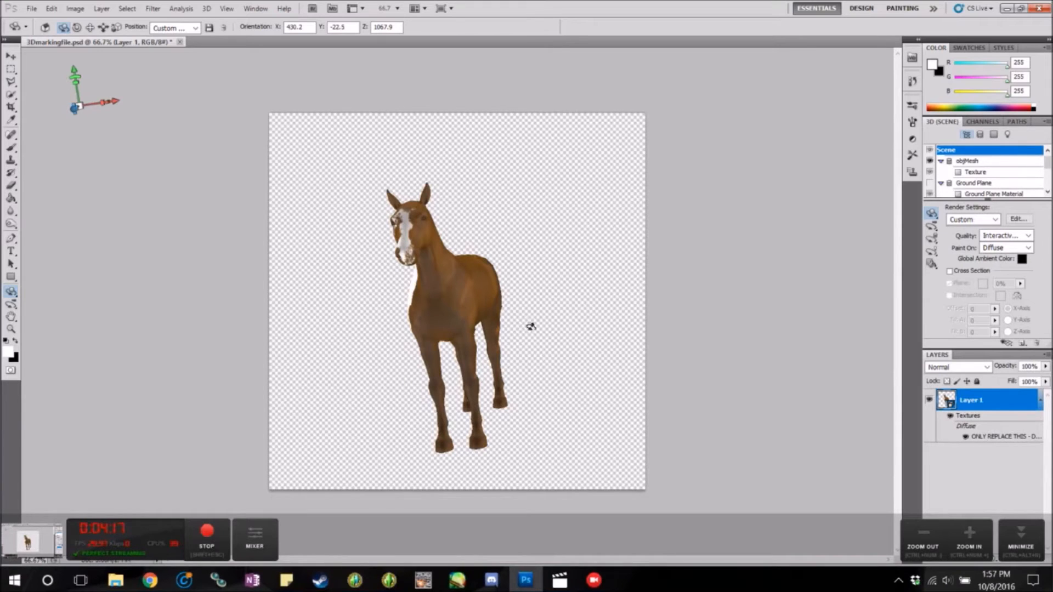
pyautogui.moveTo(451, 312); pyautogui.dragTo(318, 316)
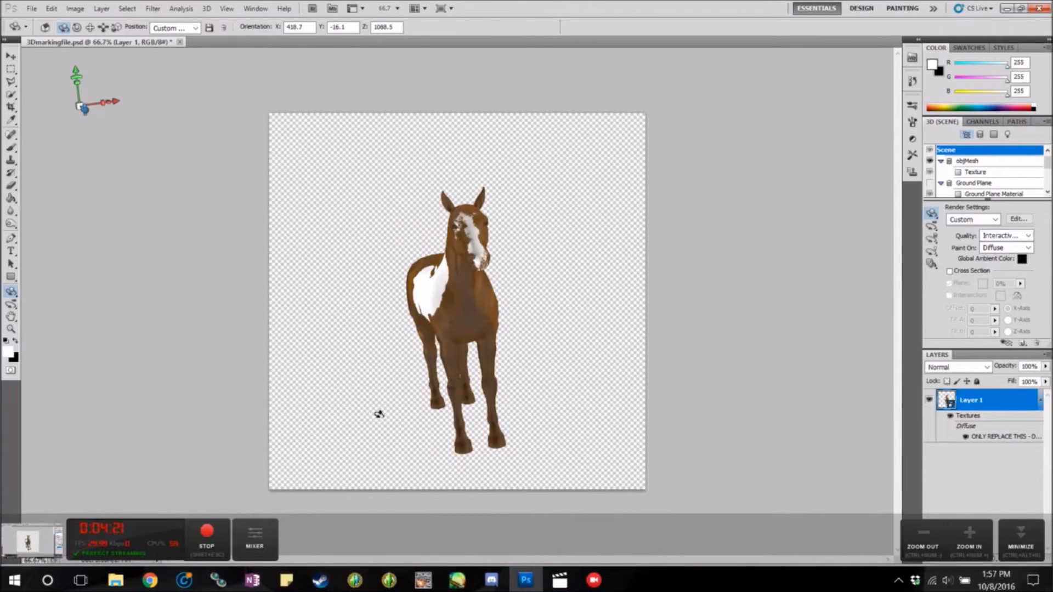
pyautogui.moveTo(407, 437); pyautogui.dragTo(364, 400)
pyautogui.click(216, 541)
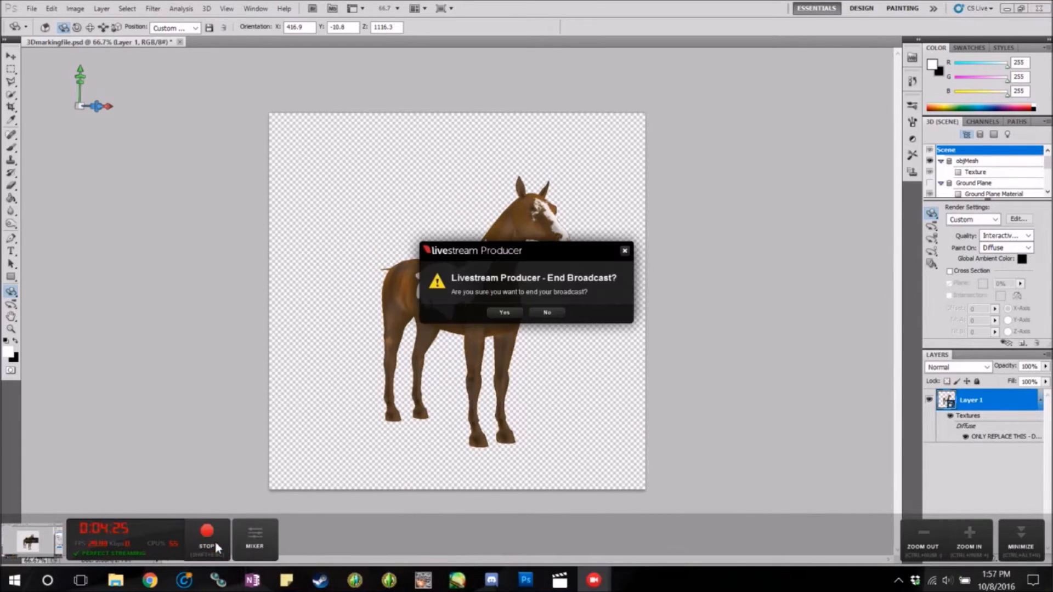
pyautogui.click(504, 315)
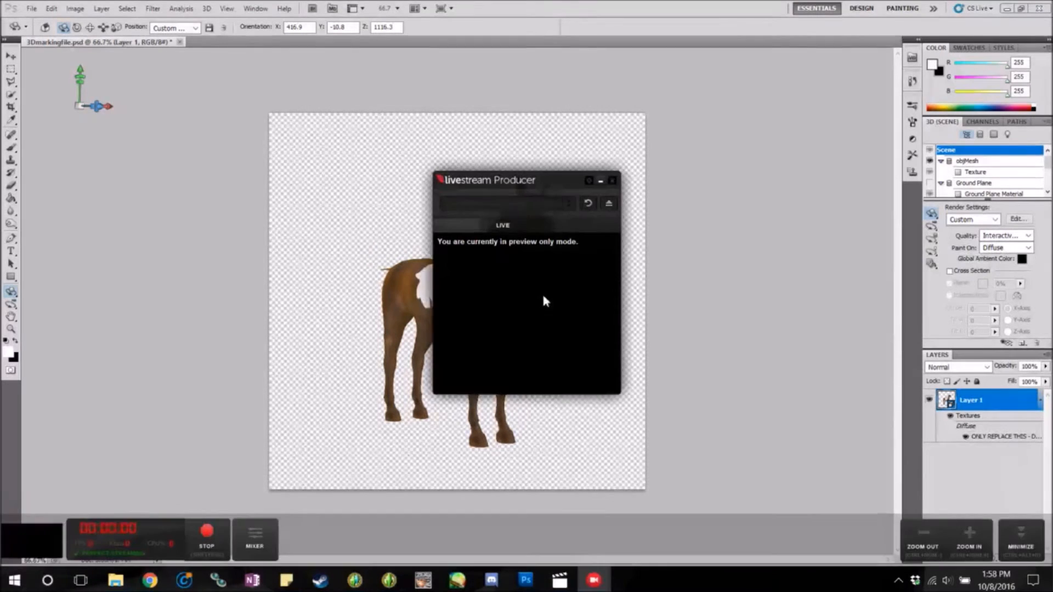
# Open the flat texture of the 3D horse from its Diffuse entry and lock the transparent pixels of Layer 8
pyautogui.moveTo(639, 411); pyautogui.dragTo(532, 336)
pyautogui.moveTo(525, 296); pyautogui.dragTo(395, 317)
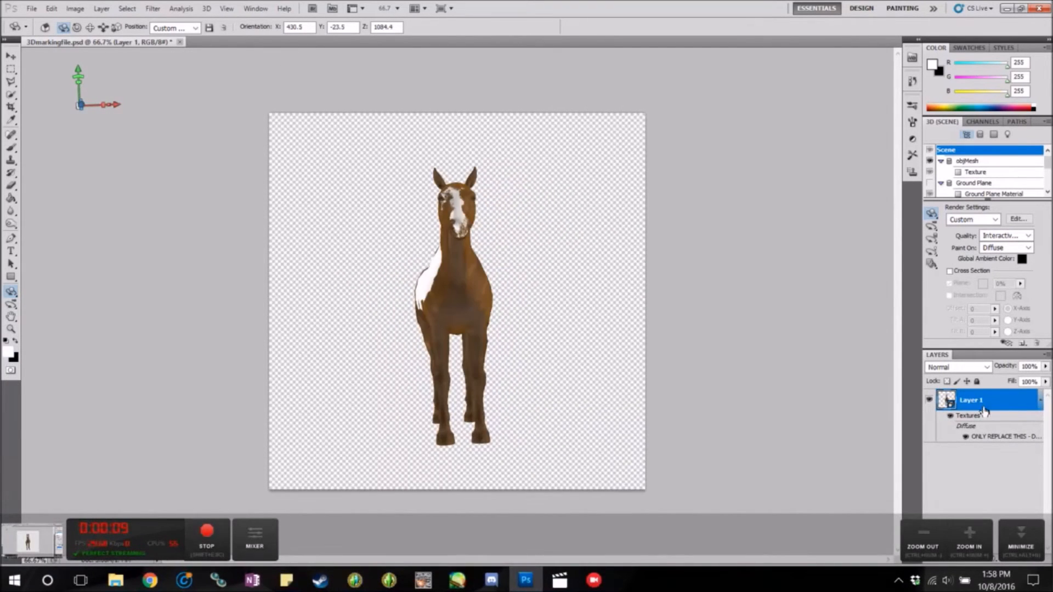
pyautogui.moveTo(519, 329); pyautogui.dragTo(668, 341)
pyautogui.moveTo(525, 321); pyautogui.dragTo(444, 329)
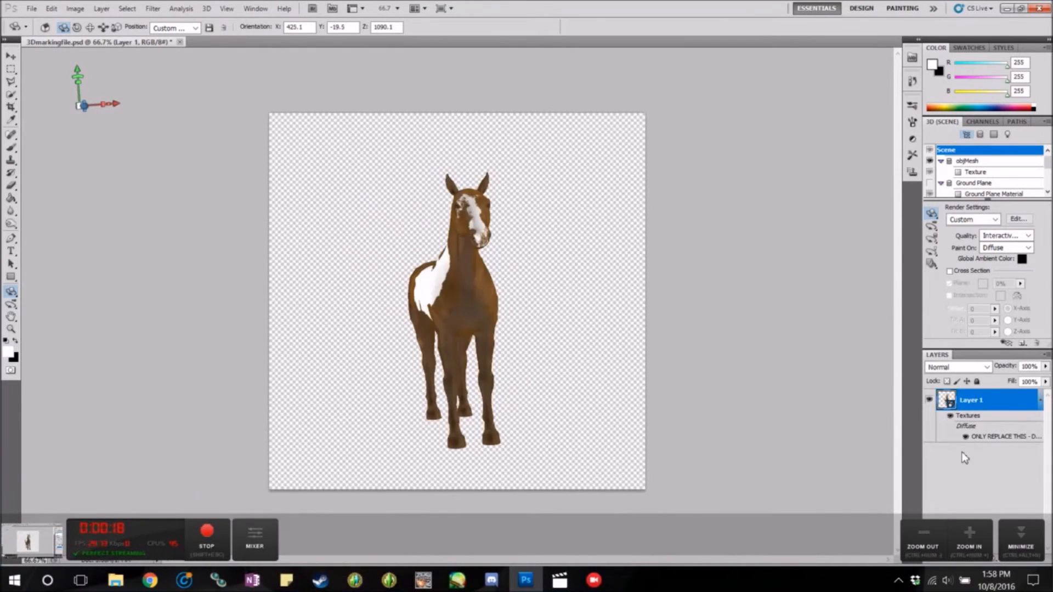
pyautogui.doubleClick(1017, 437)
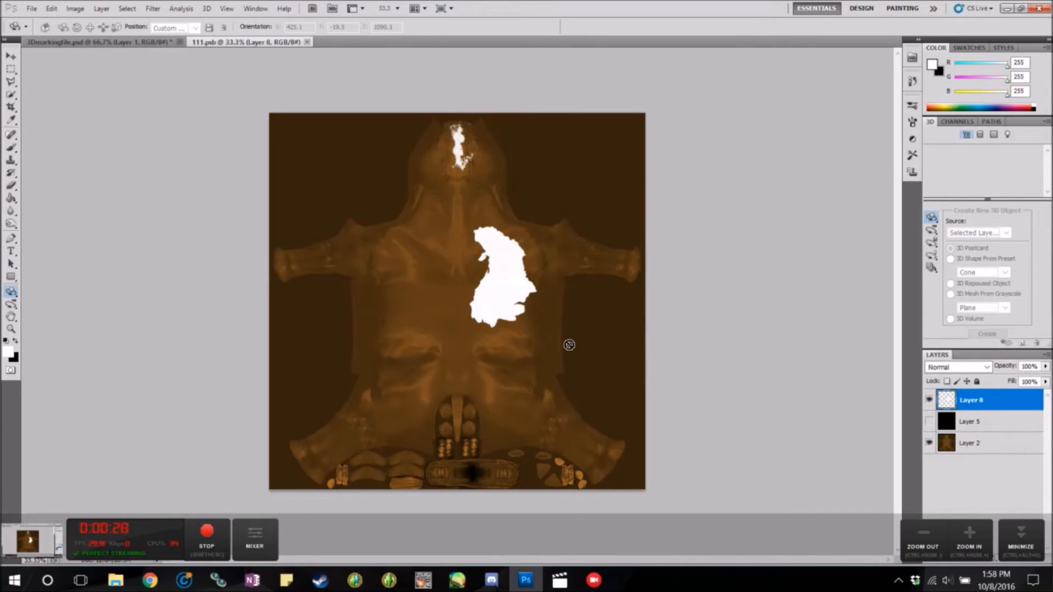
pyautogui.click(947, 382)
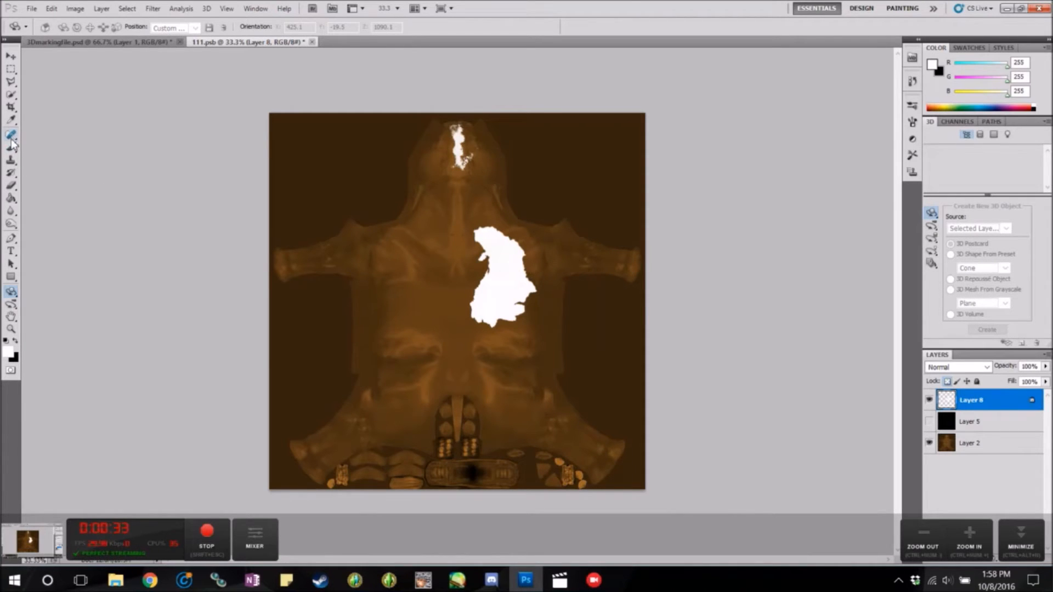
# Recolour the face blaze and side patch on Layer 8 pure red (255, 0, 0) with the hard 106 px brush
pyautogui.press('i')
pyautogui.click(8, 351)
pyautogui.click(524, 154)
pyautogui.click(638, 145)
pyautogui.press('b')
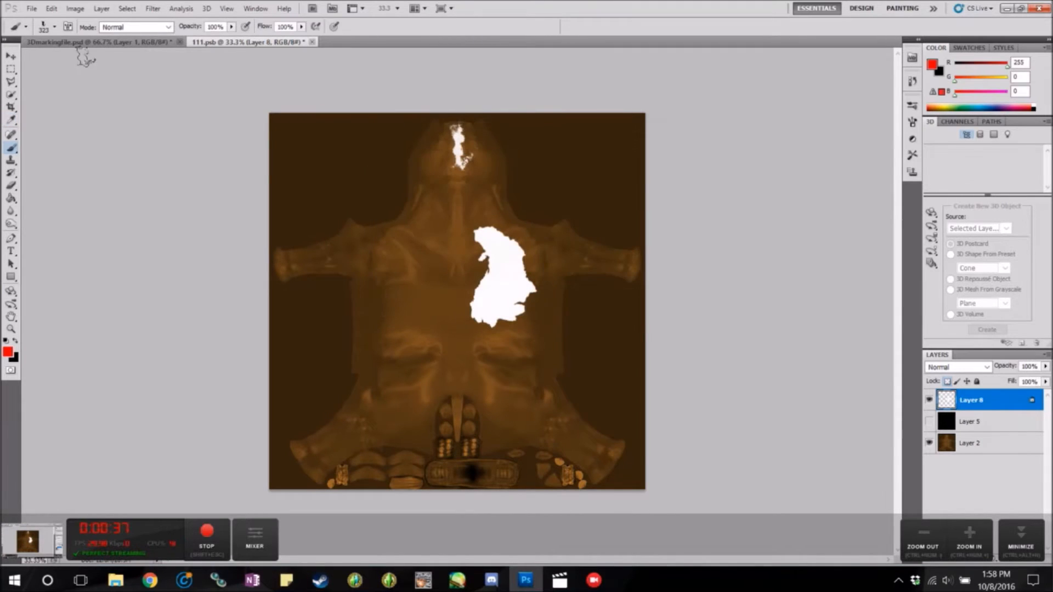
pyautogui.click(54, 26)
pyautogui.scroll(-2, 44, 126)
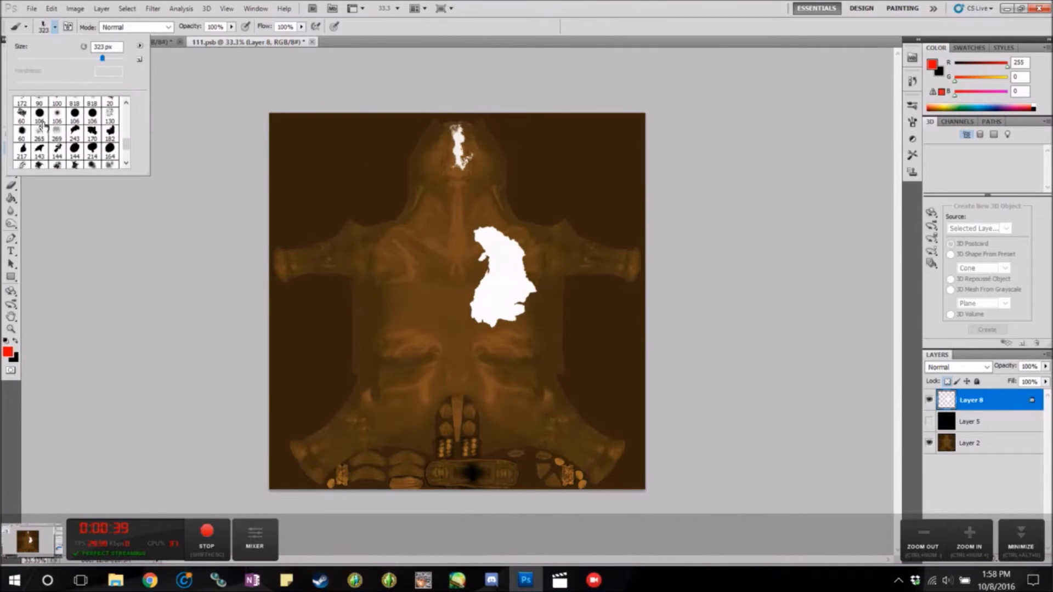
pyautogui.click(39, 113)
pyautogui.moveTo(458, 130); pyautogui.dragTo(462, 160)
pyautogui.moveTo(498, 214)
pyautogui.mouseDown()
pyautogui.moveTo(399, 250)
pyautogui.moveTo(557, 249)
pyautogui.moveTo(471, 268)
pyautogui.moveTo(542, 300)
pyautogui.moveTo(402, 288)
pyautogui.moveTo(512, 274)
pyautogui.moveTo(476, 320)
pyautogui.moveTo(523, 318)
pyautogui.mouseUp()
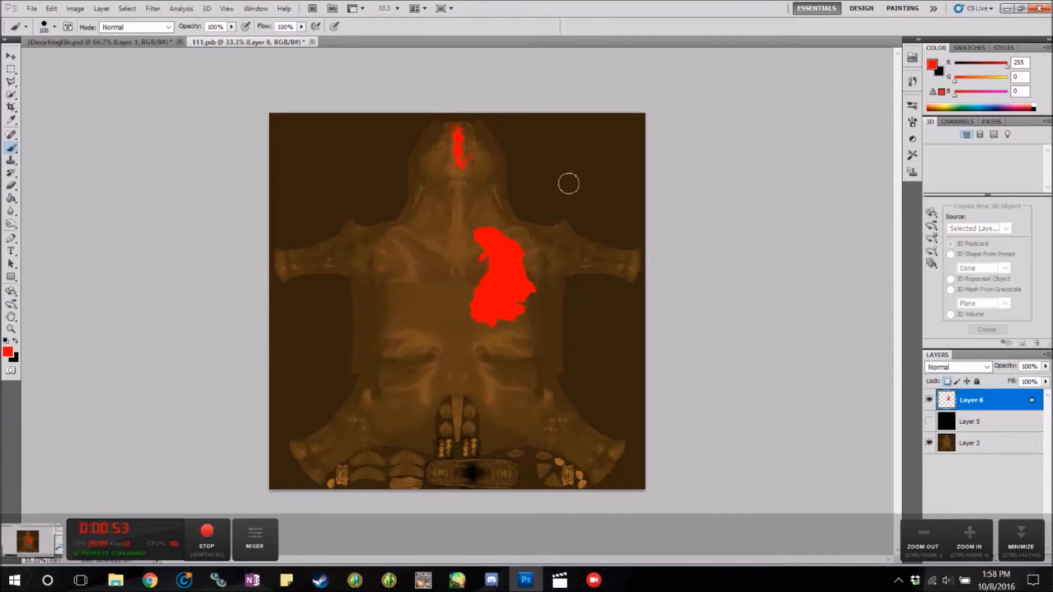
# Set the foreground colour to pure yellow, hex ffff00
pyautogui.click(7, 354)
pyautogui.click(545, 274)
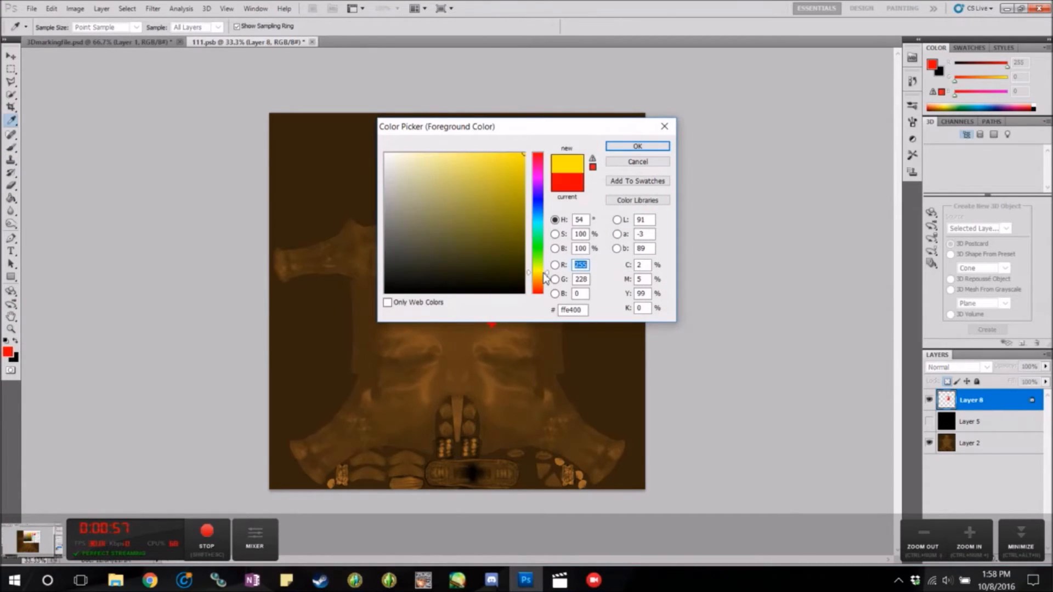
pyautogui.moveTo(575, 311); pyautogui.dragTo(570, 311)
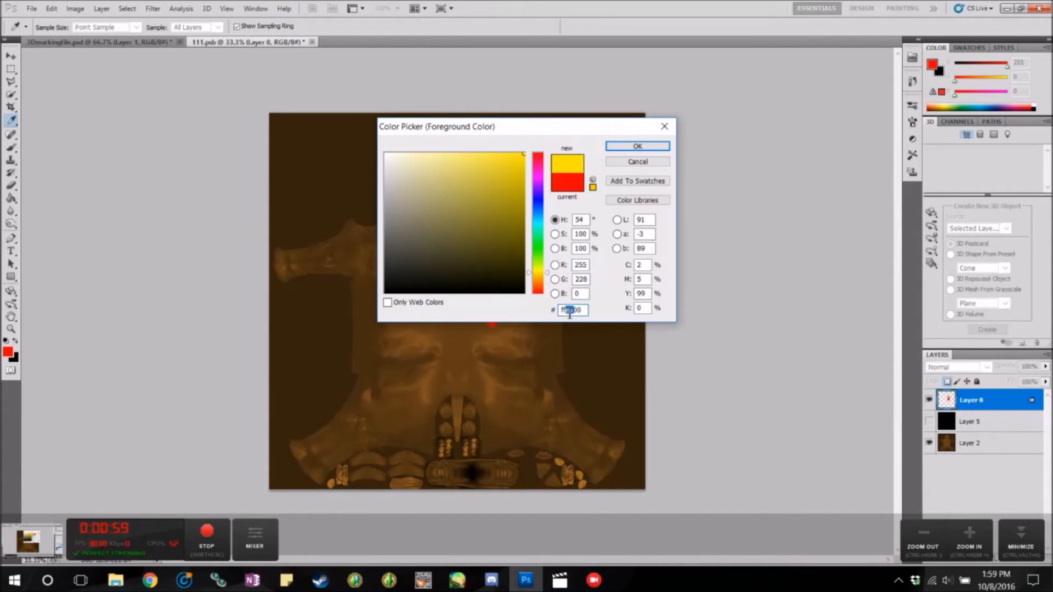
pyautogui.write('ff')
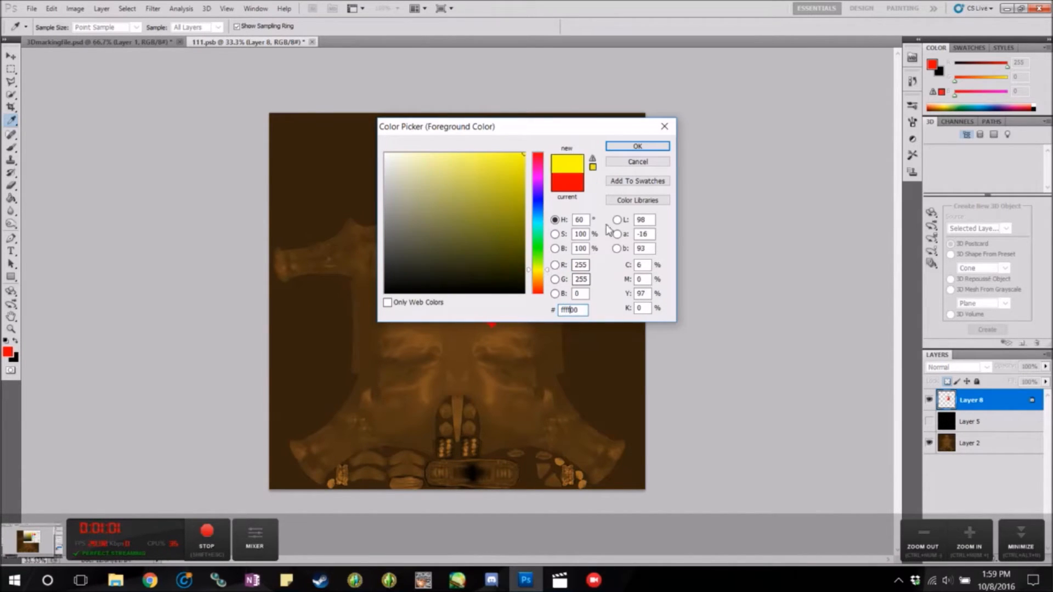
pyautogui.click(637, 147)
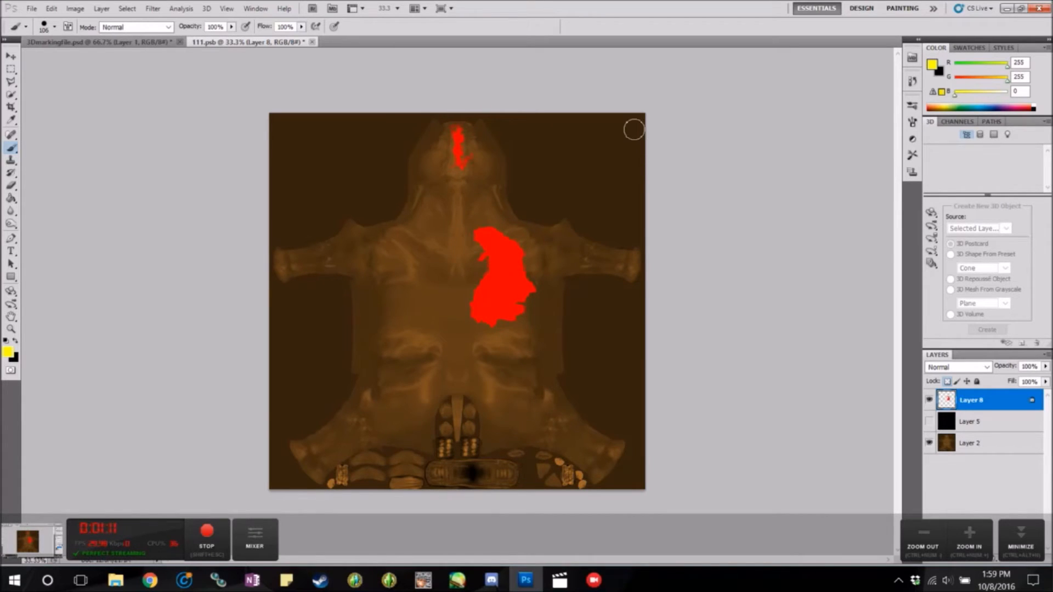
# Choose the soft 106 px brush, dab yellow on the nose end of the red blaze and view it on the 3D horse
pyautogui.click(54, 26)
pyautogui.click(57, 115)
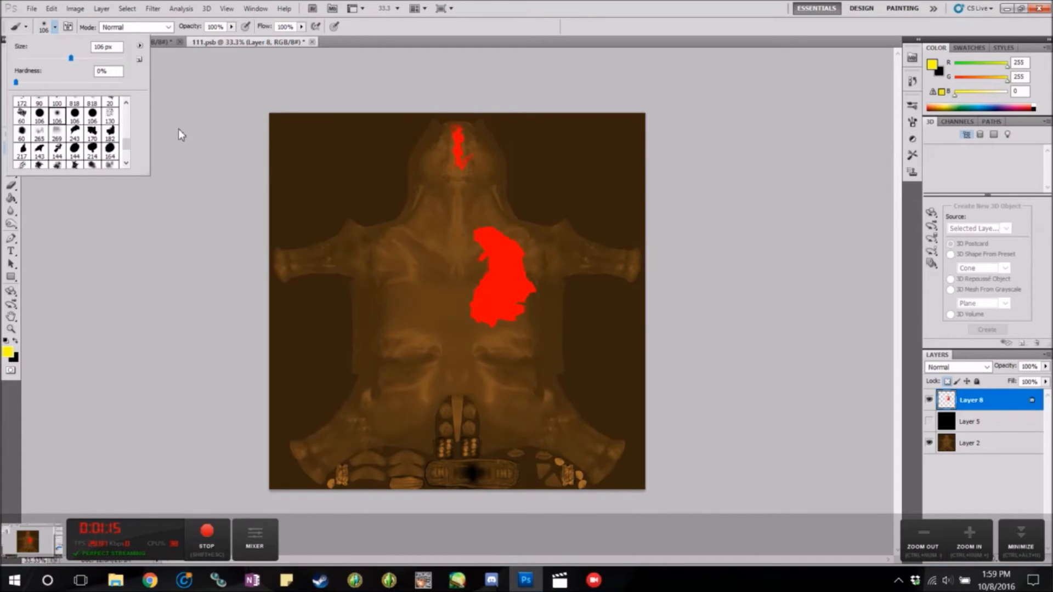
pyautogui.click(484, 124)
pyautogui.click(458, 130)
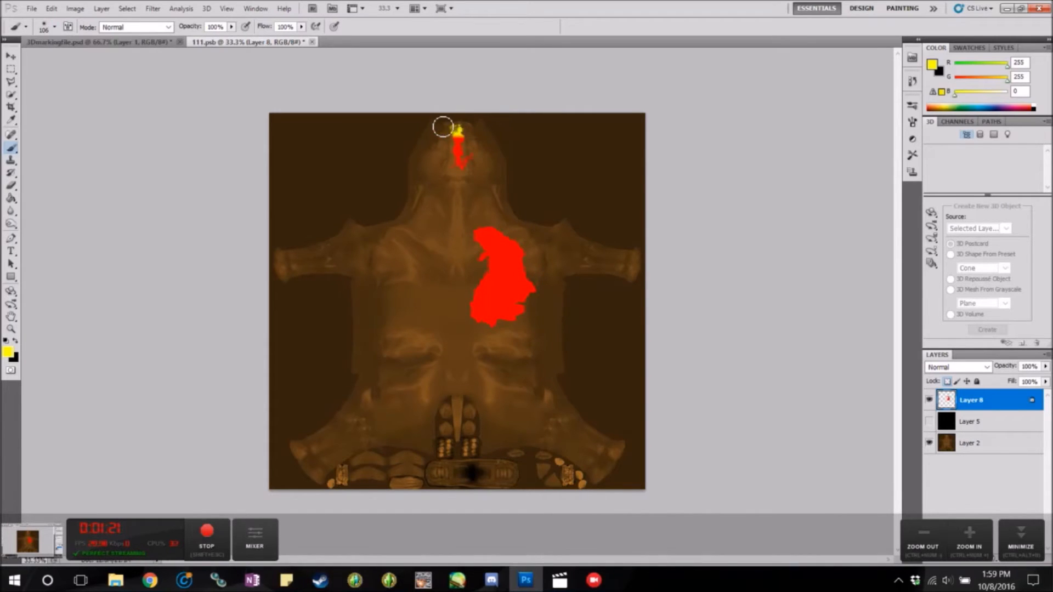
pyautogui.click(151, 42)
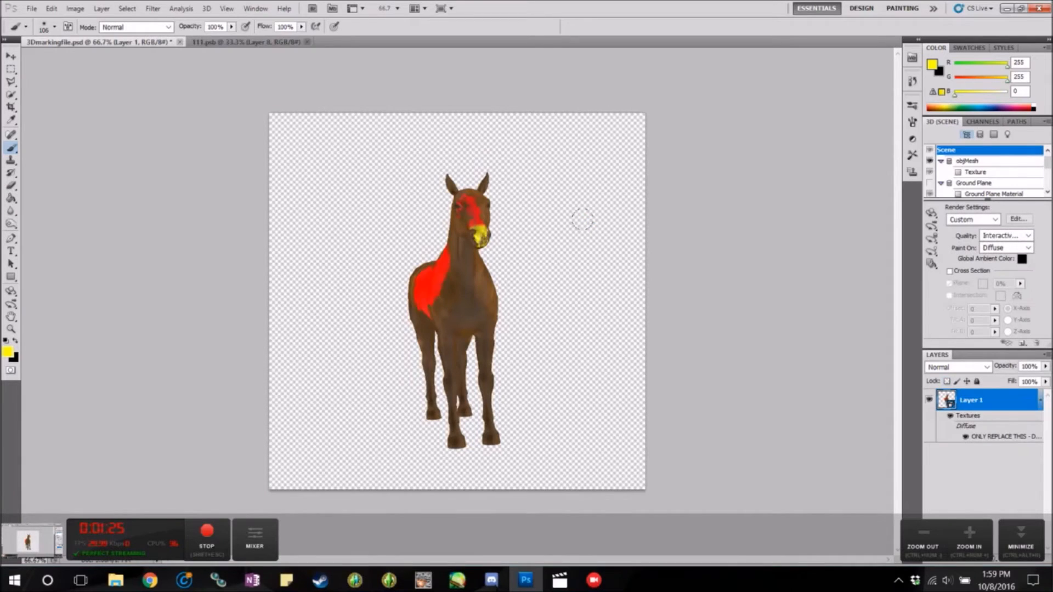
# Undo the yellow dab, place a smaller one at the tip of the blaze and check it on the 3D horse
pyautogui.click(247, 41)
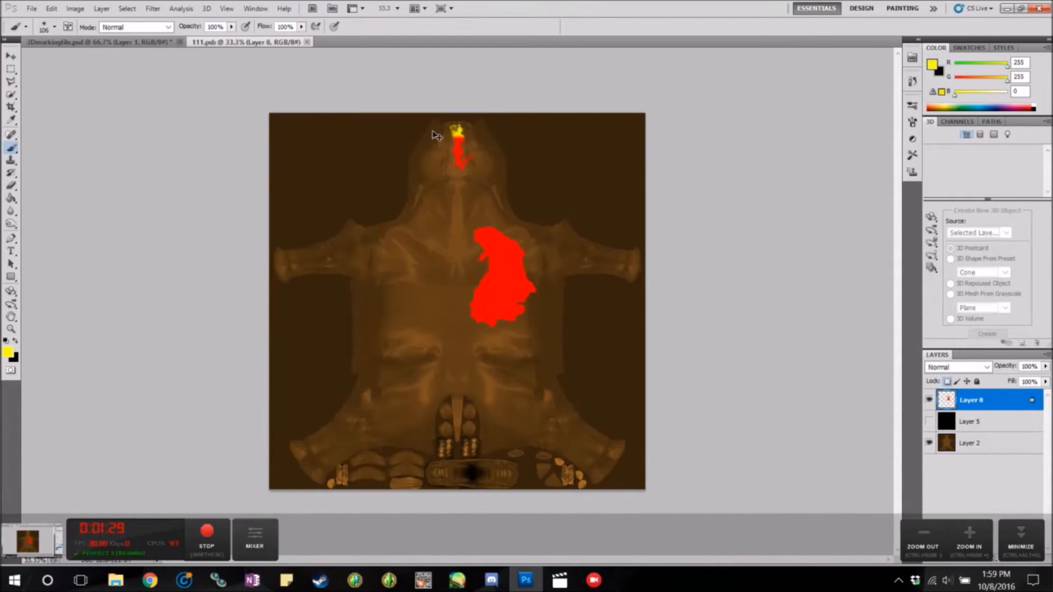
pyautogui.hotkey('ctrl', 'z')
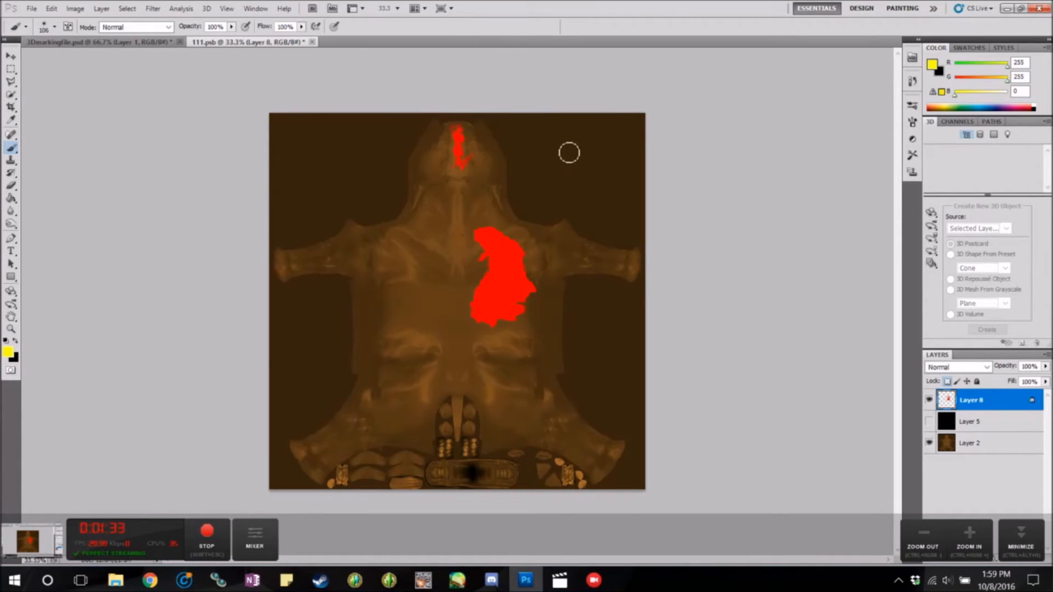
pyautogui.click(456, 128)
pyautogui.click(138, 42)
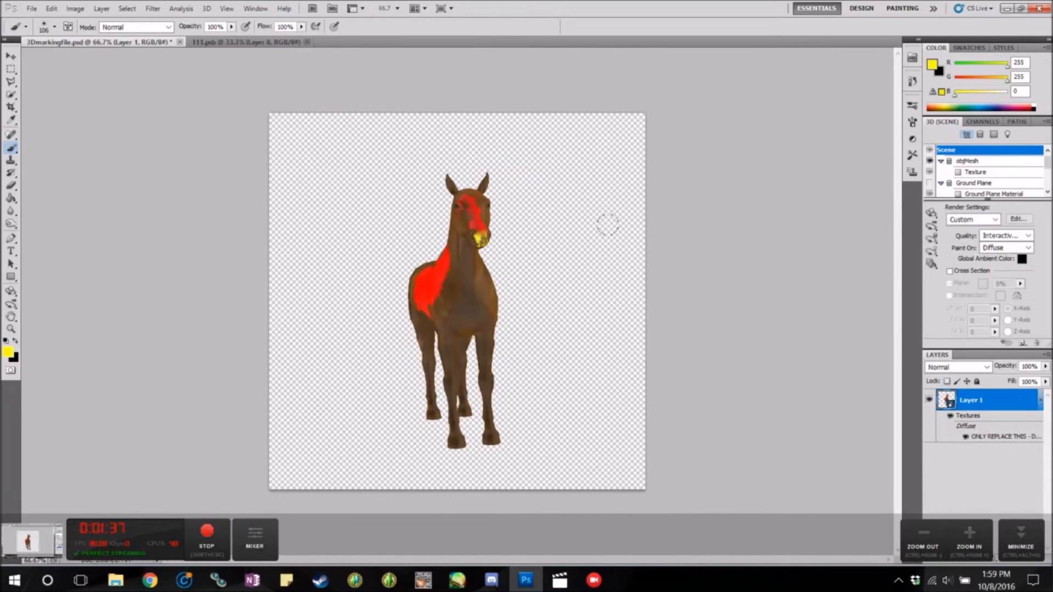
pyautogui.click(242, 42)
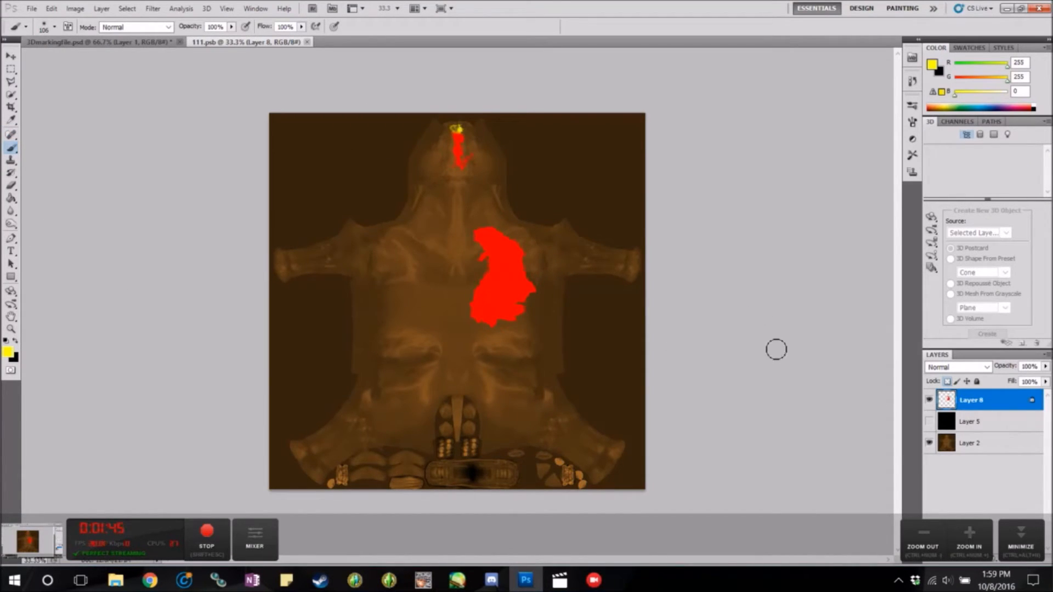
# Show the black Layer 5 behind the markings and begin saving a copy in the Sims 3 CC Maker folder in Documents
pyautogui.click(929, 421)
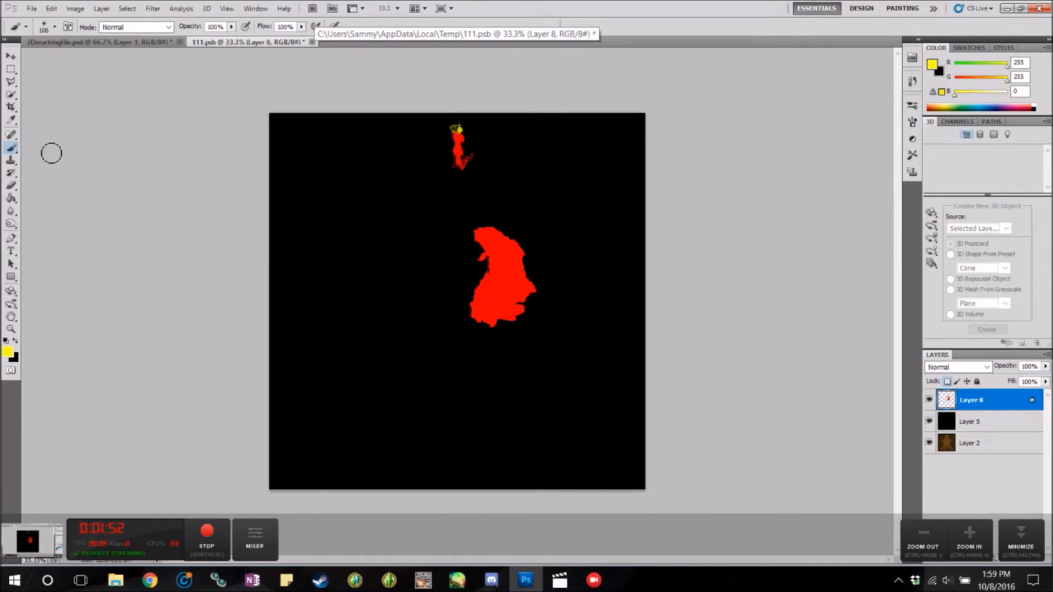
pyautogui.click(31, 10)
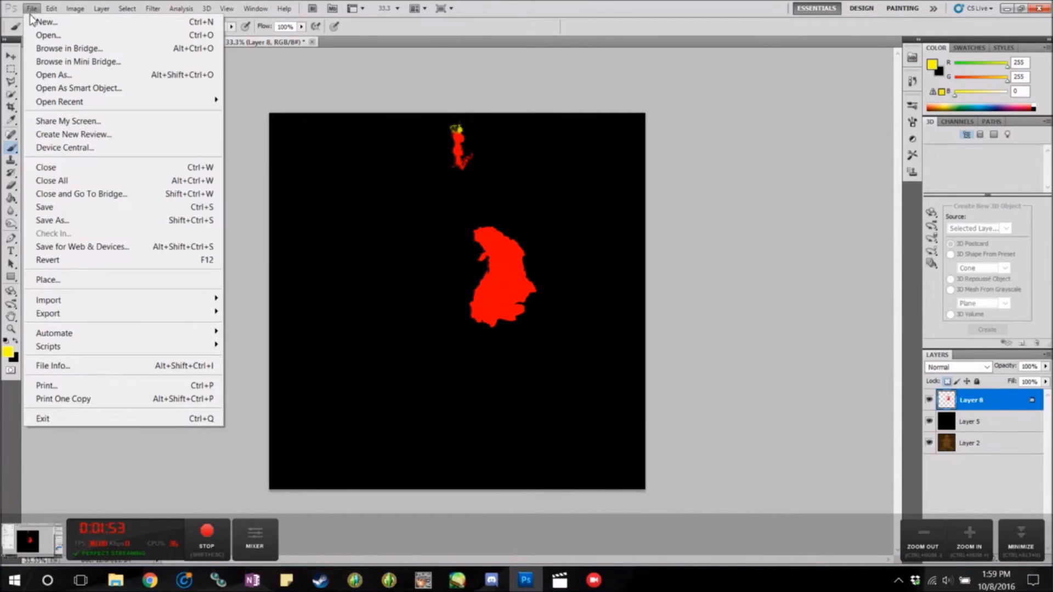
pyautogui.click(77, 222)
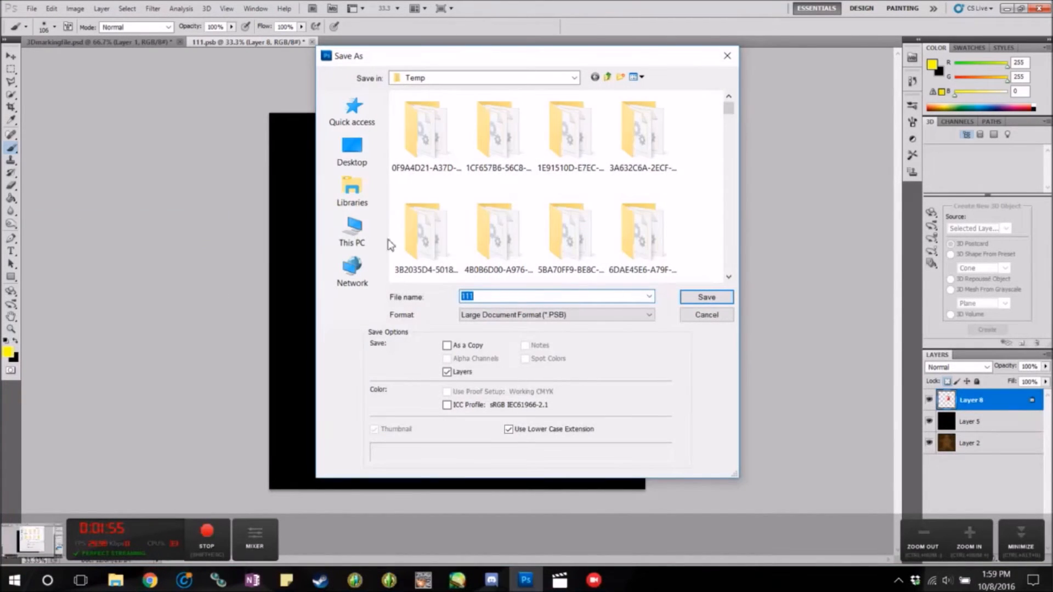
pyautogui.click(360, 205)
pyautogui.doubleClick(626, 108)
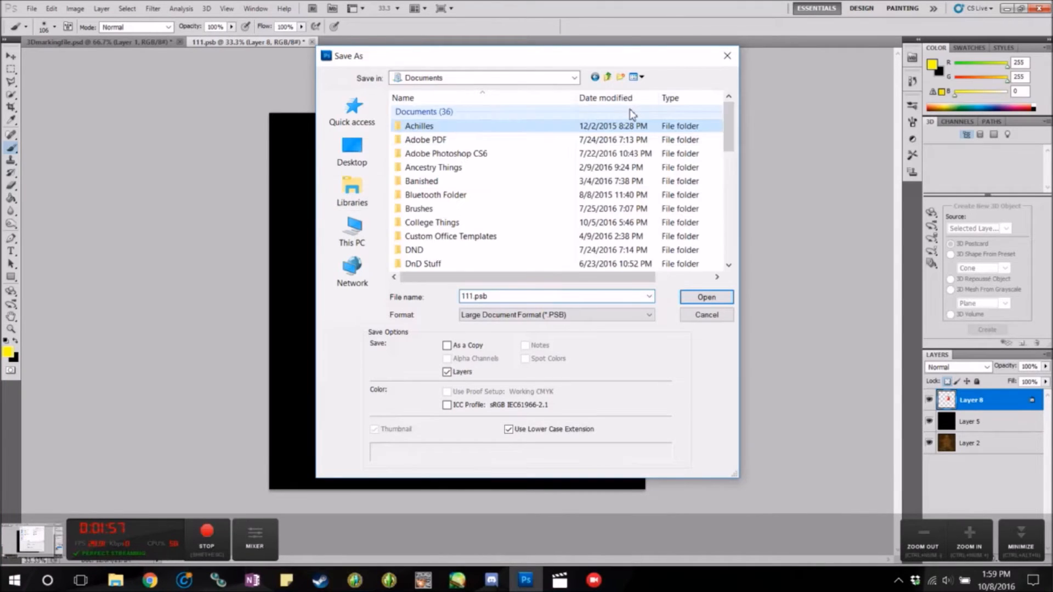
pyautogui.scroll(-7, 463, 196)
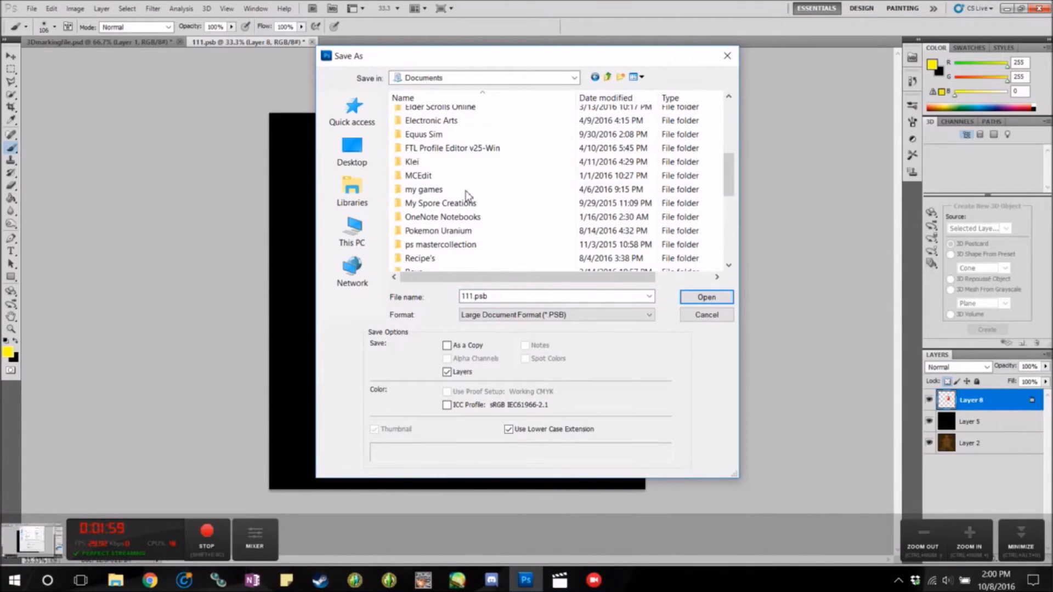
pyautogui.doubleClick(476, 196)
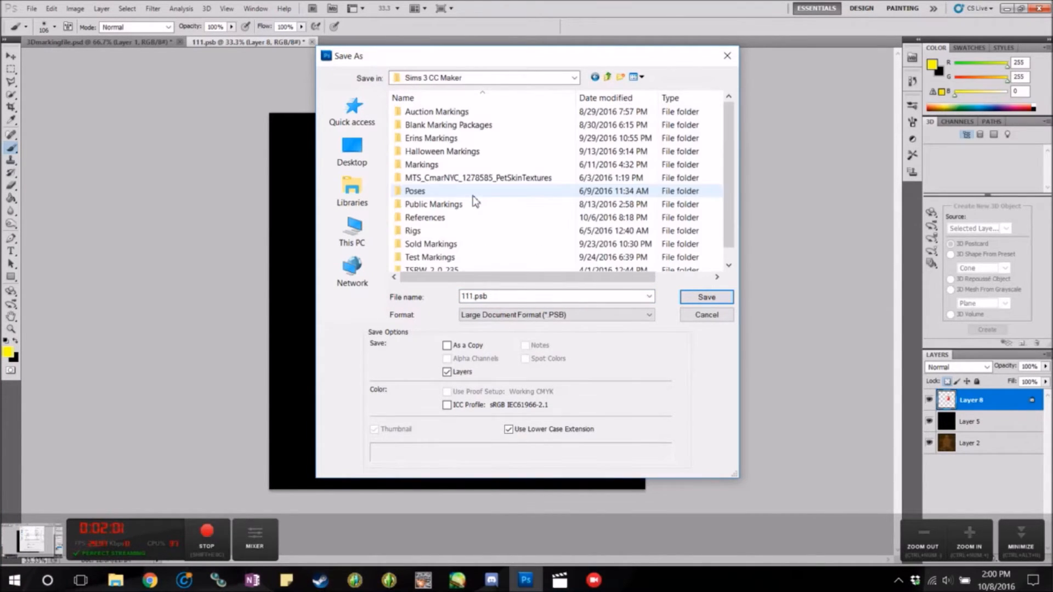
pyautogui.scroll(-1, 531, 165)
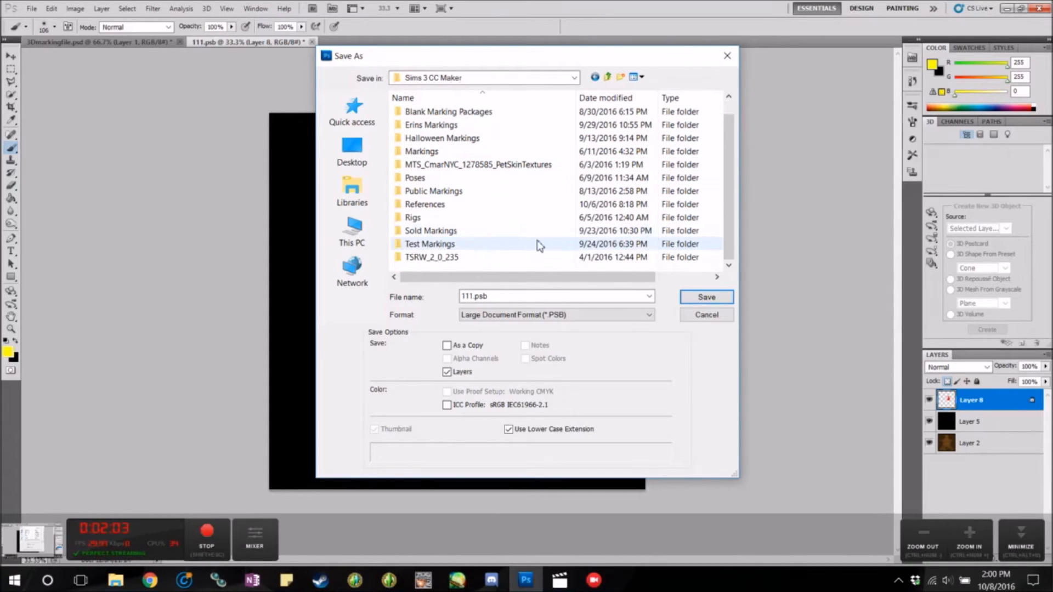
# Set the save format to D3D/DDS and save the texture under the name "tutorial marking"
pyautogui.click(535, 313)
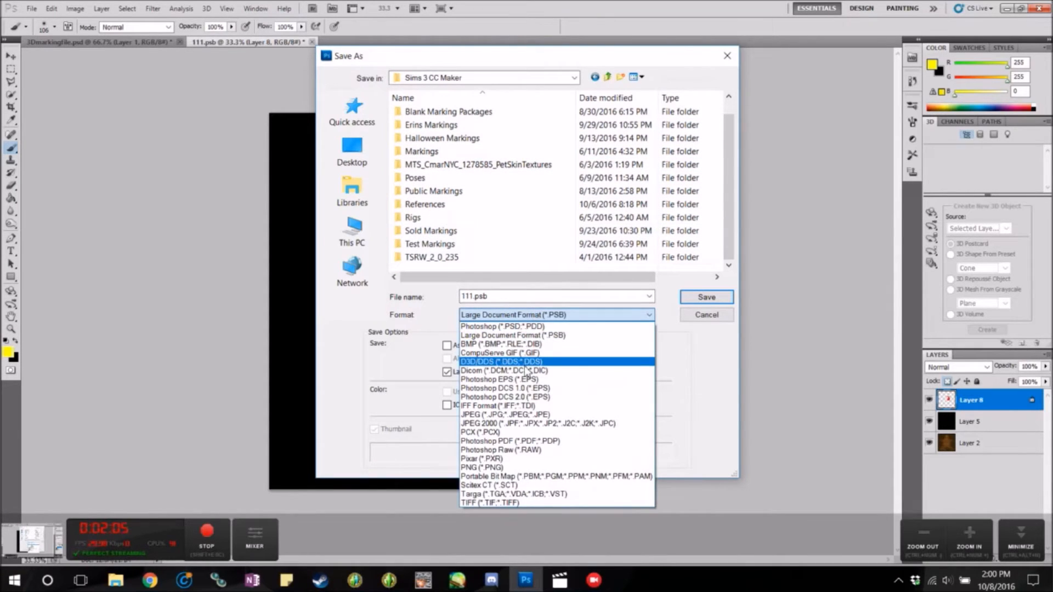
pyautogui.click(482, 362)
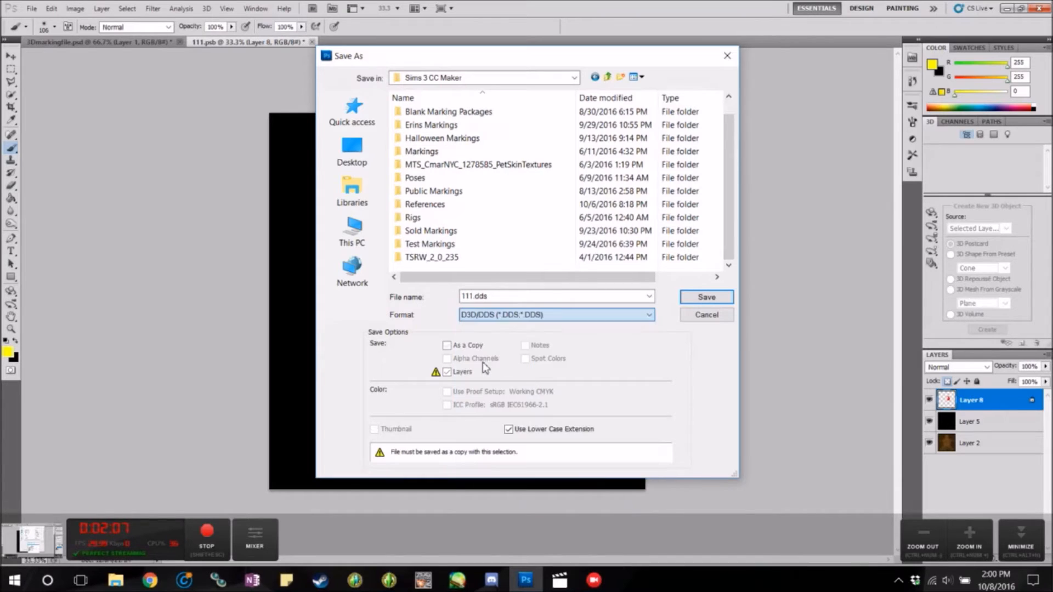
pyautogui.scroll(-6, 485, 263)
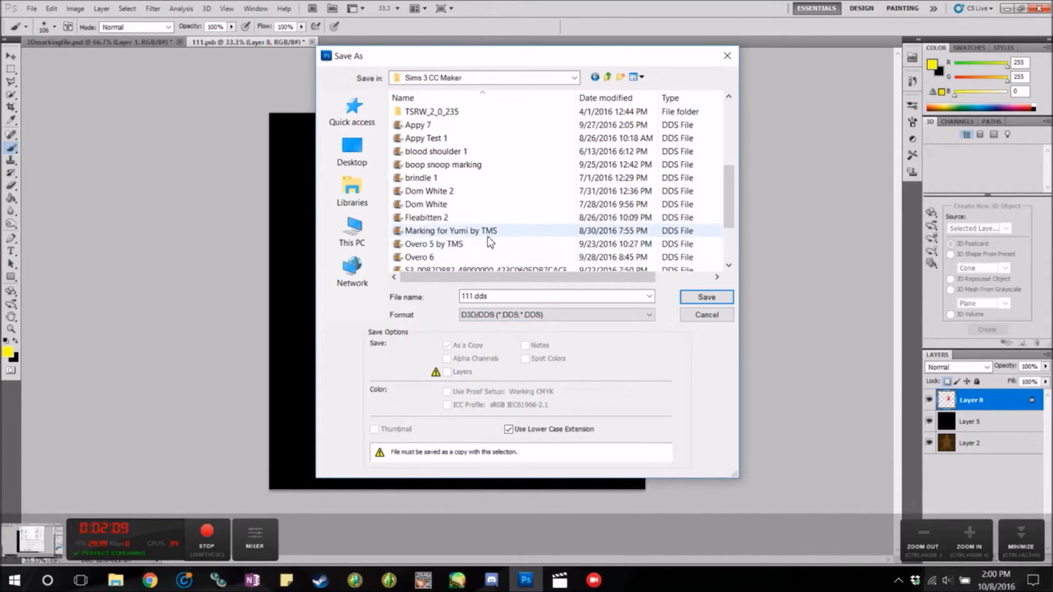
pyautogui.doubleClick(500, 296)
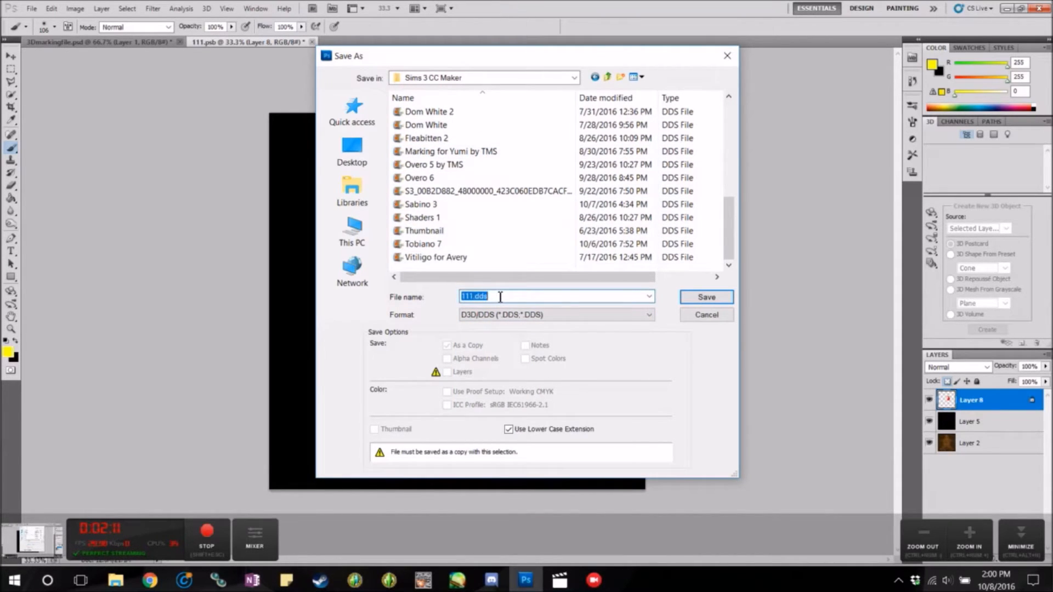
pyautogui.write('tutorial marking')
pyautogui.click(695, 300)
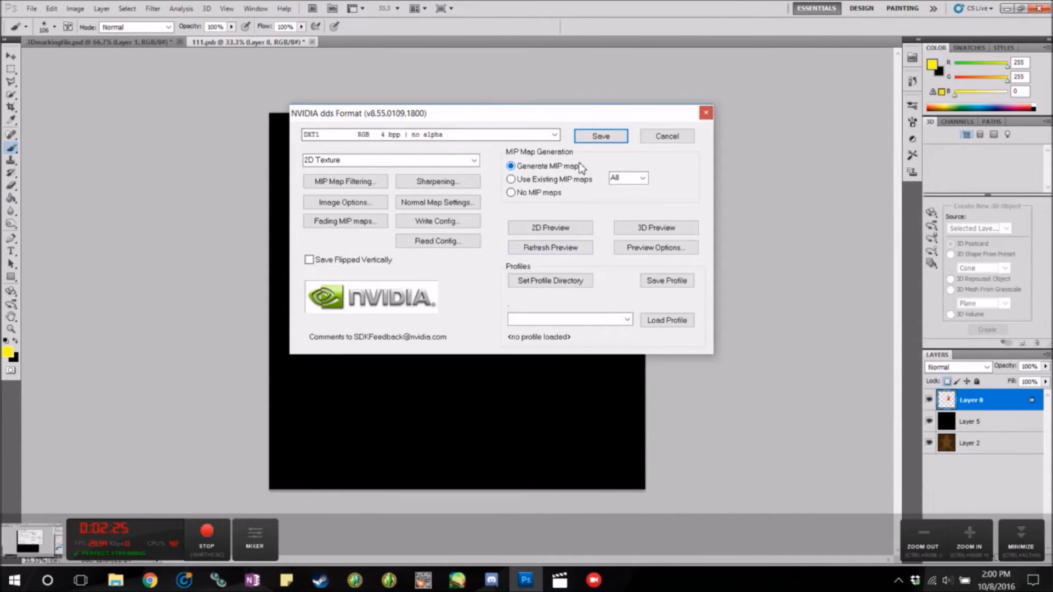
# Export the DDS as DXT1 RGB 4 bpp no alpha with generated MIP maps and check the black-based texture on the 3D horse
pyautogui.click(554, 136)
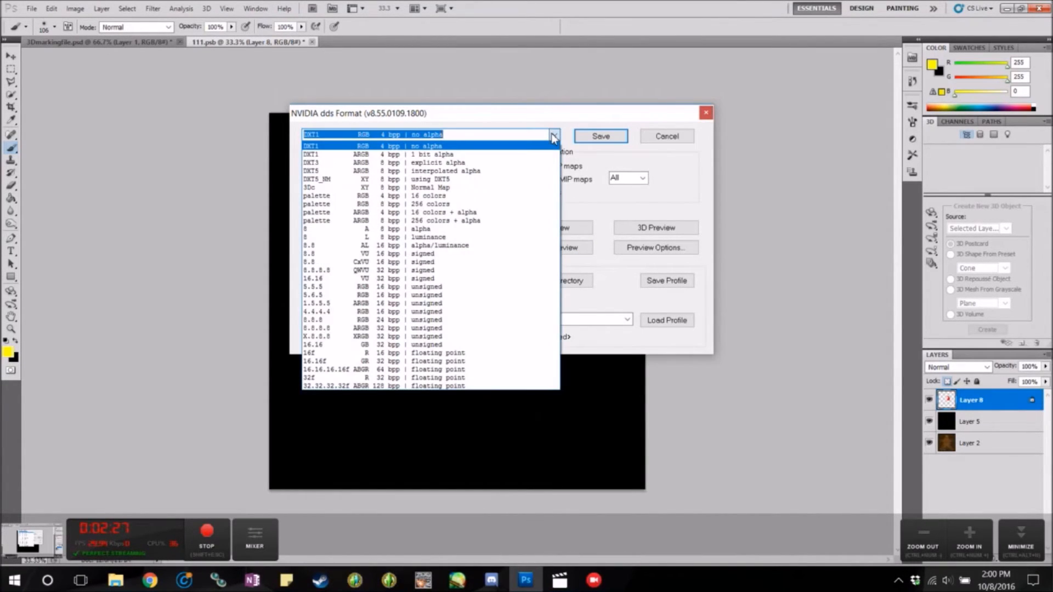
pyautogui.click(554, 136)
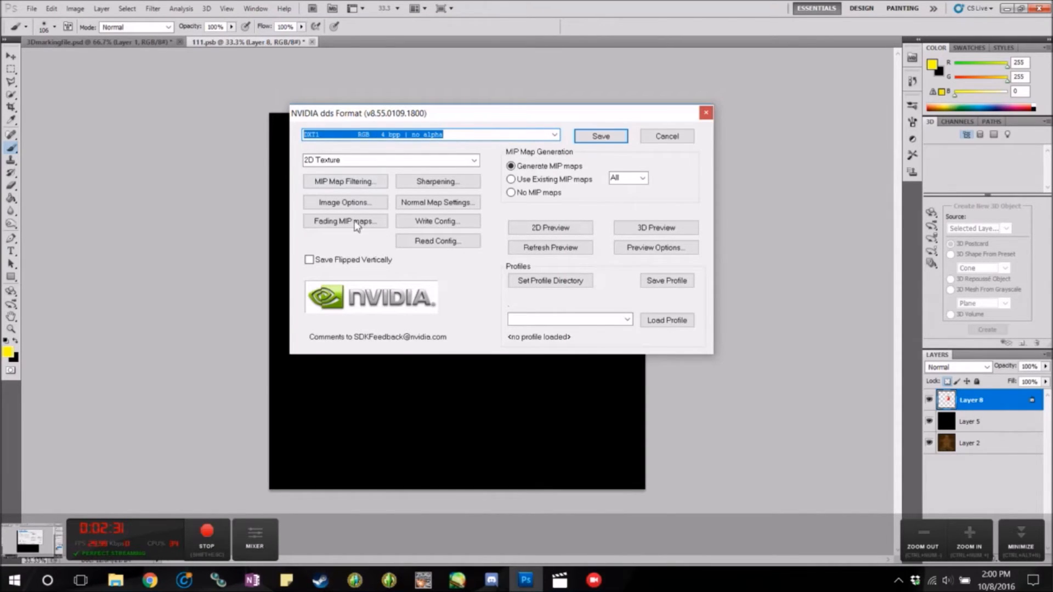
pyautogui.click(614, 139)
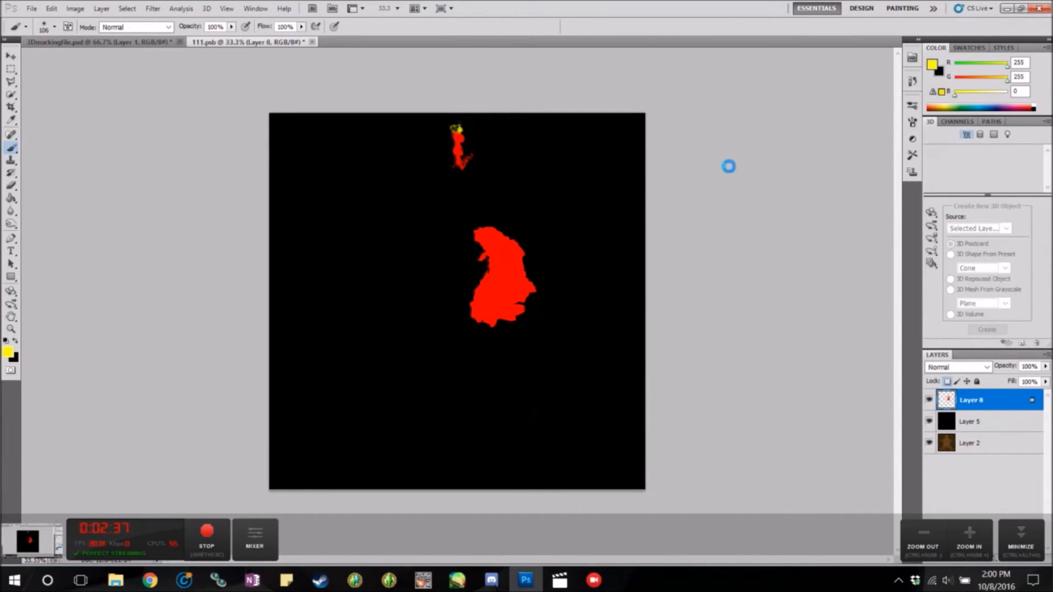
pyautogui.click(139, 39)
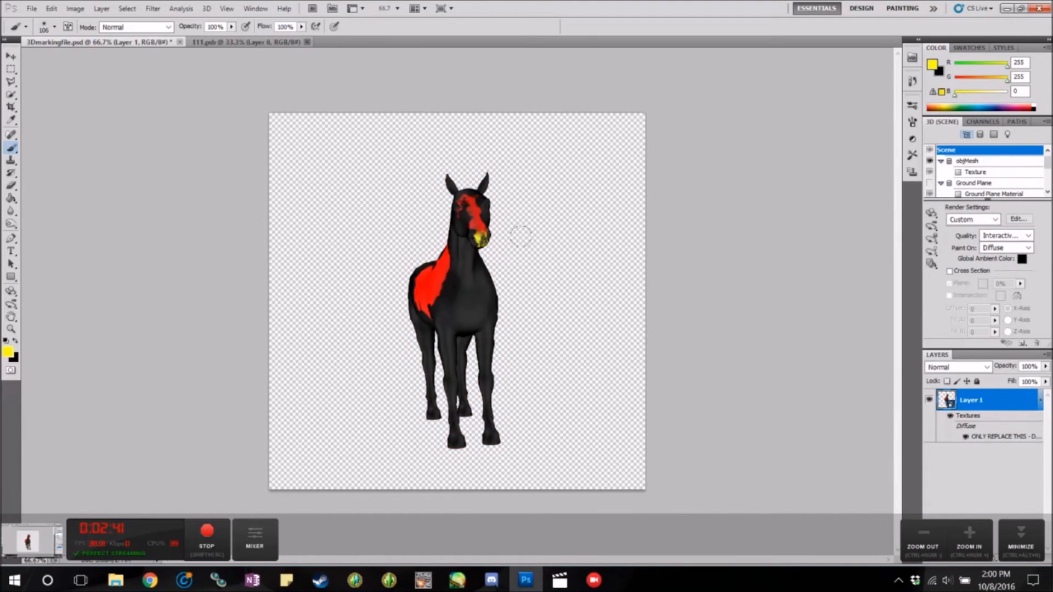
pyautogui.click(294, 42)
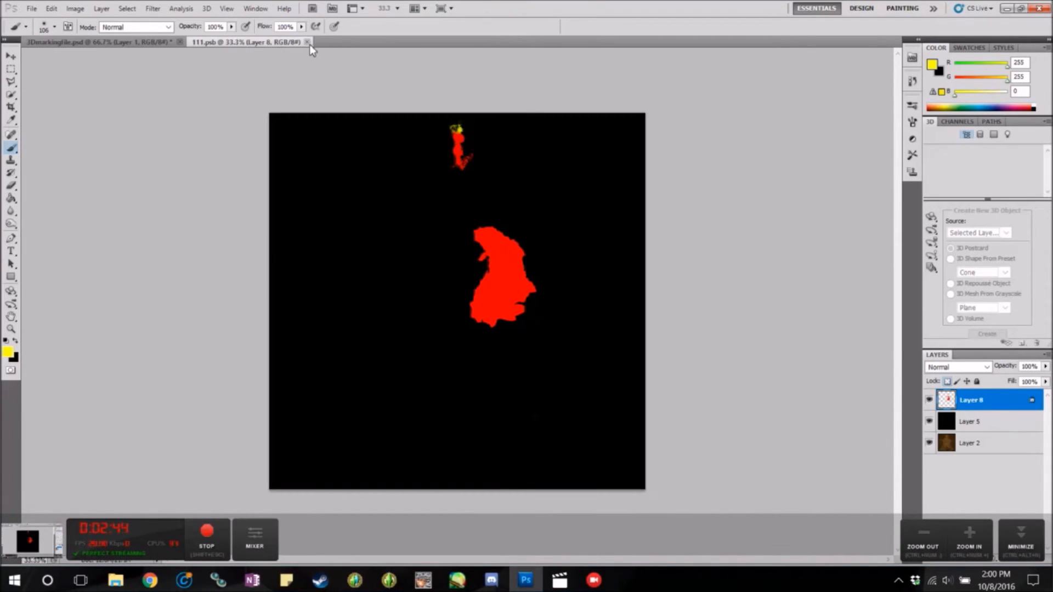
# Close the 111.psb texture and open the Overo 6 PNG thumbnail from the Sims 3 CC Maker folder in Photoshop
pyautogui.click(307, 42)
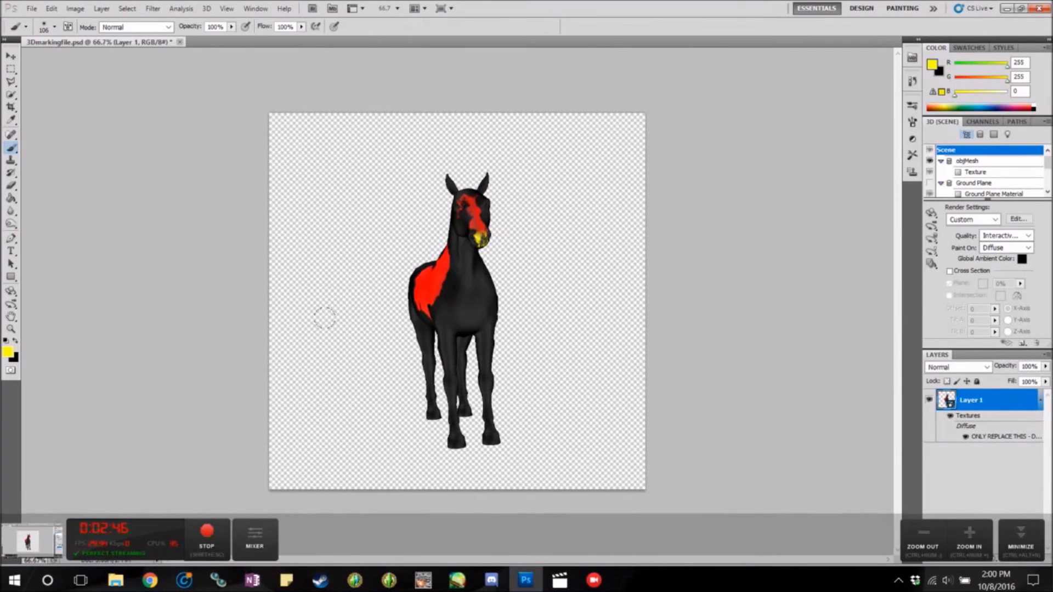
pyautogui.click(120, 586)
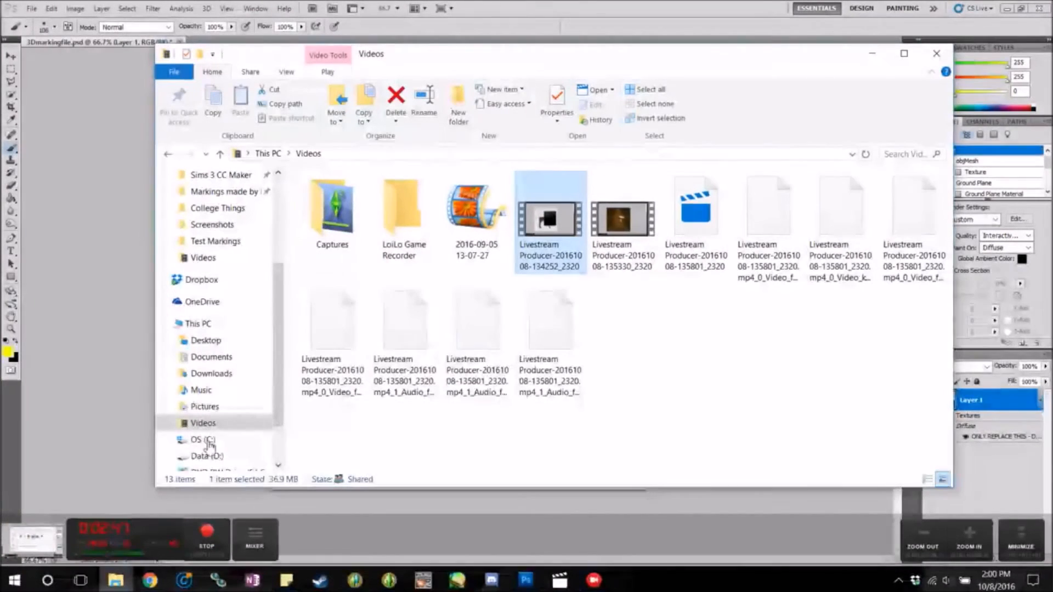
pyautogui.scroll(2, 217, 250)
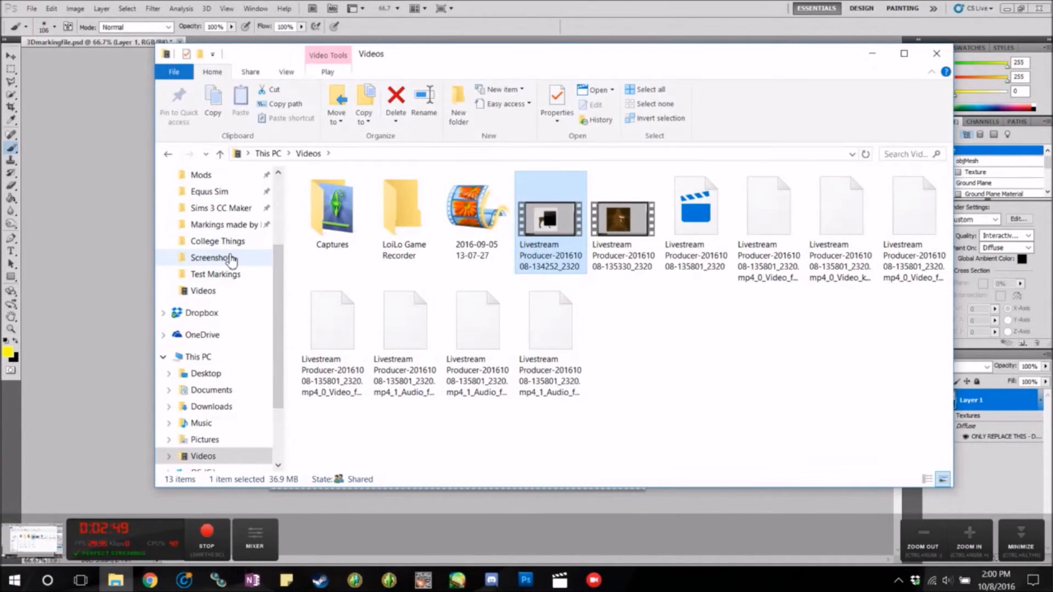
pyautogui.click(232, 225)
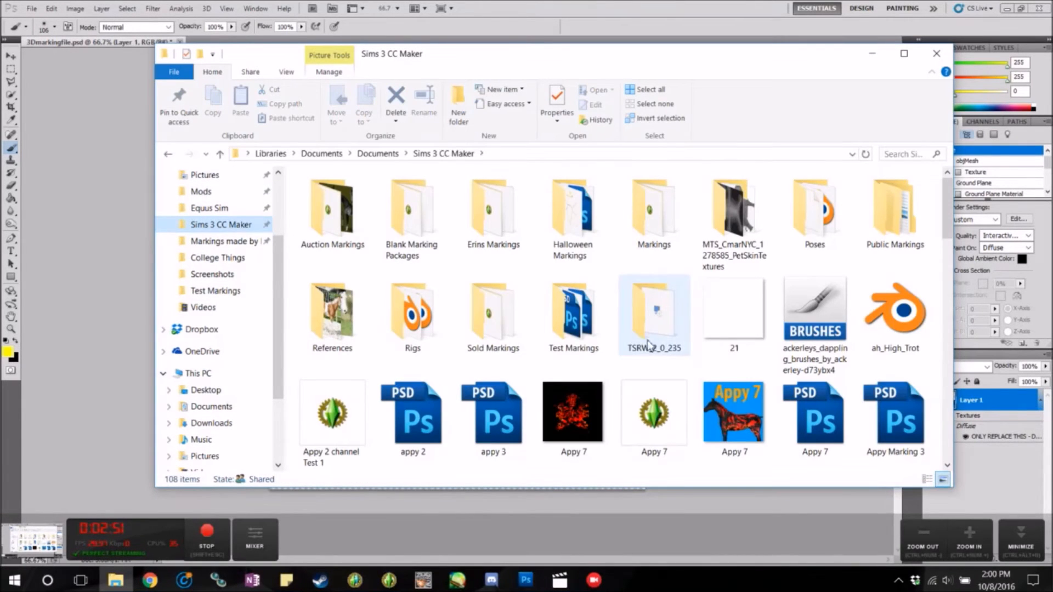
pyautogui.scroll(-2, 673, 299)
pyautogui.scroll(-10, 673, 299)
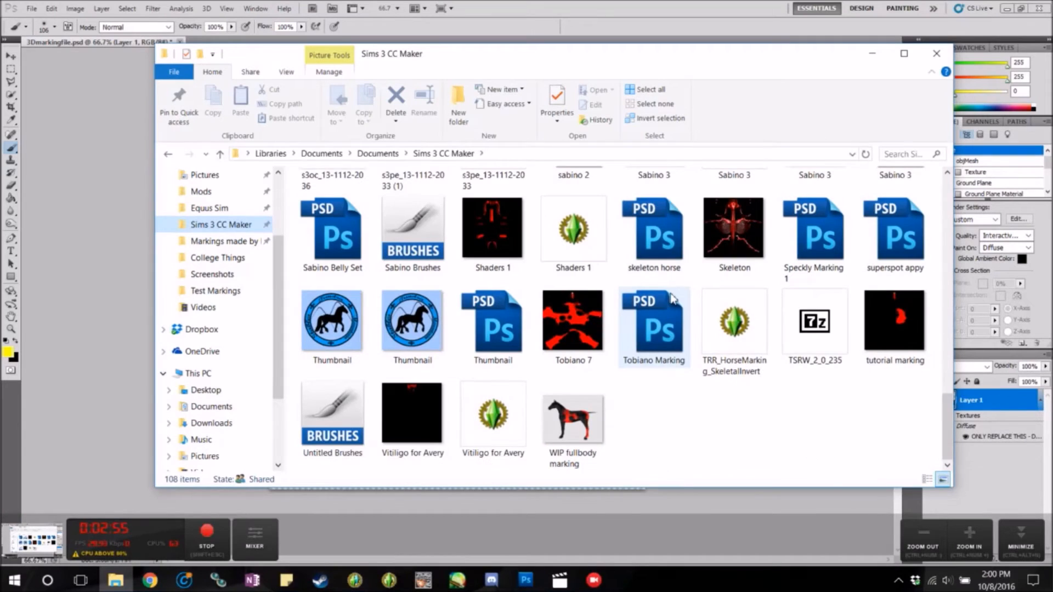
pyautogui.scroll(5, 739, 405)
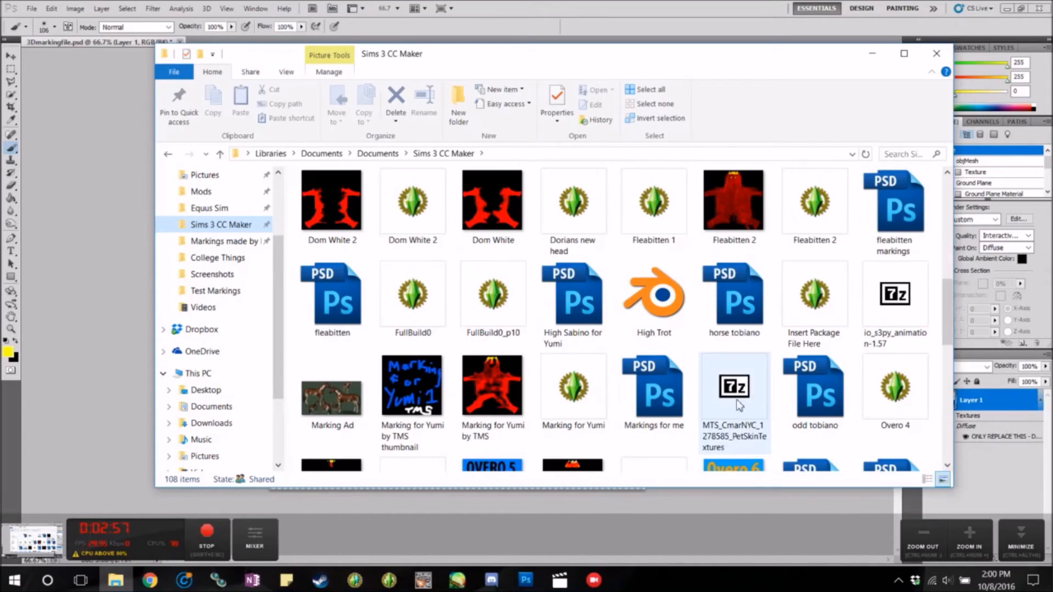
pyautogui.scroll(-2, 740, 404)
pyautogui.moveTo(735, 312); pyautogui.dragTo(213, 42)
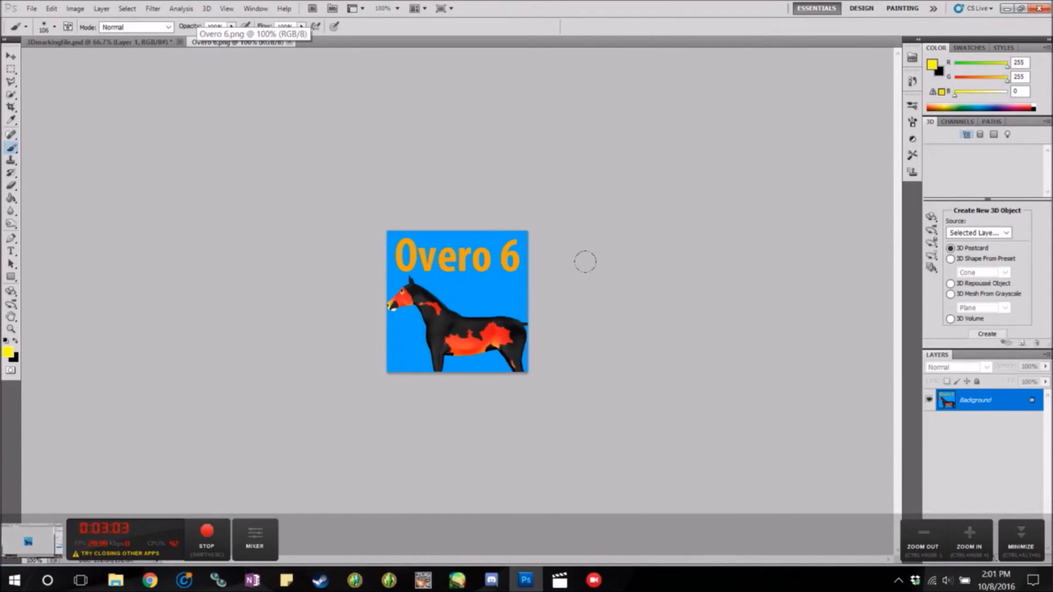
# Erase the whole Overo 6 thumbnail to a solid black background with the Eraser tool
pyautogui.click(11, 173)
pyautogui.click(11, 186)
pyautogui.click(434, 248)
pyautogui.moveTo(341, 225)
pyautogui.mouseDown()
pyautogui.moveTo(607, 254)
pyautogui.moveTo(519, 299)
pyautogui.moveTo(602, 377)
pyautogui.moveTo(384, 368)
pyautogui.mouseUp()
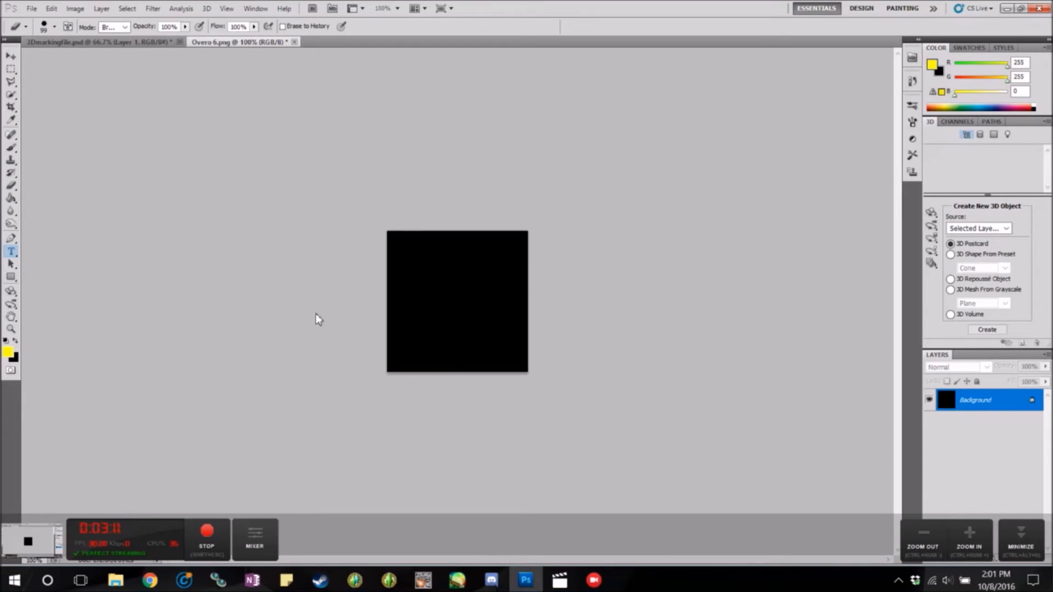
# Add the orange text "Tutorial Marking" on two lines over the black thumbnail, then select the Background layer
pyautogui.click(453, 273)
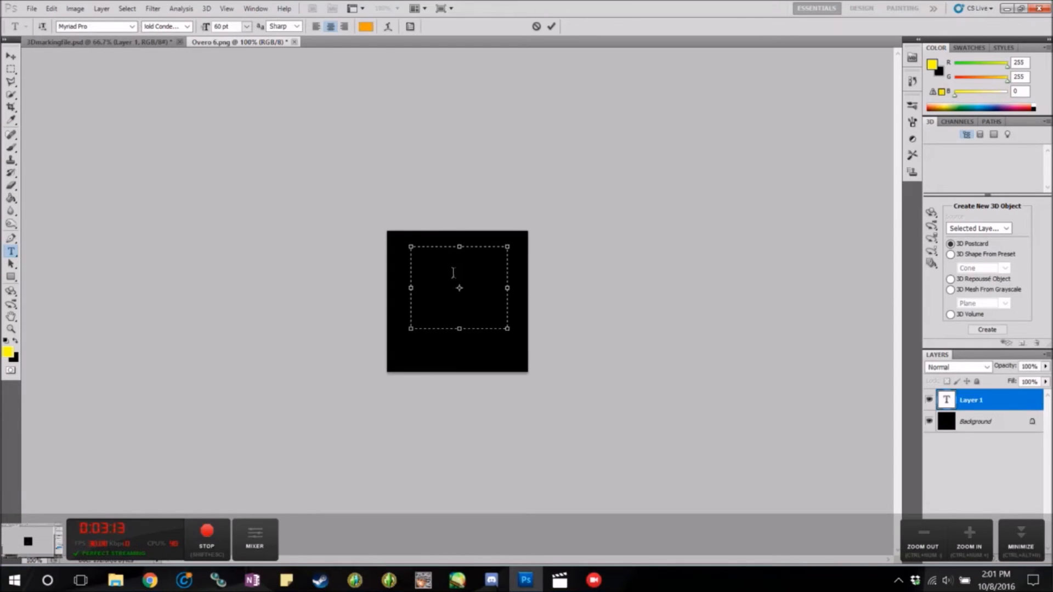
pyautogui.write('Tutorial ')
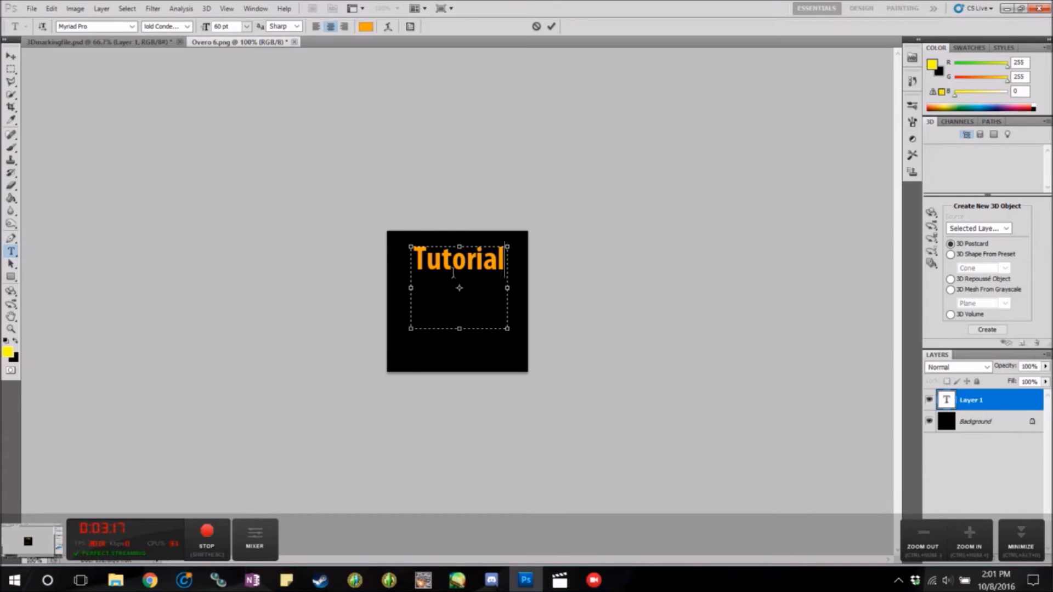
pyautogui.write('Marking')
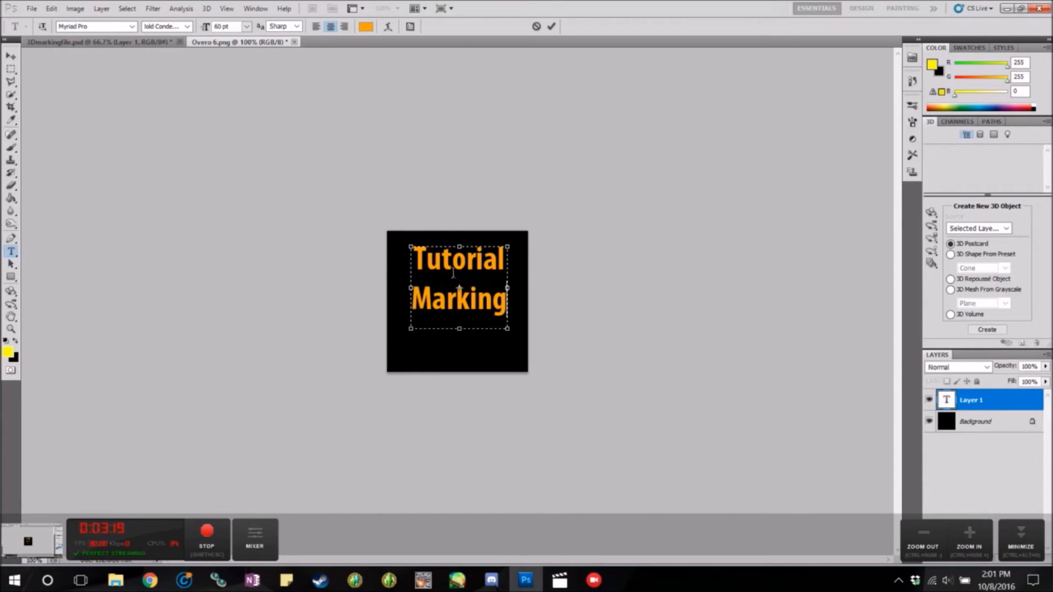
pyautogui.click(11, 57)
pyautogui.click(971, 422)
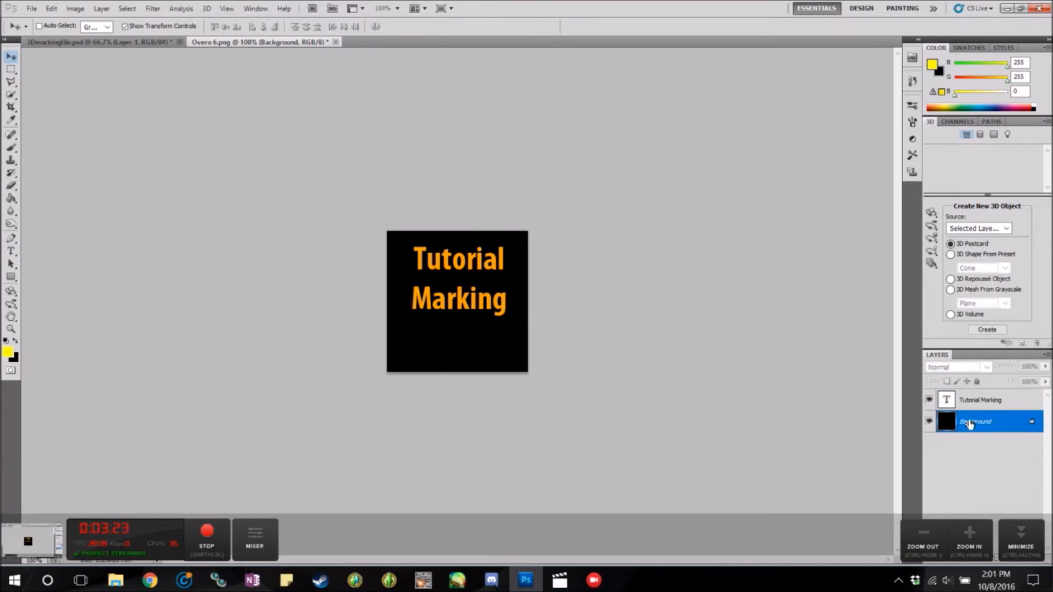
# Save the thumbnail in the Sims 3 CC Maker folder as an interlaced PNG named "tutorial marking"
pyautogui.click(32, 8)
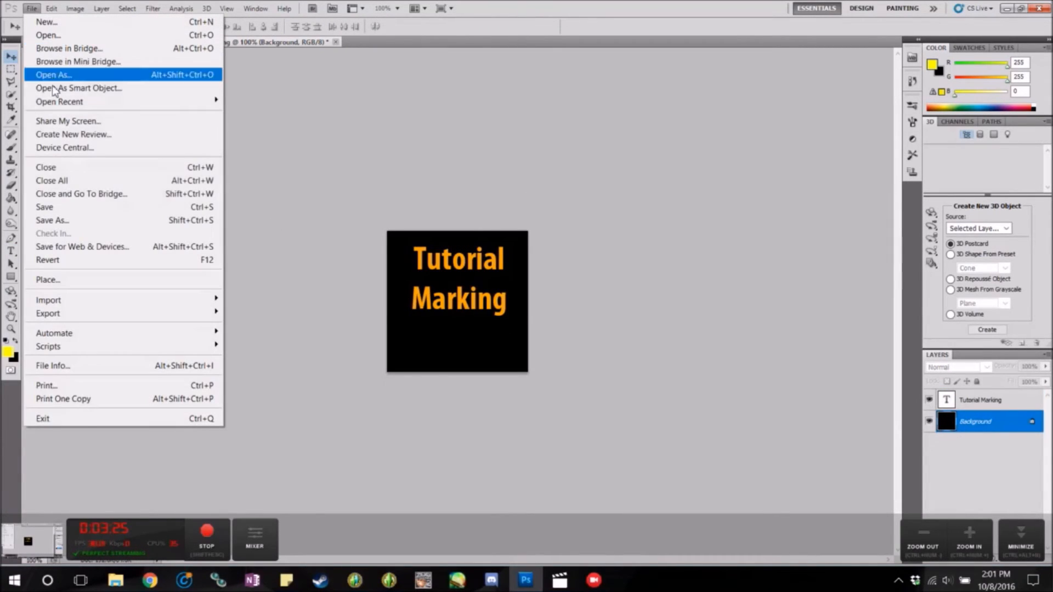
pyautogui.click(71, 214)
pyautogui.scroll(-10, 651, 233)
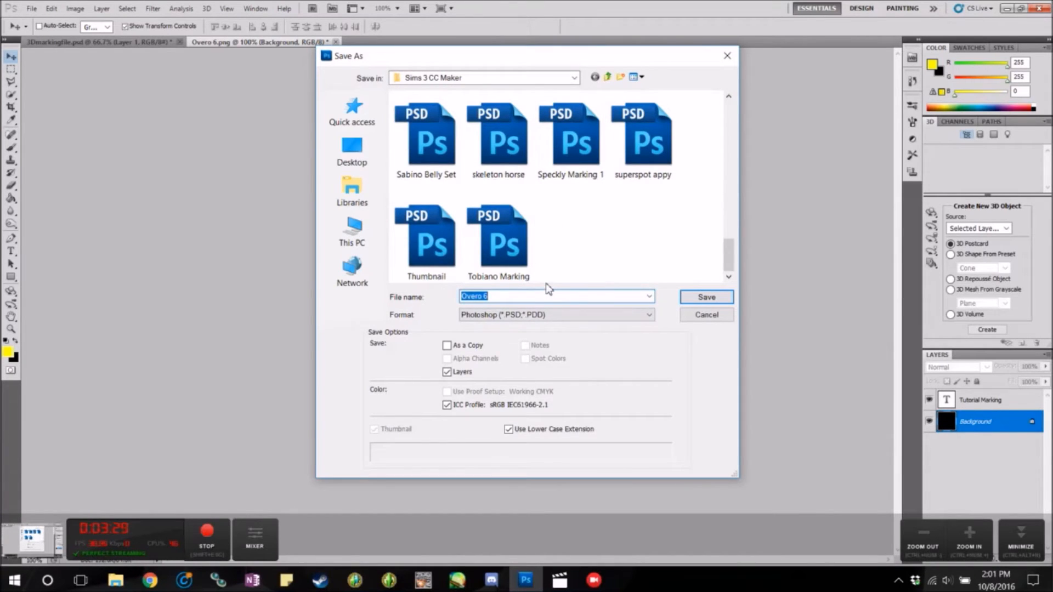
pyautogui.write('Tut')
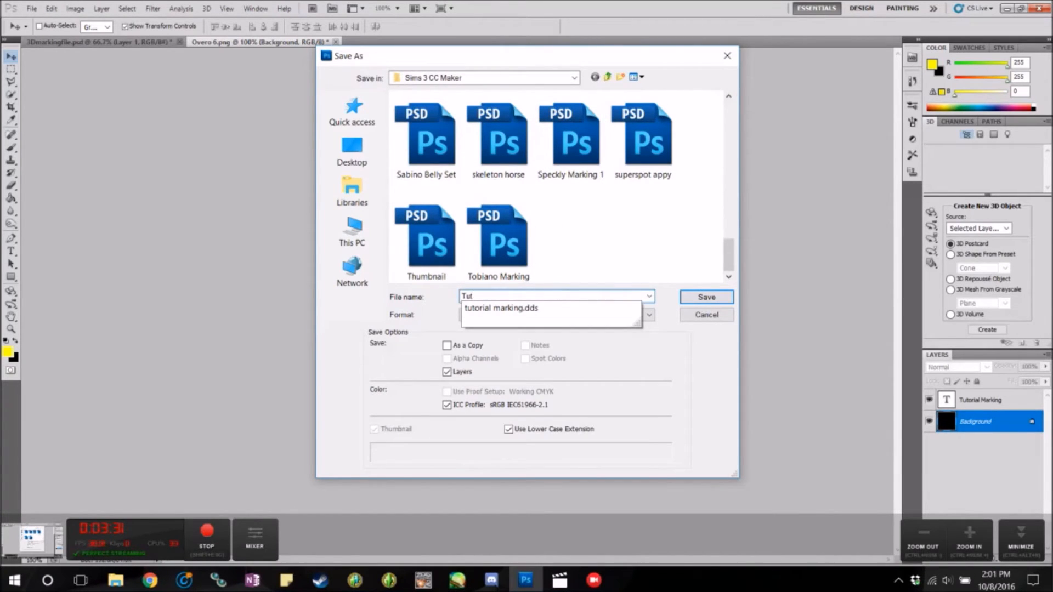
pyautogui.write('orial marking.d')
pyautogui.click(642, 317)
pyautogui.click(640, 317)
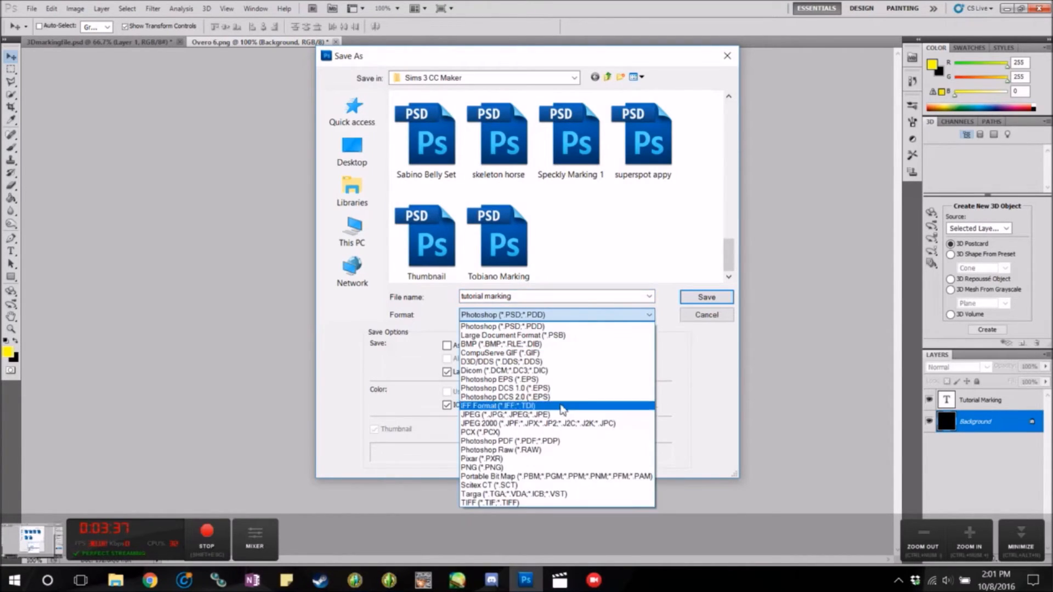
pyautogui.click(502, 468)
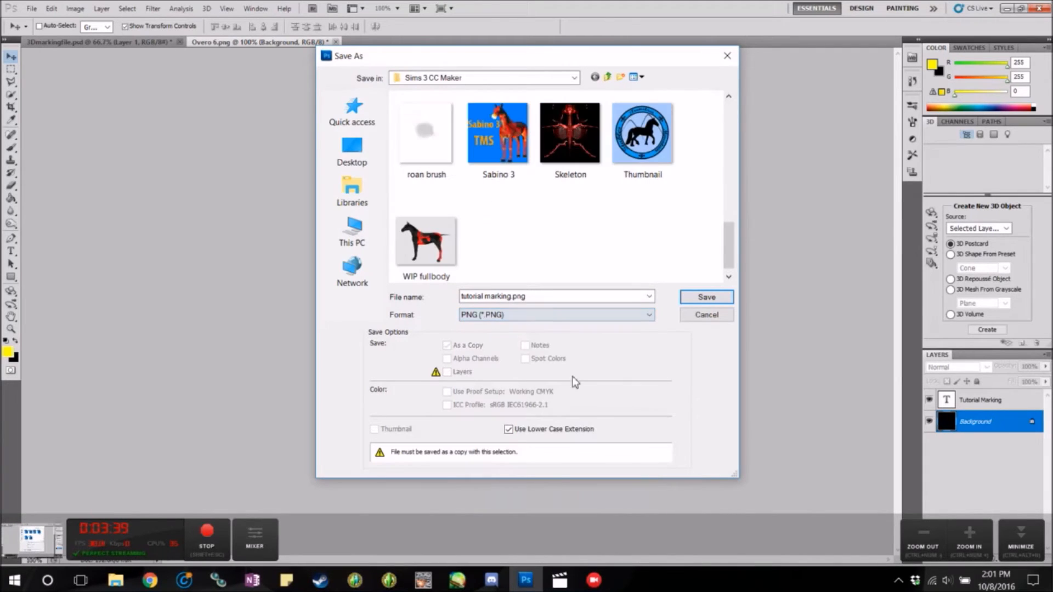
pyautogui.click(704, 300)
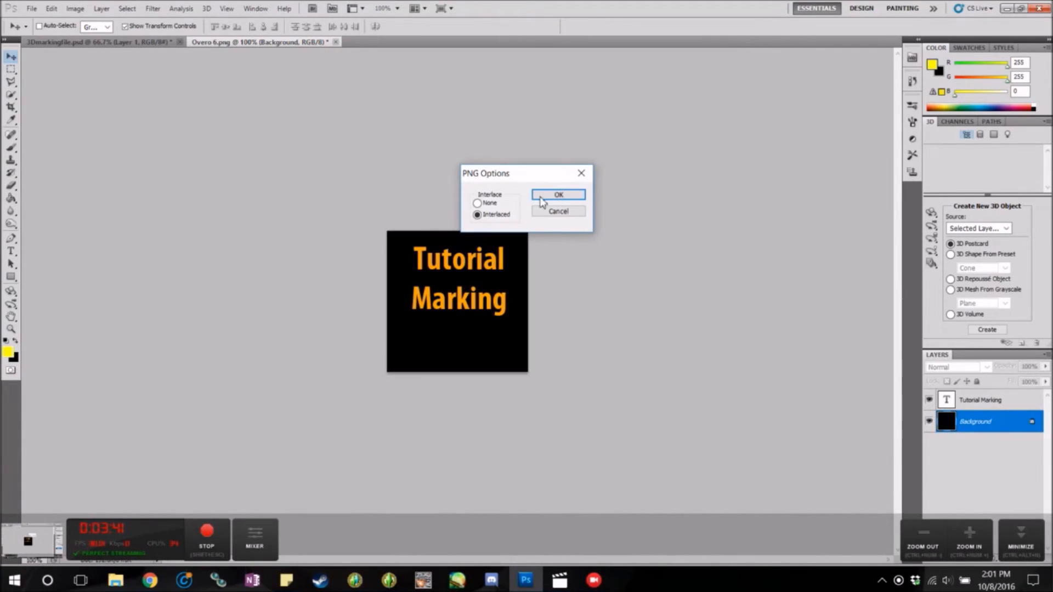
pyautogui.click(563, 196)
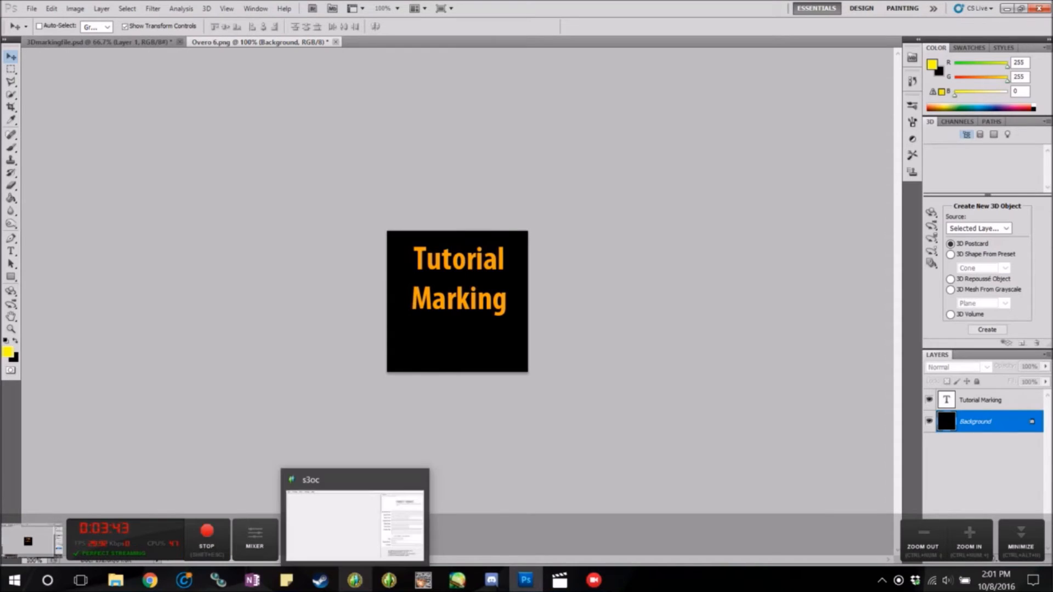
# Switch to File Explorer and open the Blank Marking Packages folder inside Sims 3 CC Maker
pyautogui.click(116, 580)
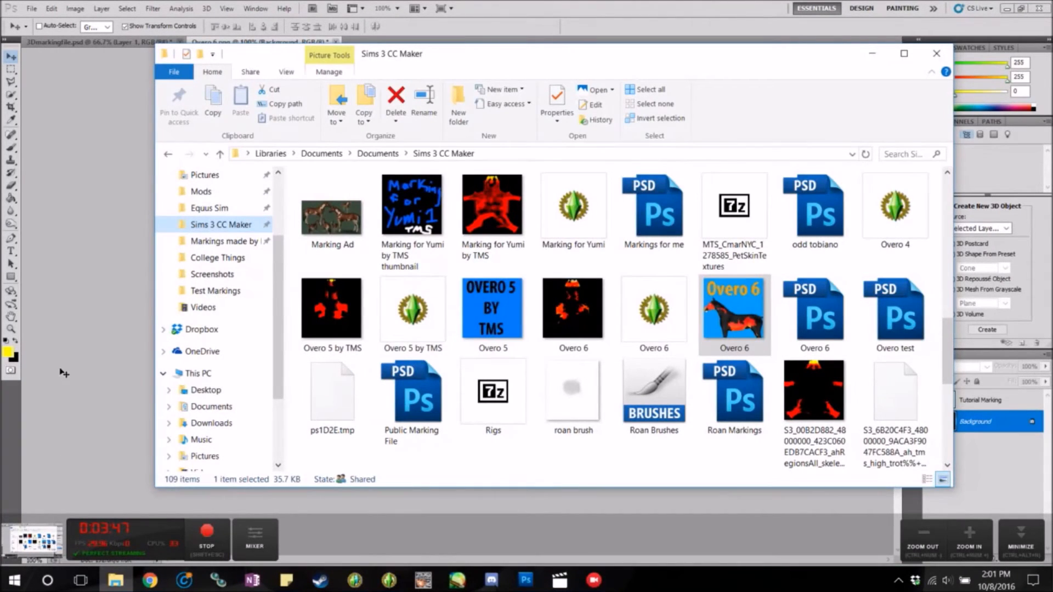
pyautogui.scroll(10, 469, 384)
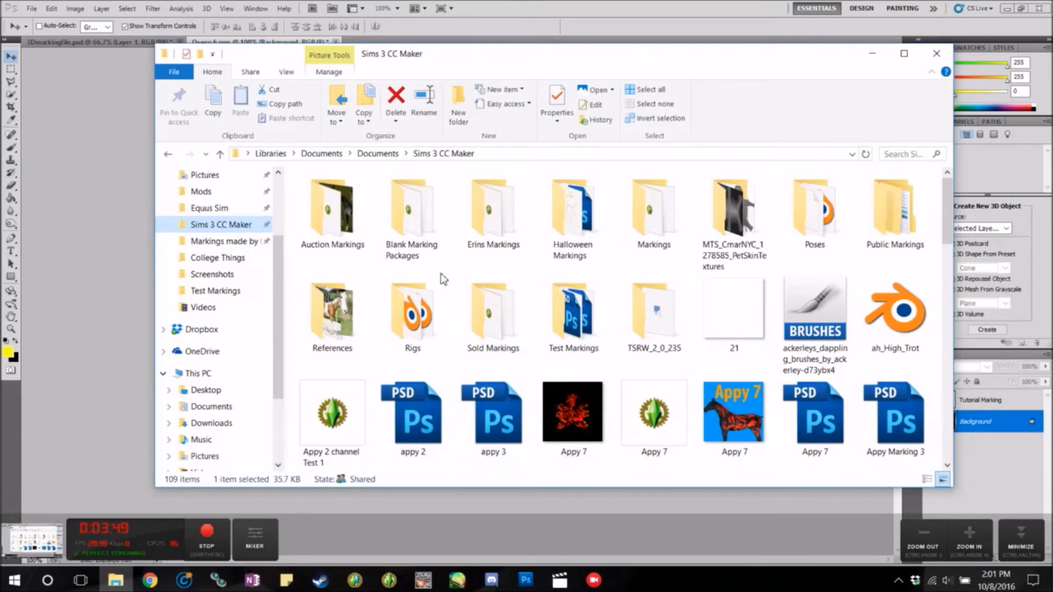
pyautogui.doubleClick(402, 222)
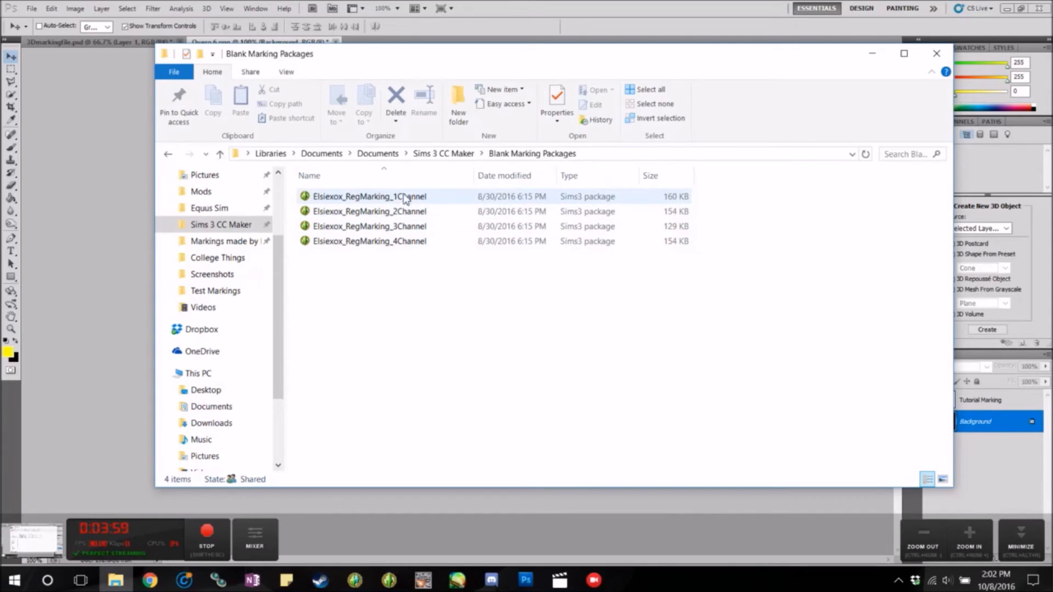
# Switch to Slack in Chrome and look through the base and moving marking packages pinned in the #cc-creators channel
pyautogui.click(147, 583)
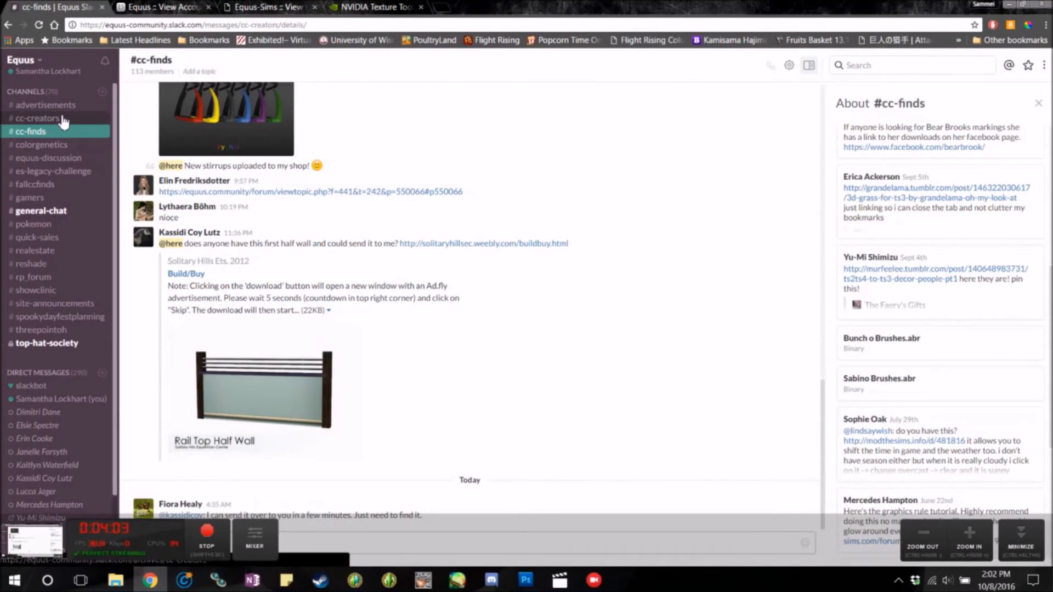
pyautogui.click(64, 118)
pyautogui.scroll(3, 938, 198)
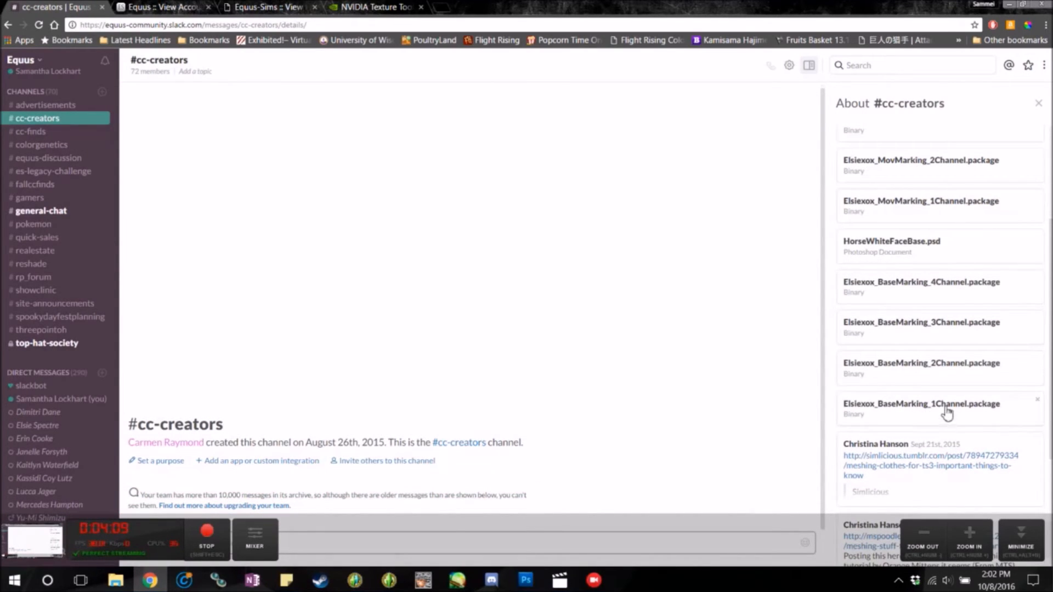
pyautogui.scroll(2, 944, 381)
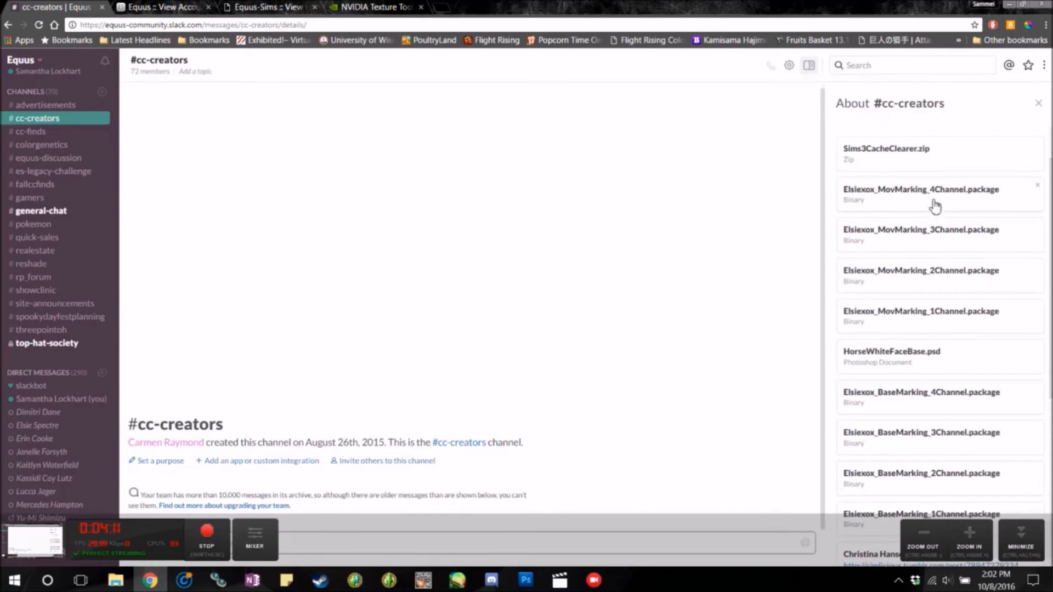
pyautogui.scroll(-2, 936, 247)
pyautogui.scroll(2, 941, 384)
pyautogui.scroll(-5, 957, 317)
pyautogui.scroll(6, 955, 307)
pyautogui.scroll(-4, 955, 284)
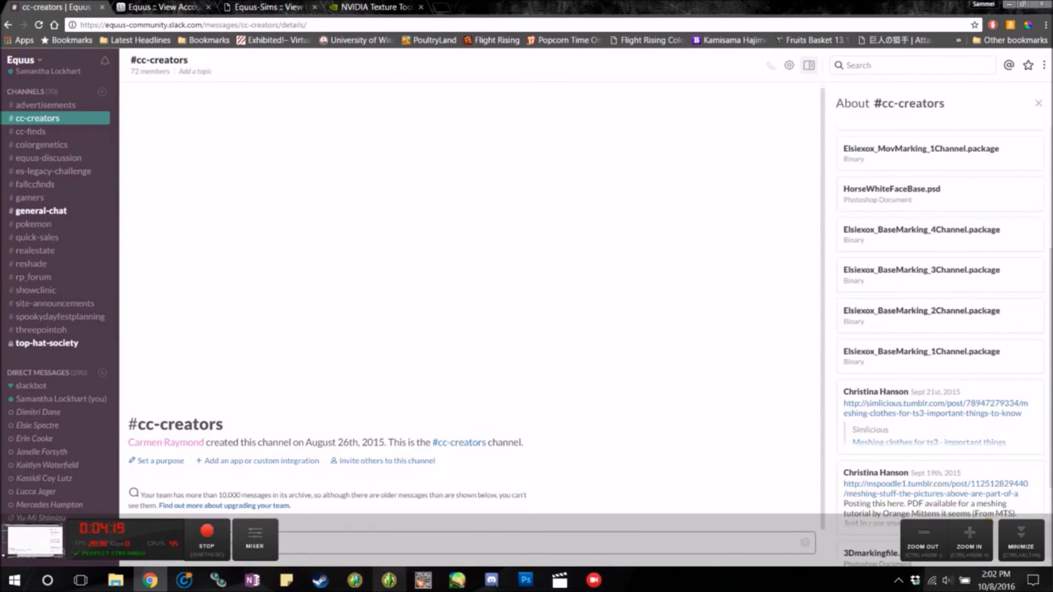
# Switch to s3oc and open the Elsiexox_RegMarking_2Channel package from the Blank Marking Packages folder
pyautogui.click(126, 586)
pyautogui.moveTo(359, 589)
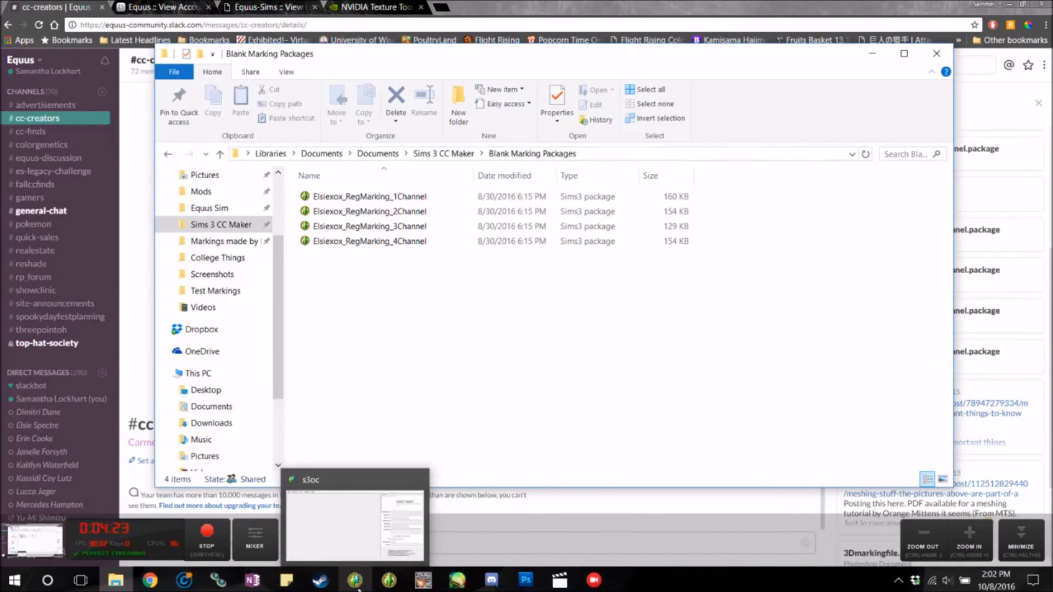
pyautogui.click(358, 587)
pyautogui.click(200, 68)
pyautogui.click(223, 87)
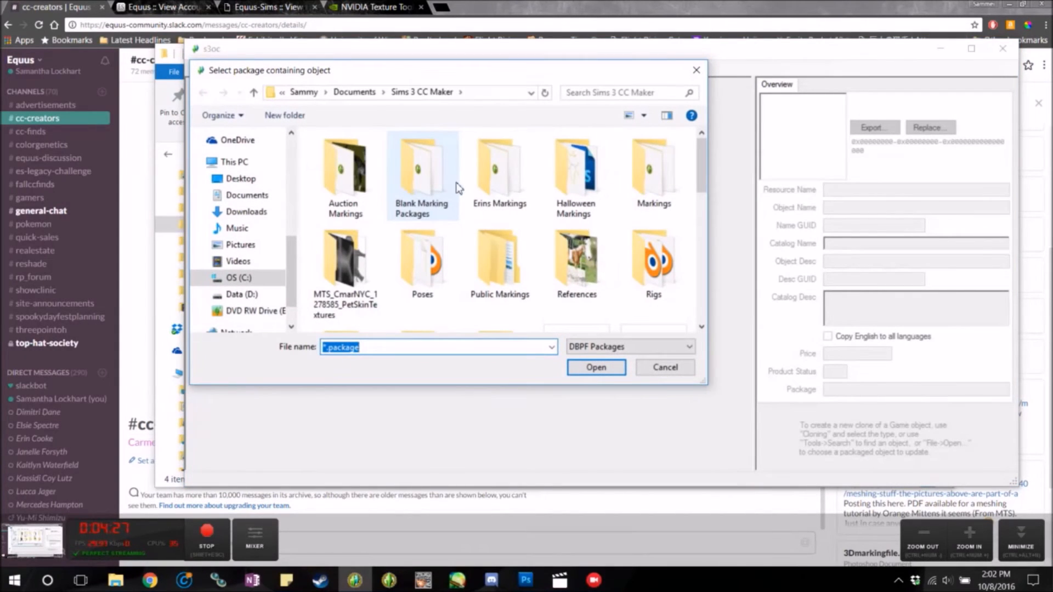
pyautogui.doubleClick(445, 197)
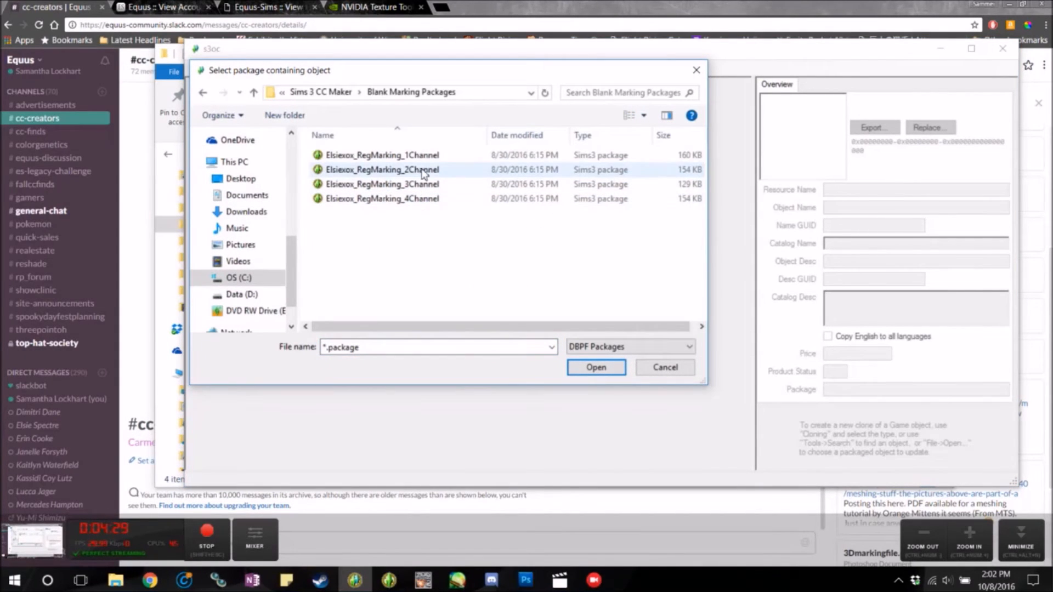
pyautogui.click(424, 175)
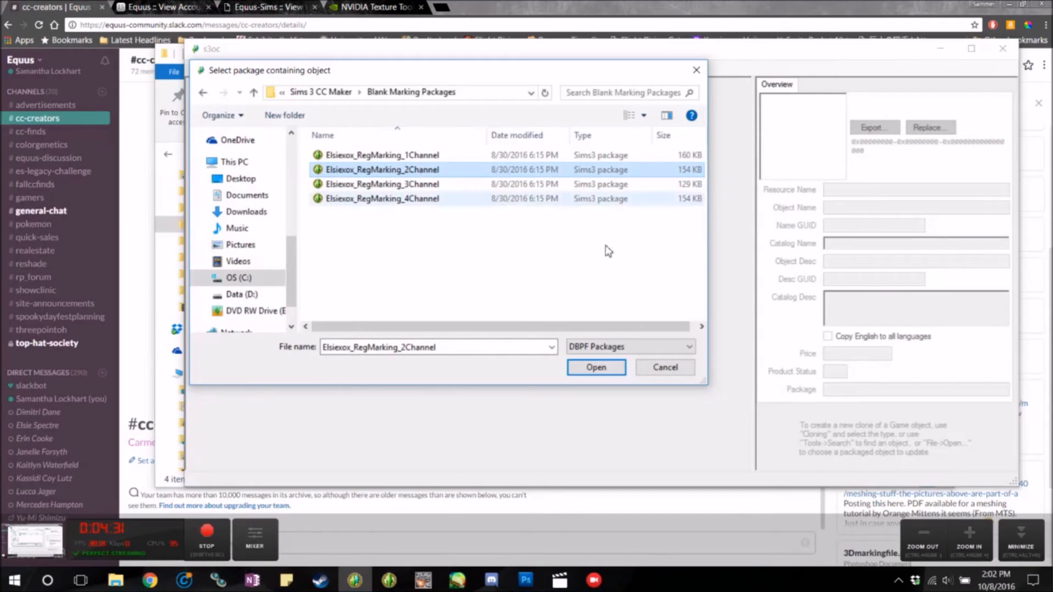
pyautogui.click(603, 370)
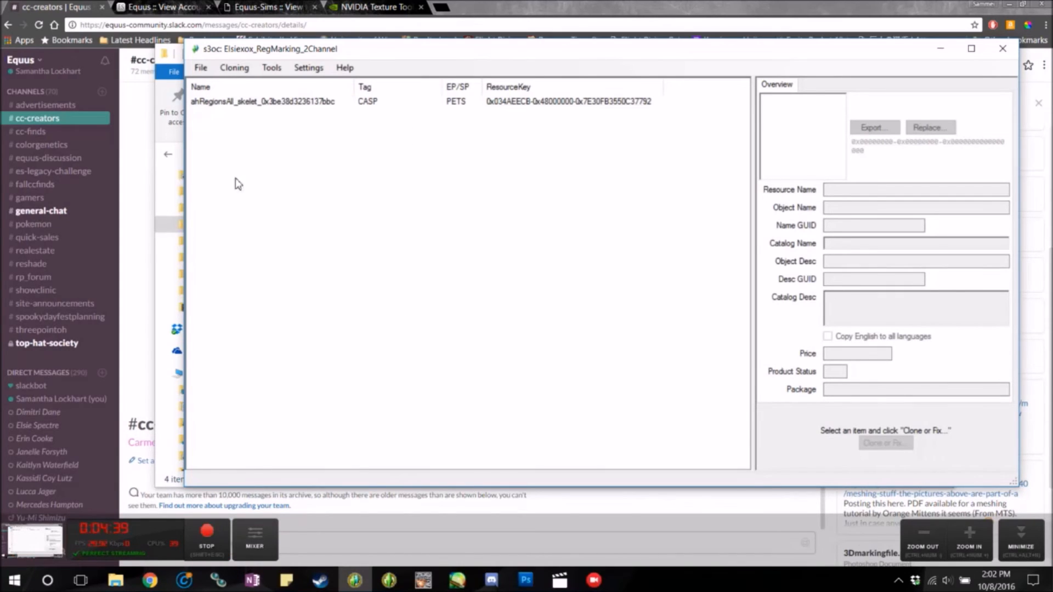
pyautogui.click(214, 535)
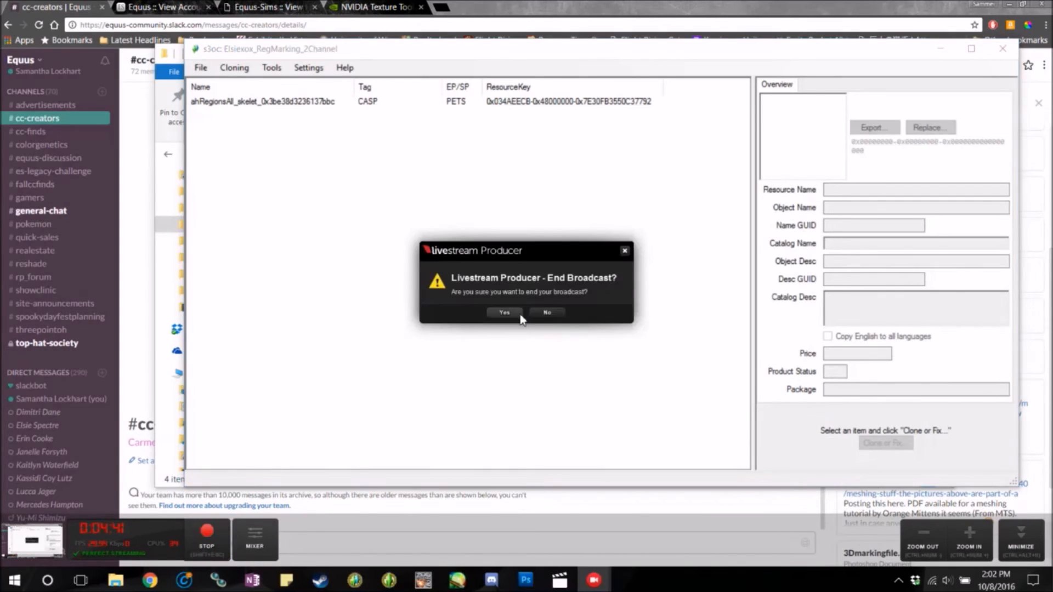
pyautogui.click(505, 318)
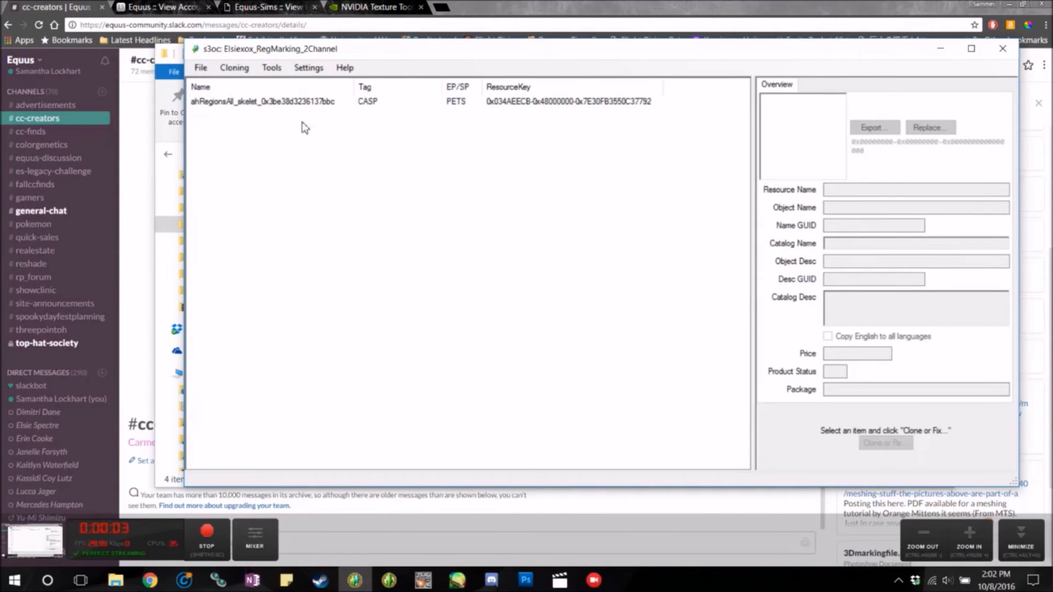
# Set up a clone of the ahRegionsAll_skelet item with thumbnails included, internal renumbering, unique name "Tutorial Marking" and region All
pyautogui.click(504, 104)
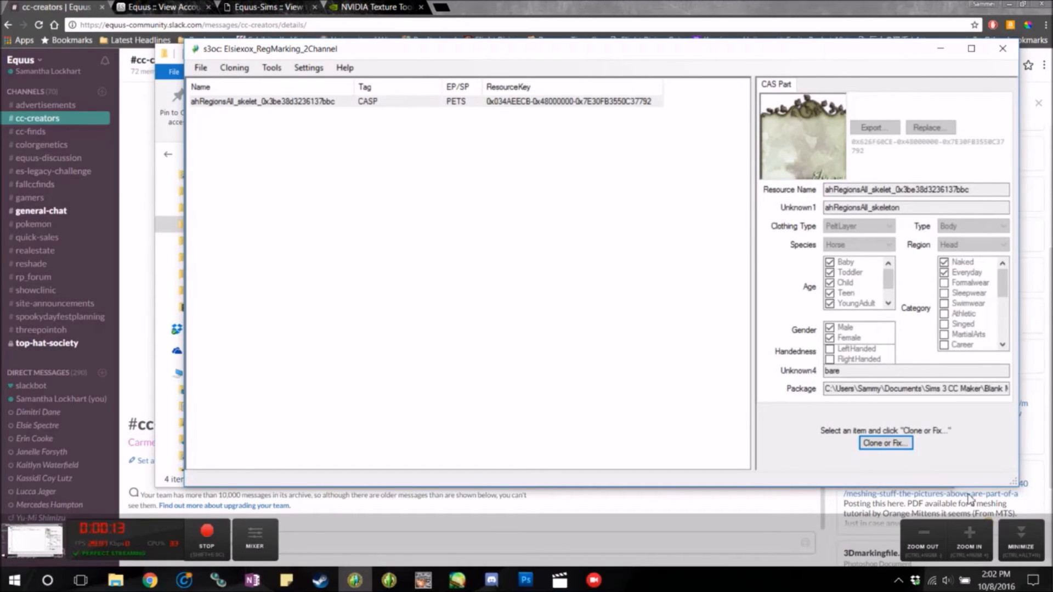
pyautogui.click(886, 443)
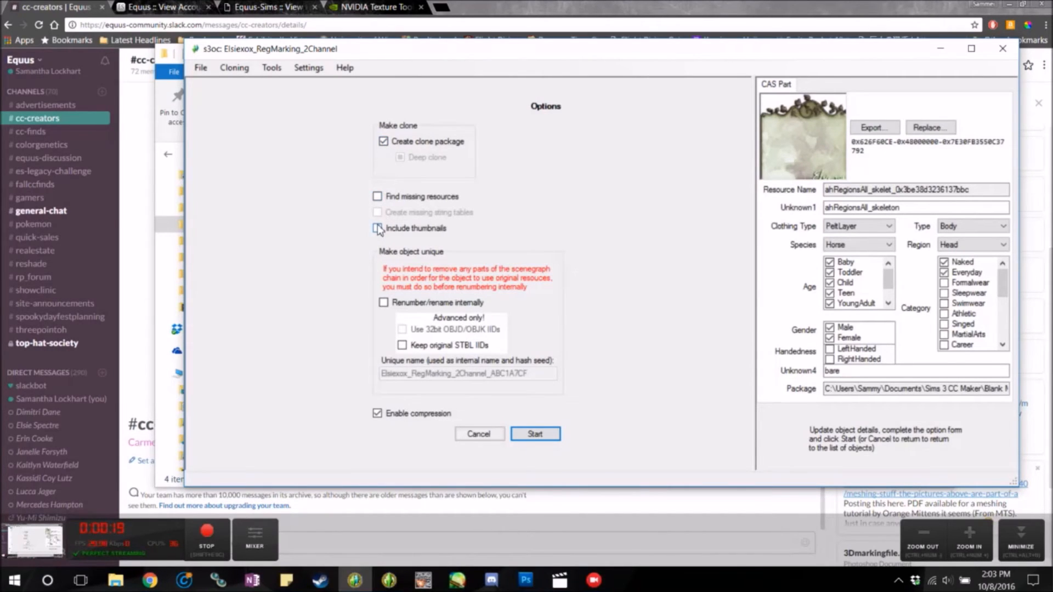
pyautogui.click(383, 303)
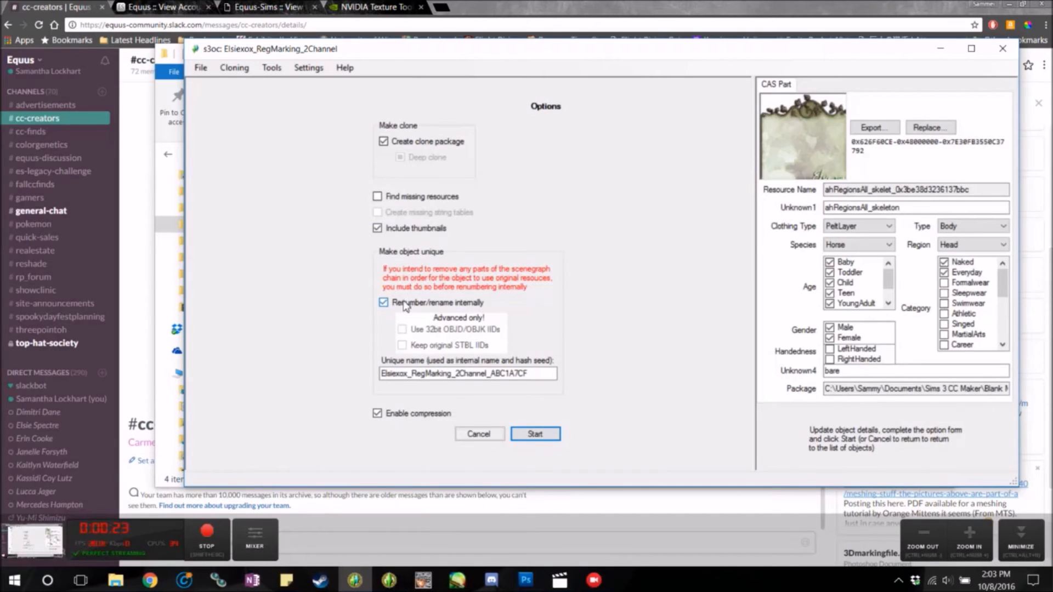
pyautogui.moveTo(555, 375); pyautogui.dragTo(353, 376)
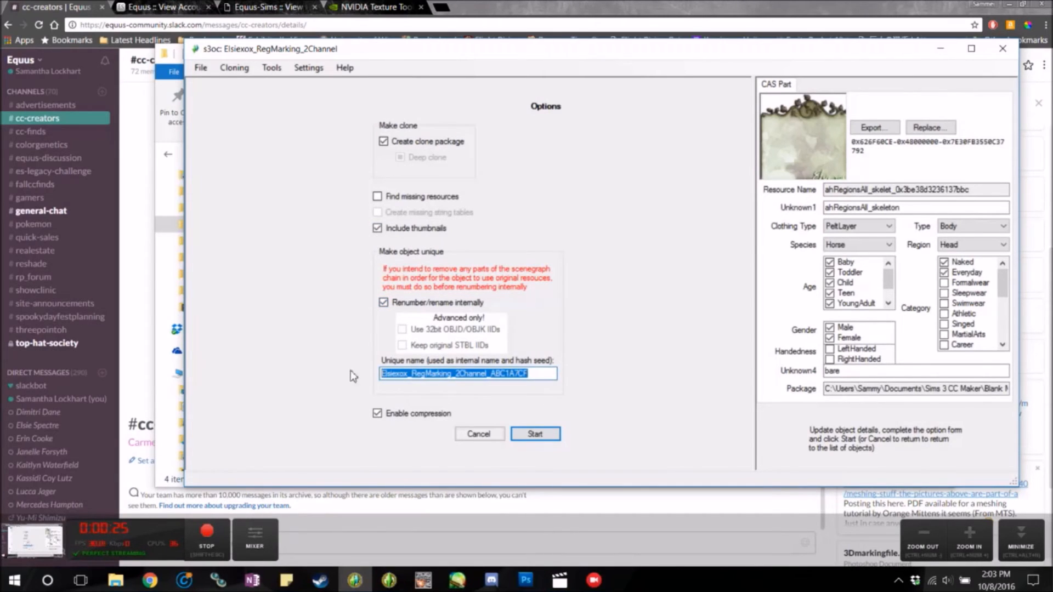
pyautogui.write('Tutorial Marking')
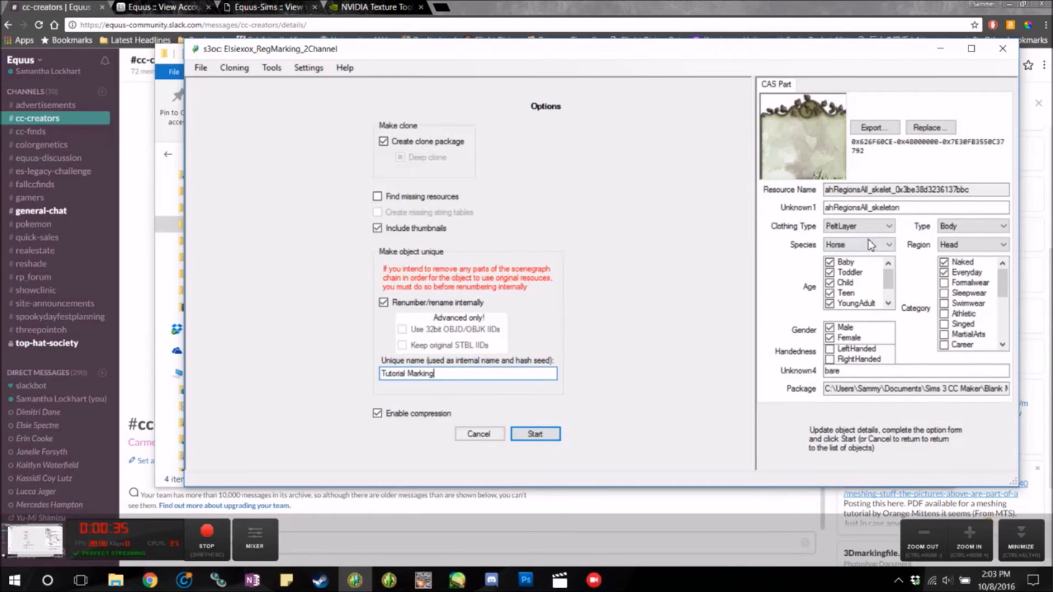
pyautogui.click(1005, 245)
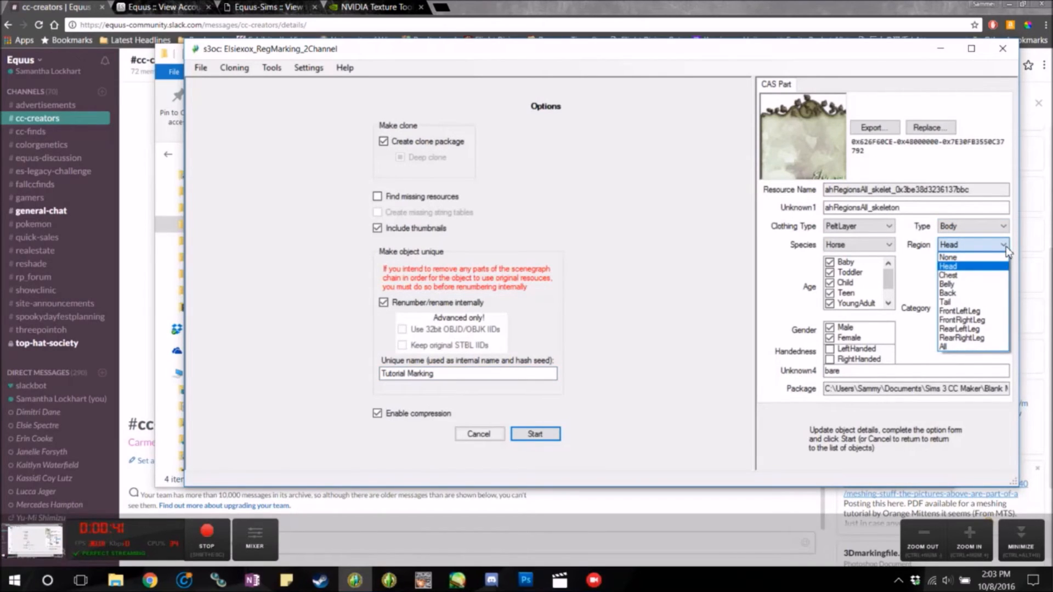
pyautogui.click(978, 351)
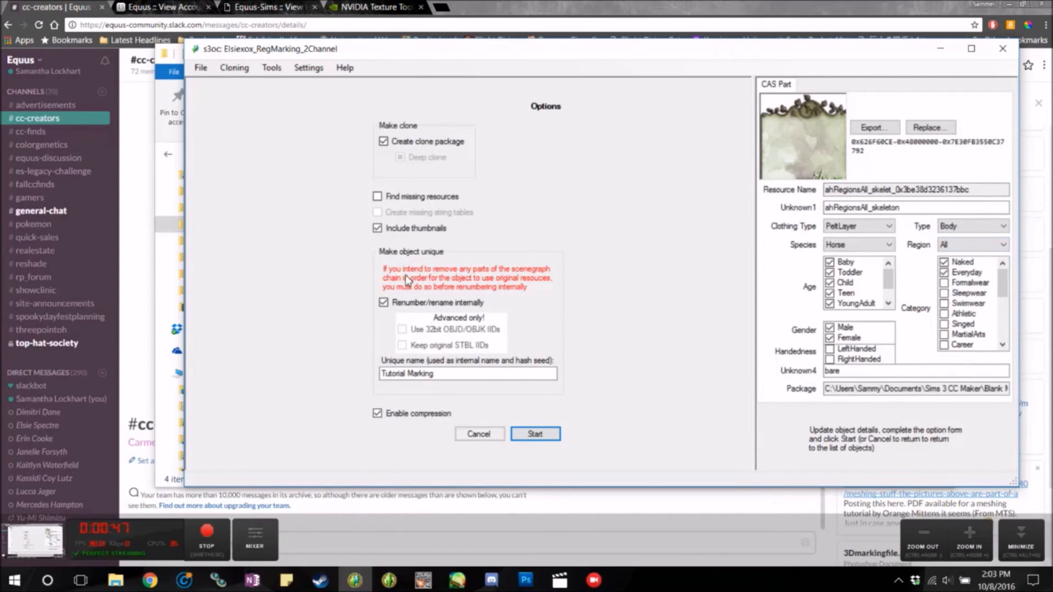
# Start the cloning, save the package as "Tutorial Marking" in the Sims 3 CC Maker folder, and close s3oc
pyautogui.click(553, 441)
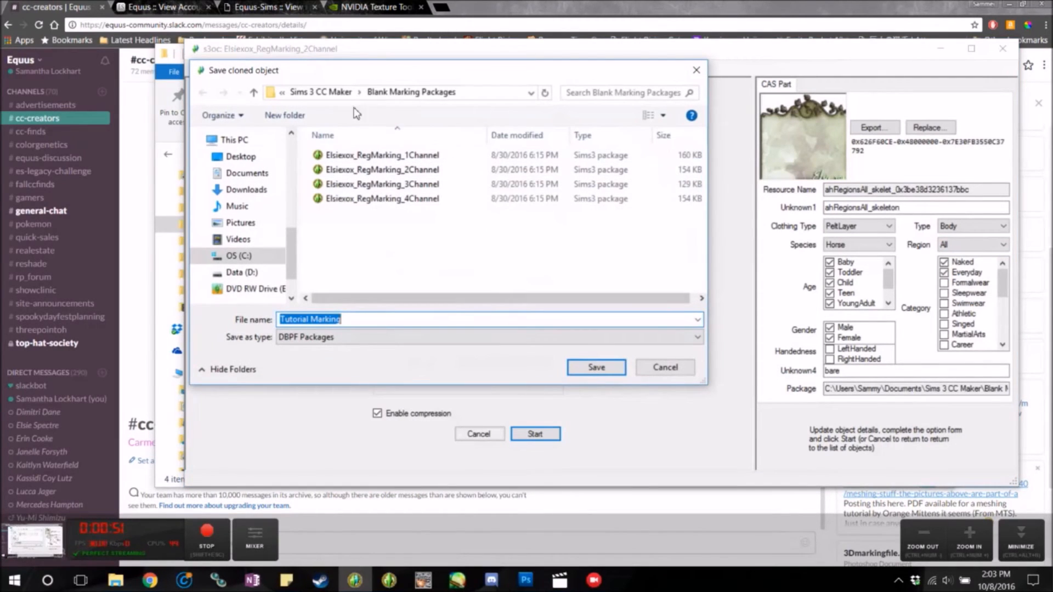
pyautogui.click(319, 92)
pyautogui.scroll(-5, 499, 220)
pyautogui.click(600, 372)
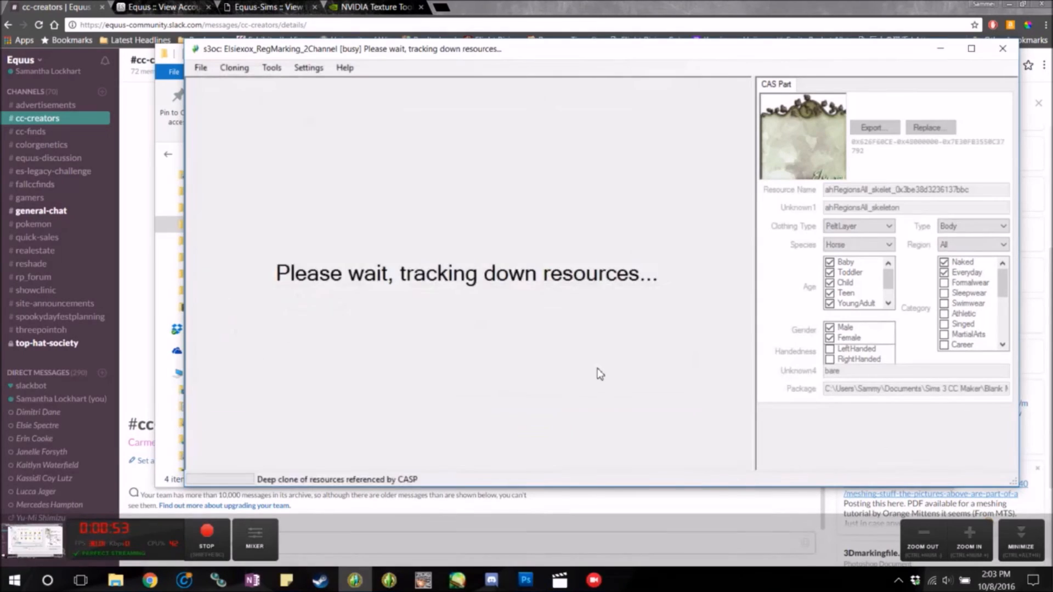
pyautogui.click(584, 317)
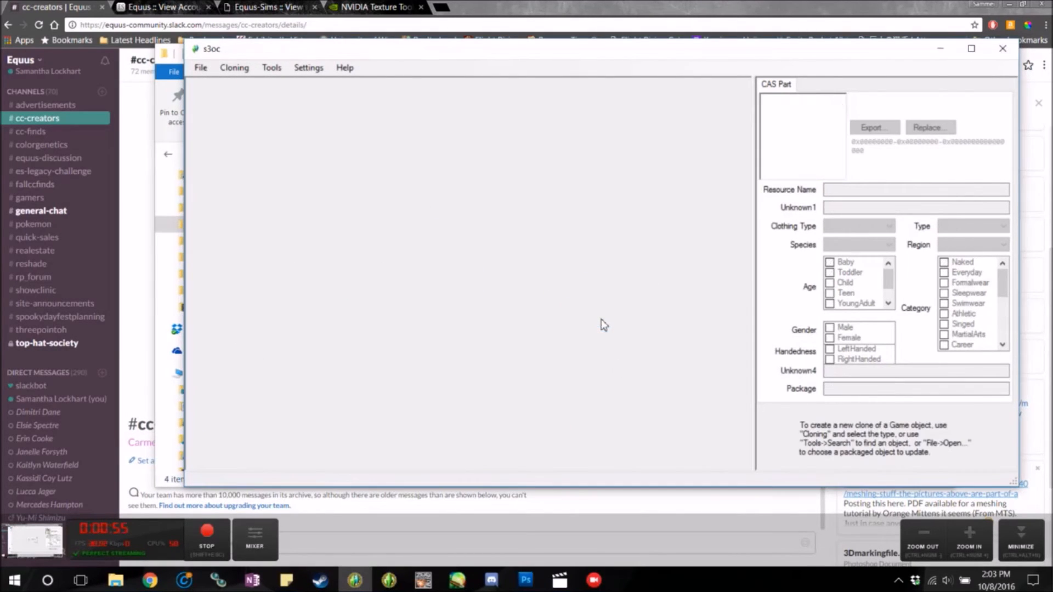
pyautogui.click(1006, 54)
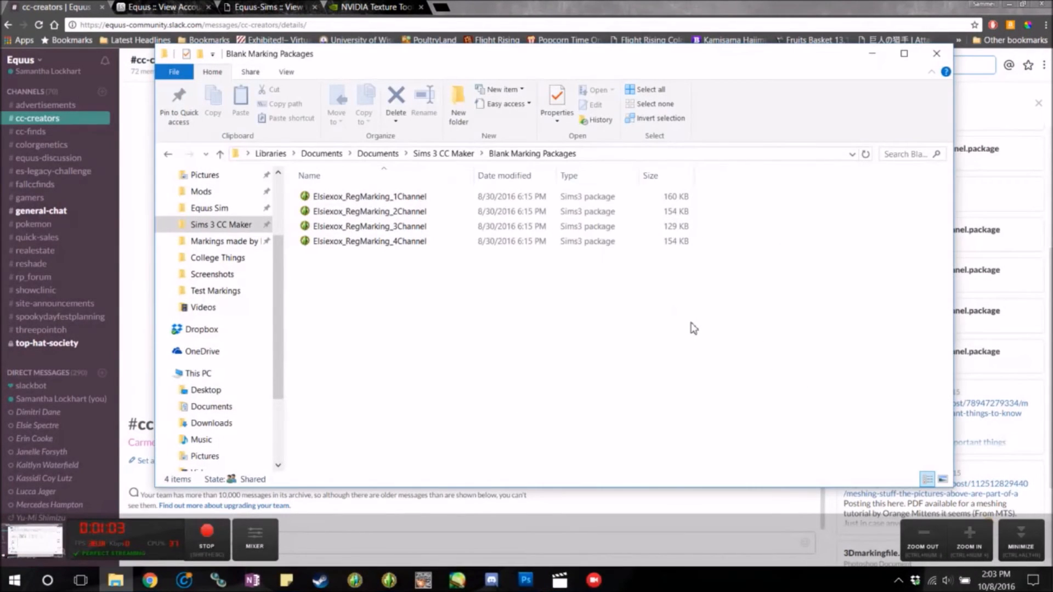
# Check the Sims 3 CC Maker folder in File Explorer for the Tutorial Marking package, DDS and PNG files
pyautogui.click(438, 154)
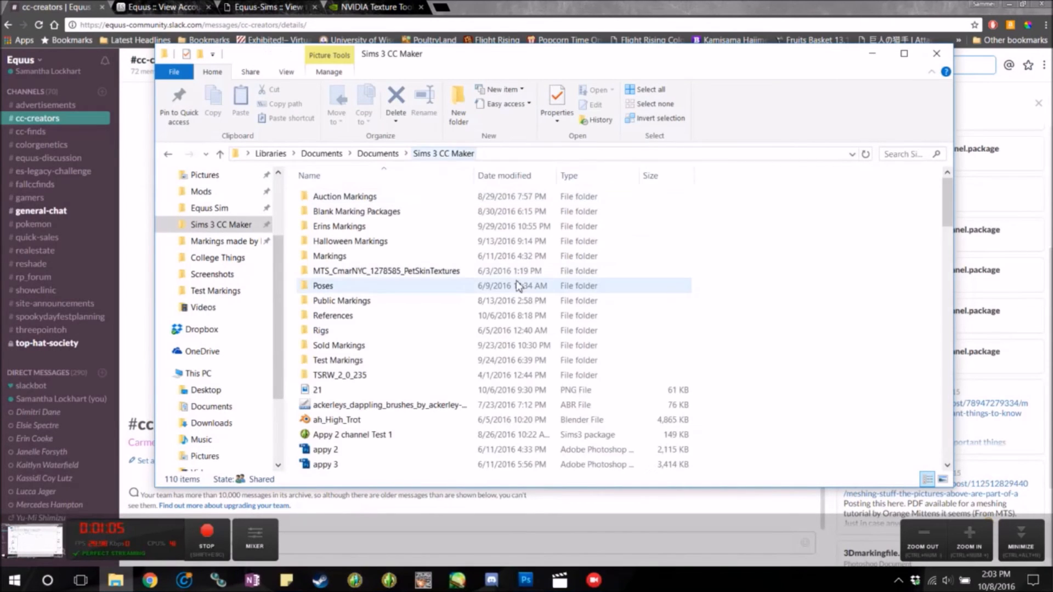
pyautogui.scroll(-20, 515, 286)
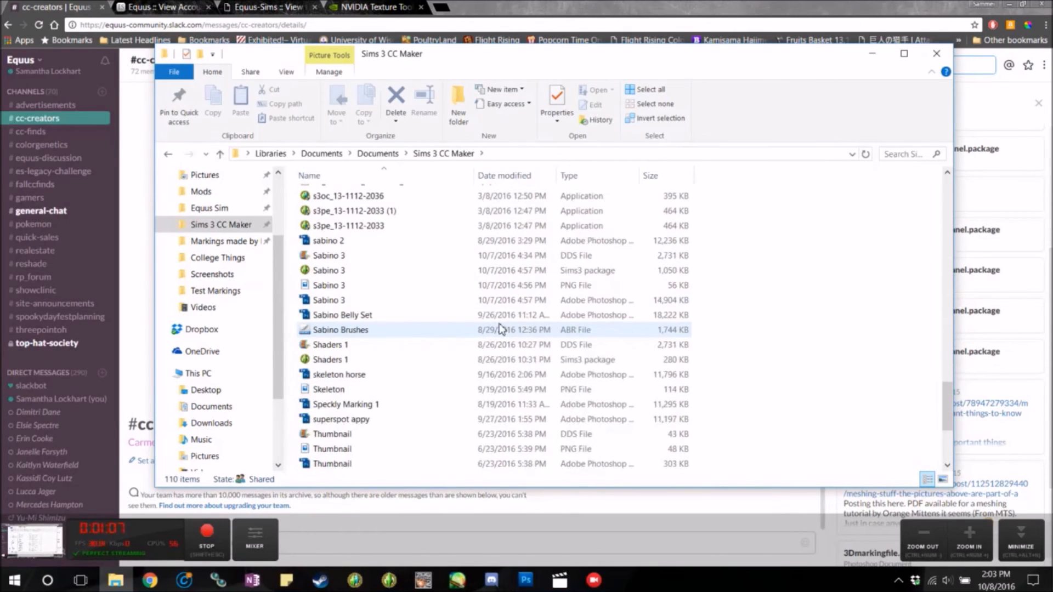
pyautogui.scroll(-4, 500, 329)
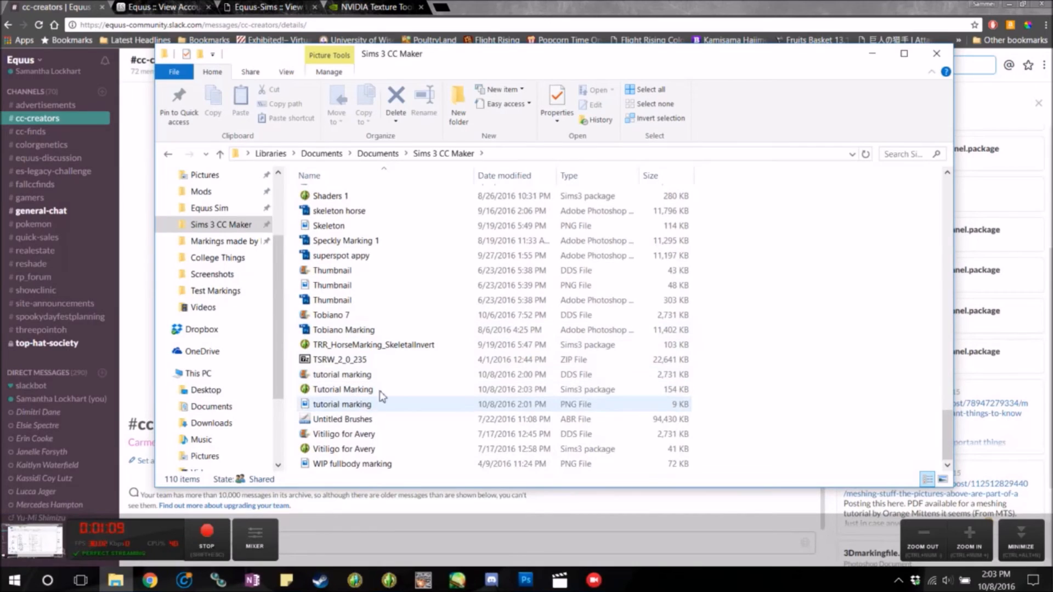
# Switch to s3pe and open the Tutorial Marking package from the Sims 3 CC Maker folder in the Documents library
pyautogui.click(389, 584)
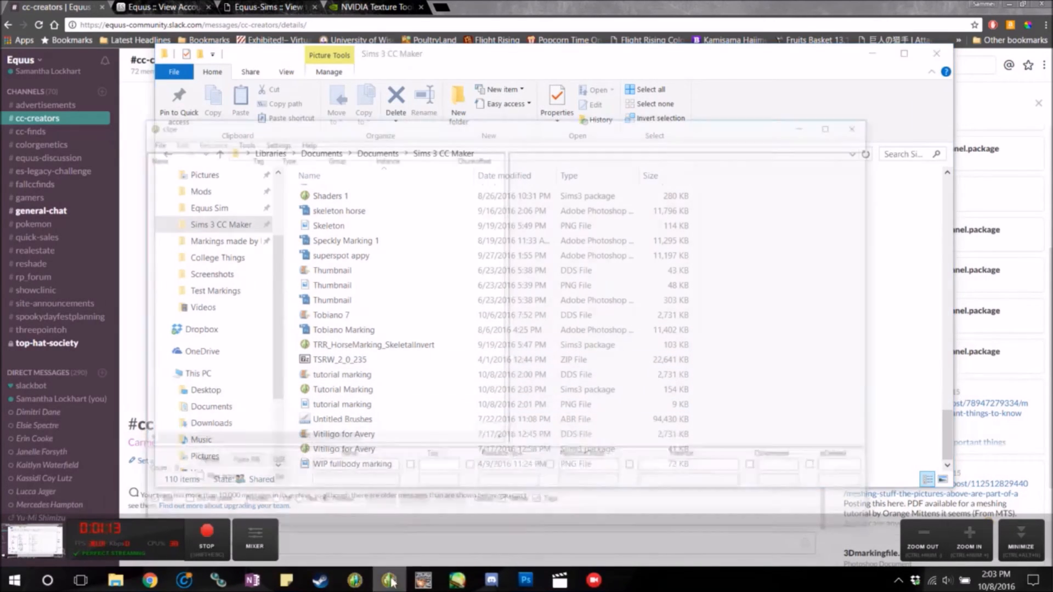
pyautogui.click(119, 72)
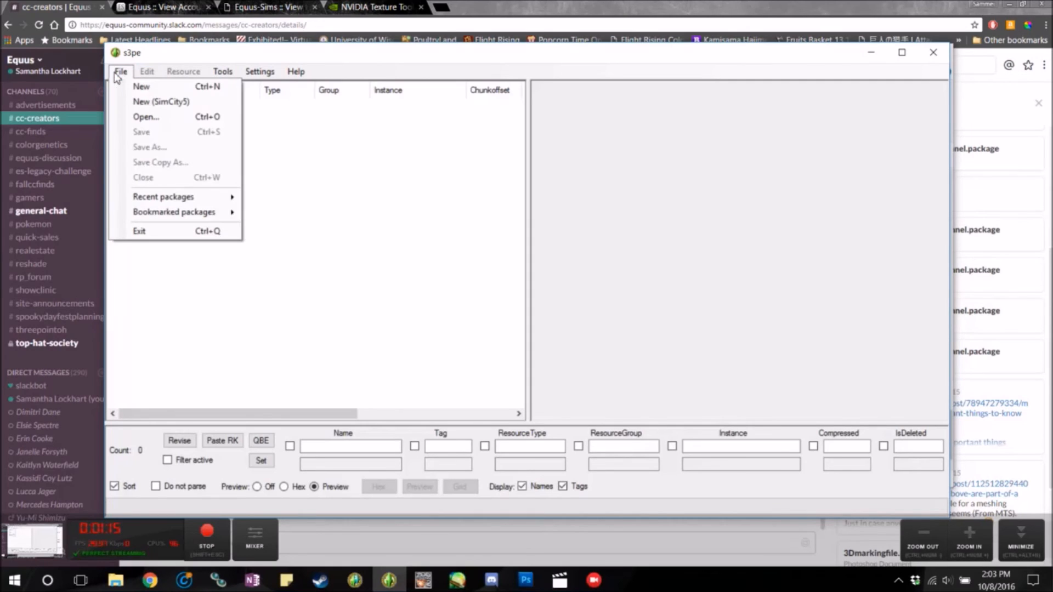
pyautogui.click(164, 117)
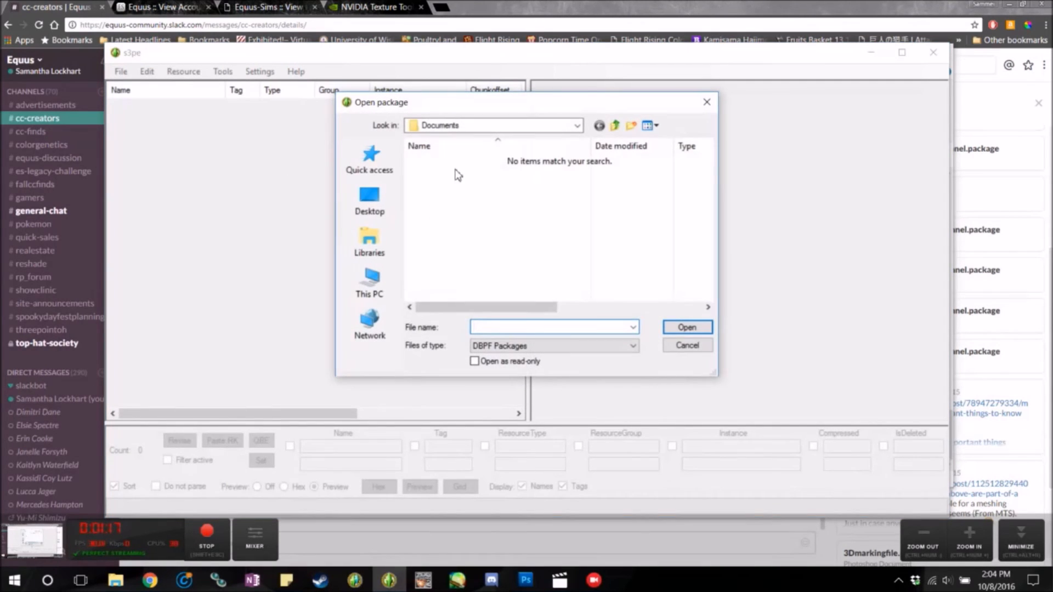
pyautogui.click(369, 241)
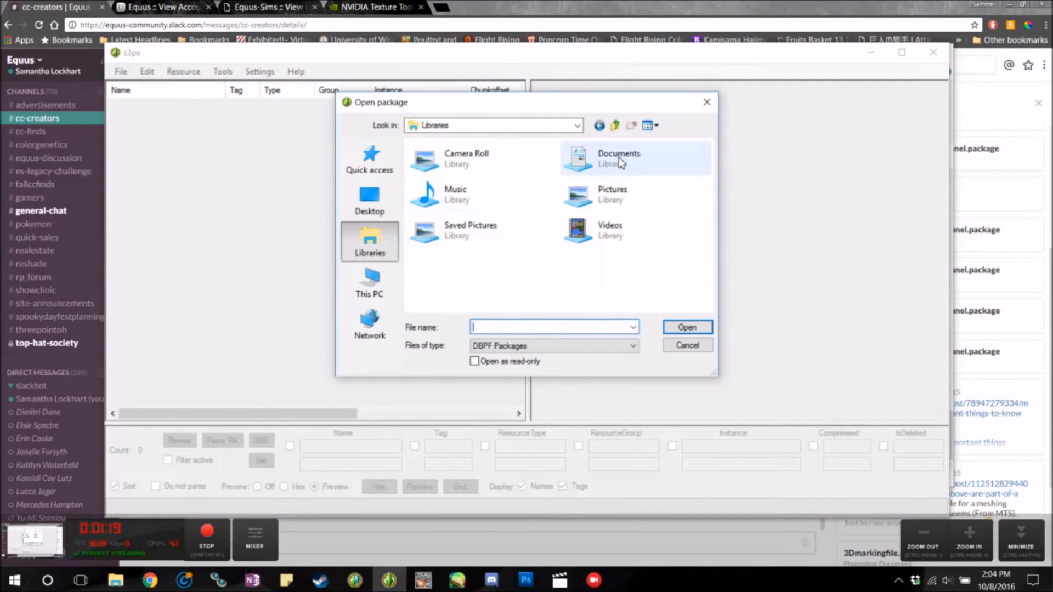
pyautogui.doubleClick(618, 162)
pyautogui.scroll(-5, 484, 237)
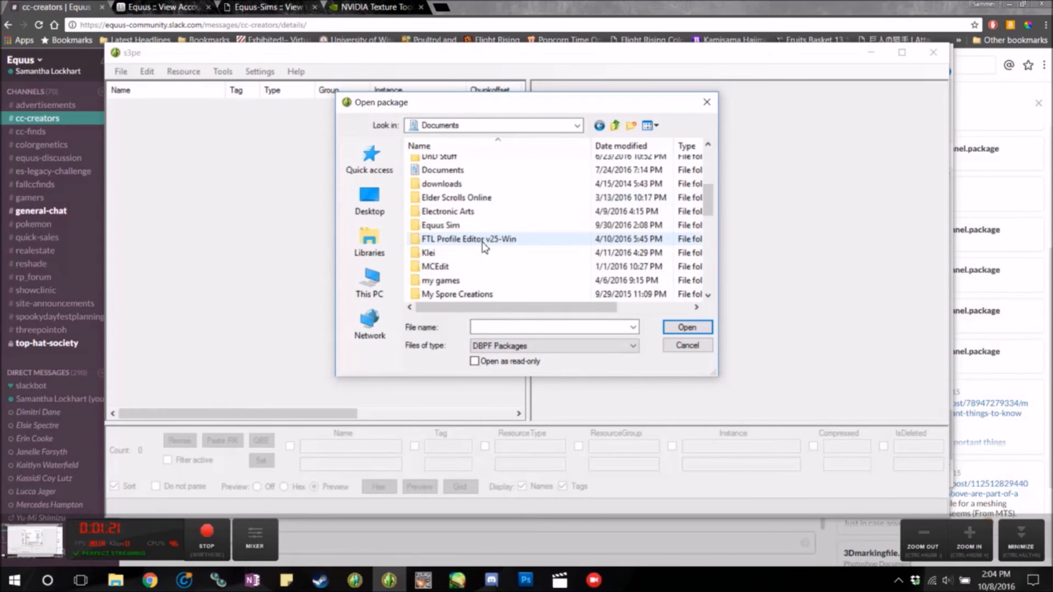
pyautogui.scroll(-1, 482, 245)
pyautogui.scroll(-2, 484, 246)
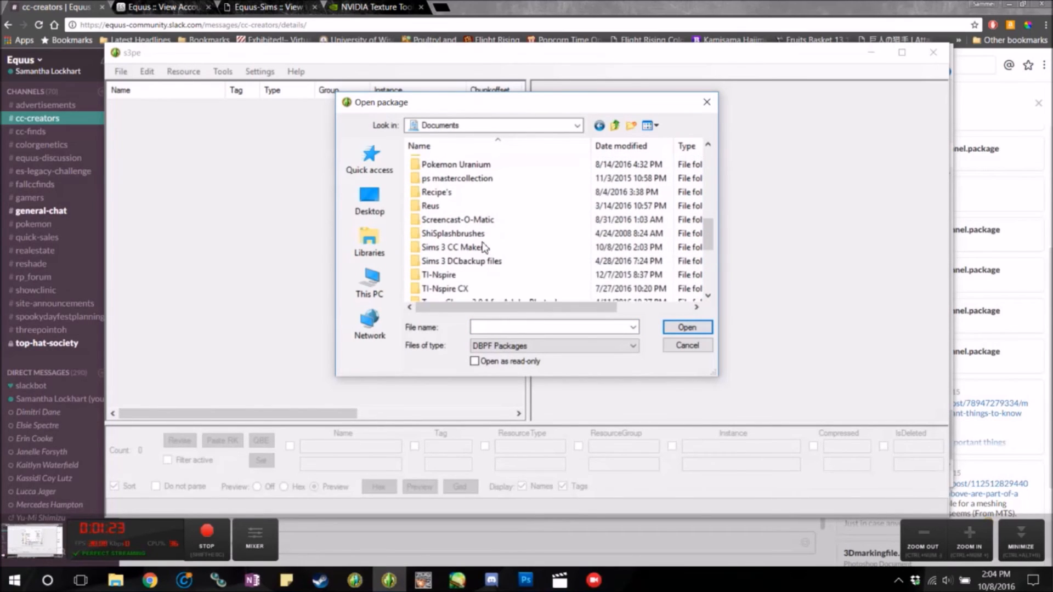
pyautogui.doubleClick(484, 248)
pyautogui.scroll(-2, 484, 249)
pyautogui.scroll(-5, 482, 250)
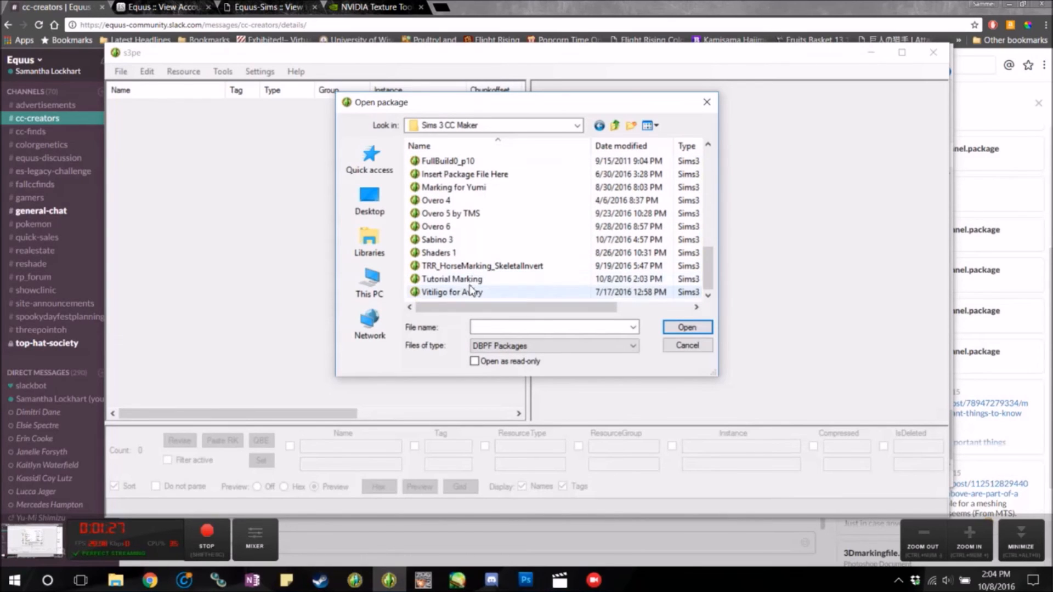
pyautogui.click(471, 281)
pyautogui.click(686, 328)
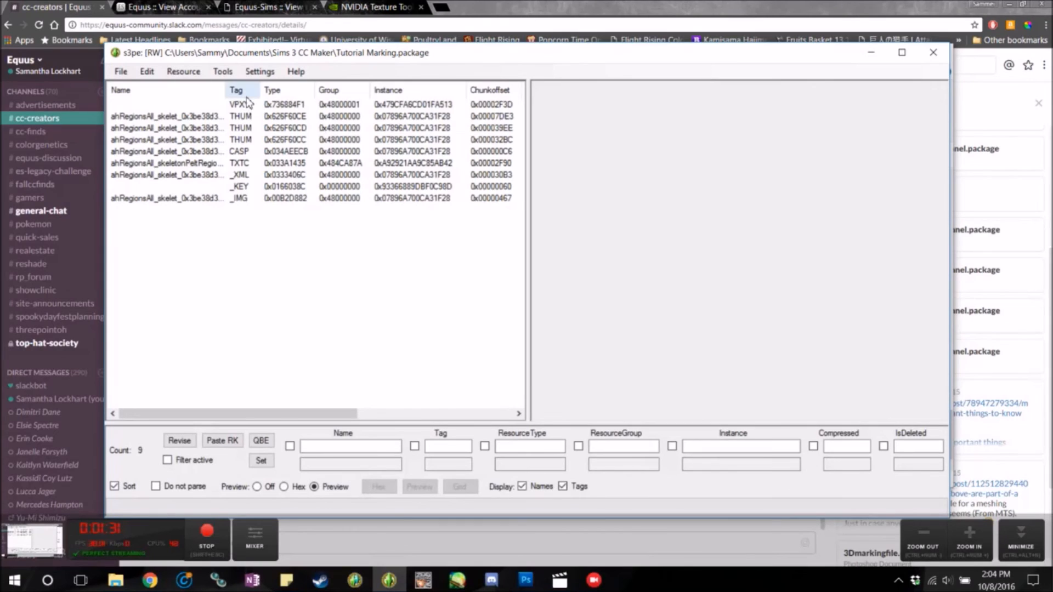
# Replace the package's _IMG resource with the tutorial marking DDS texture from the Sims 3 CC Maker folder
pyautogui.click(254, 199)
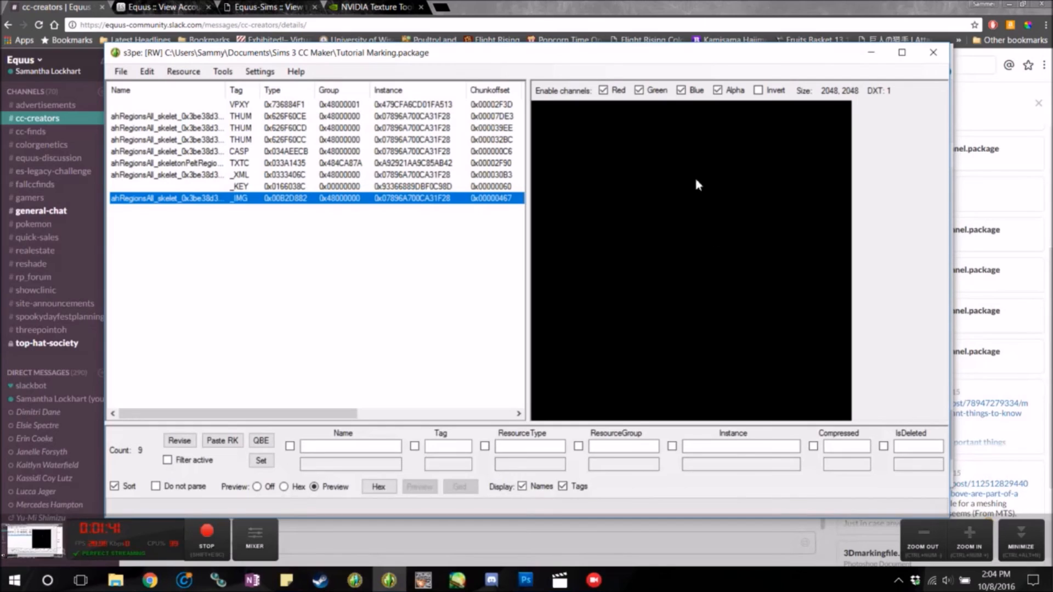
pyautogui.rightClick(233, 202)
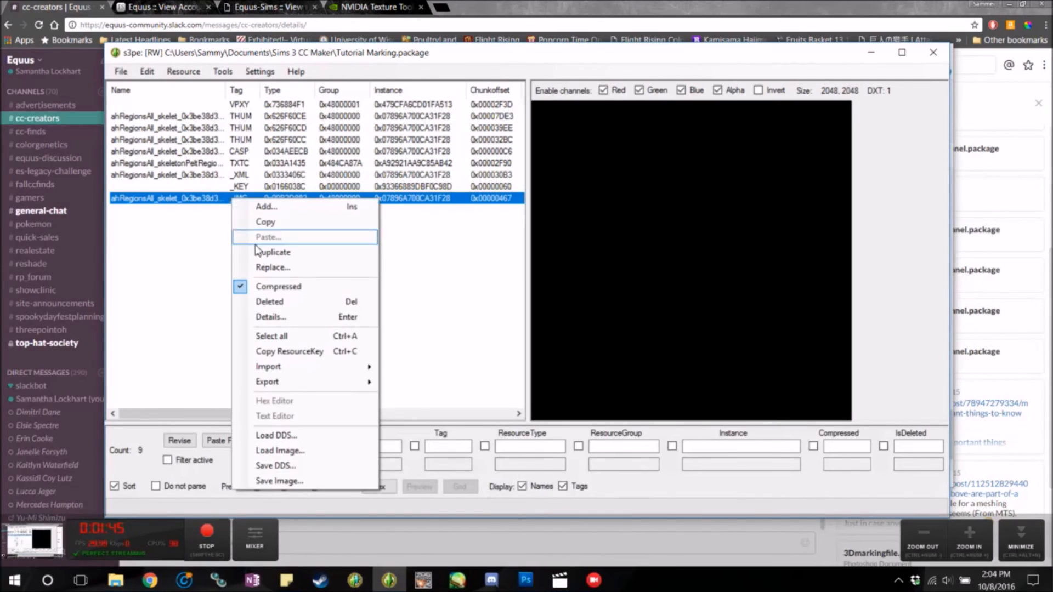
pyautogui.click(269, 268)
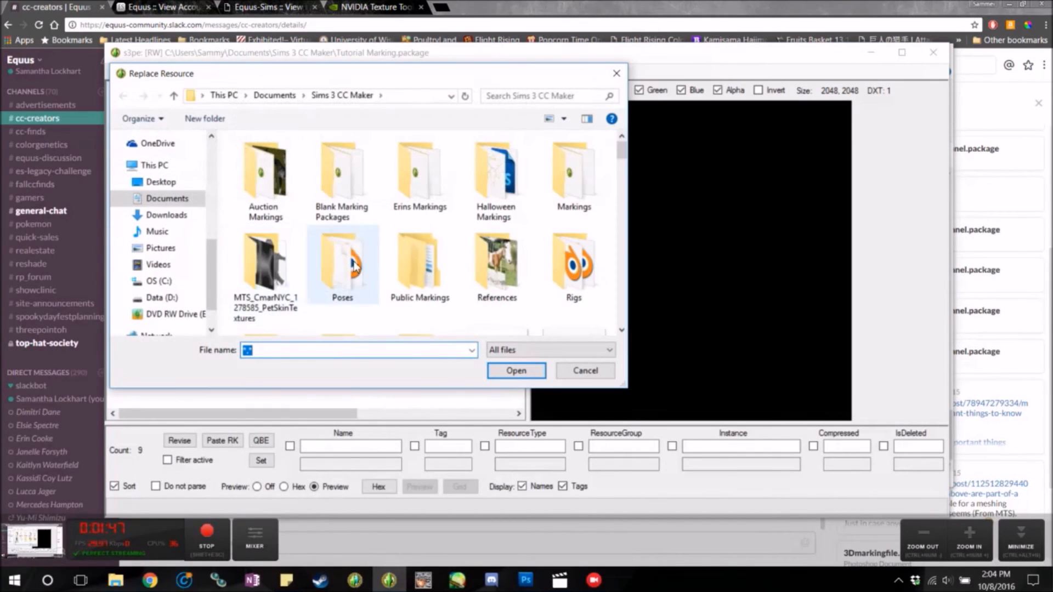
pyautogui.scroll(-1, 413, 261)
pyautogui.scroll(-4, 413, 261)
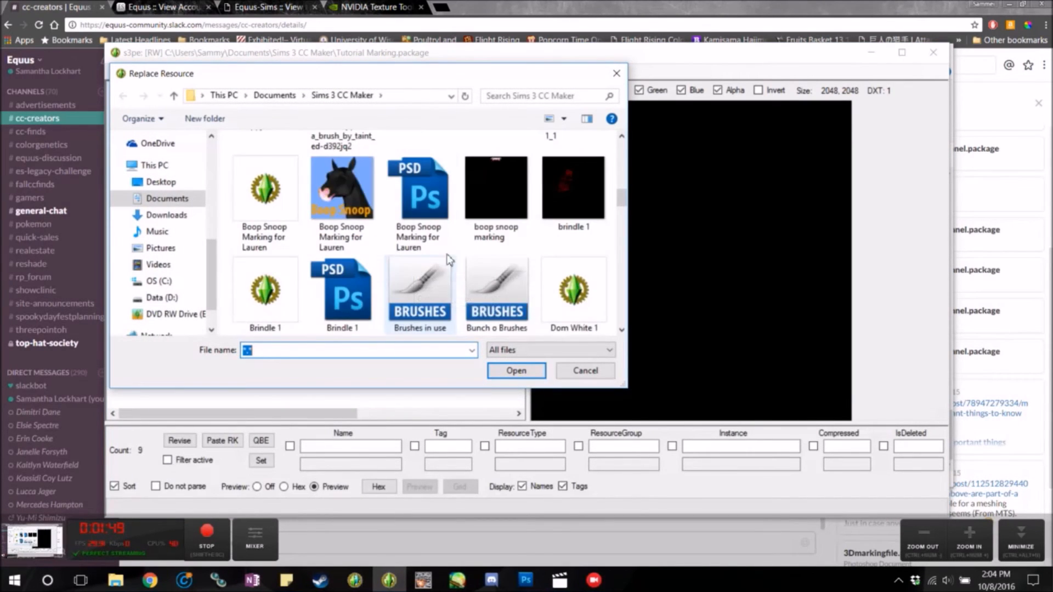
pyautogui.scroll(-1, 496, 240)
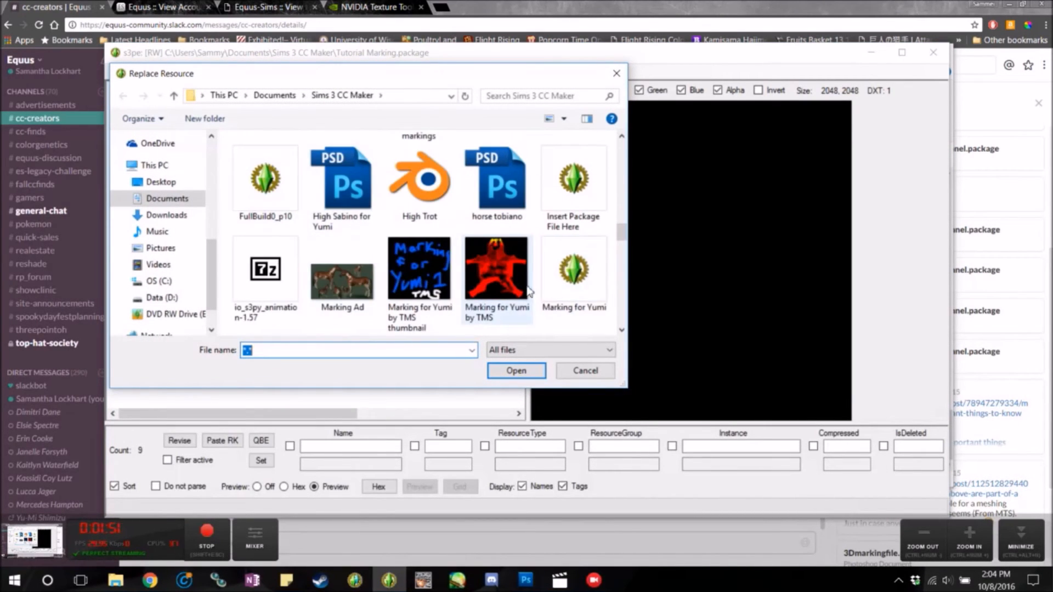
pyautogui.scroll(-5, 518, 288)
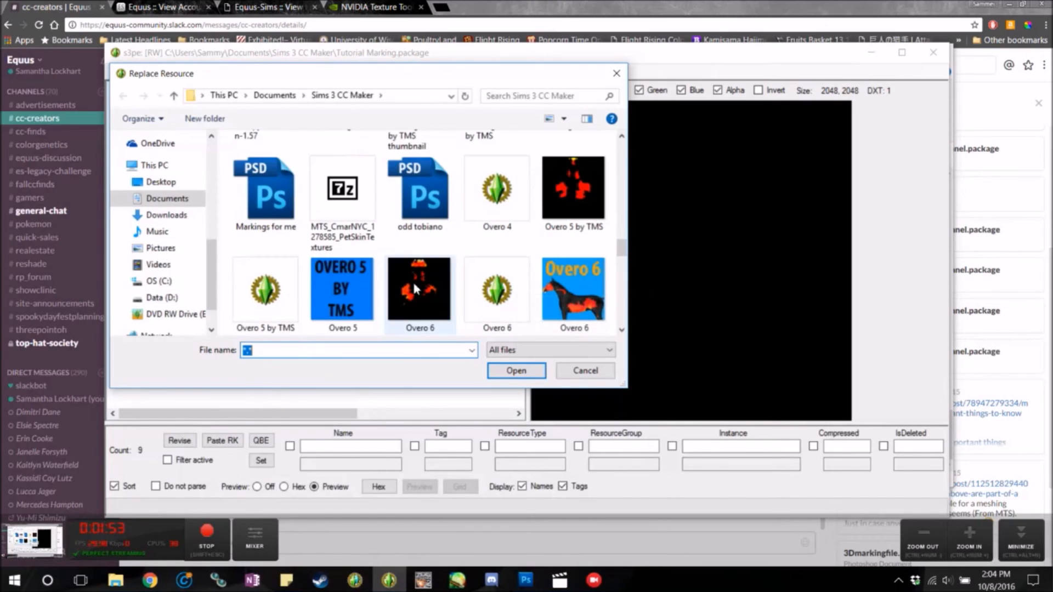
pyautogui.scroll(-2, 415, 286)
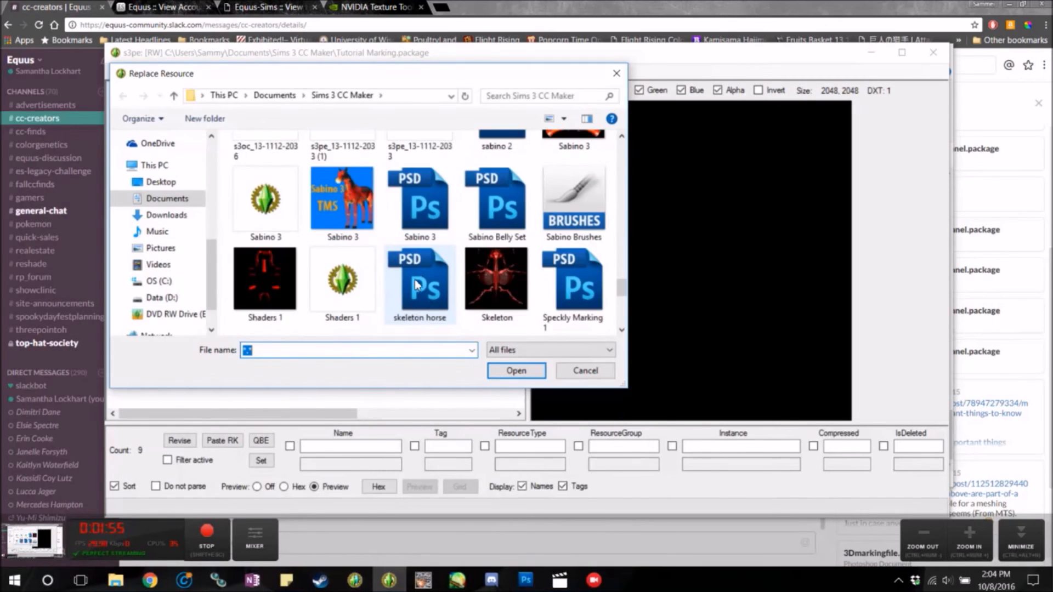
pyautogui.scroll(-2, 415, 284)
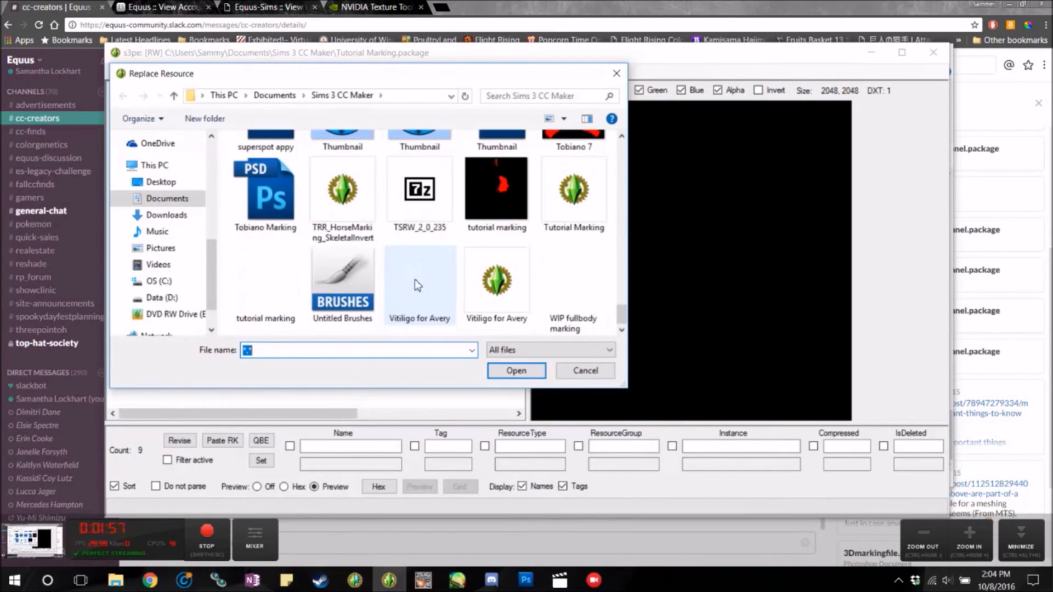
pyautogui.click(494, 190)
pyautogui.click(525, 372)
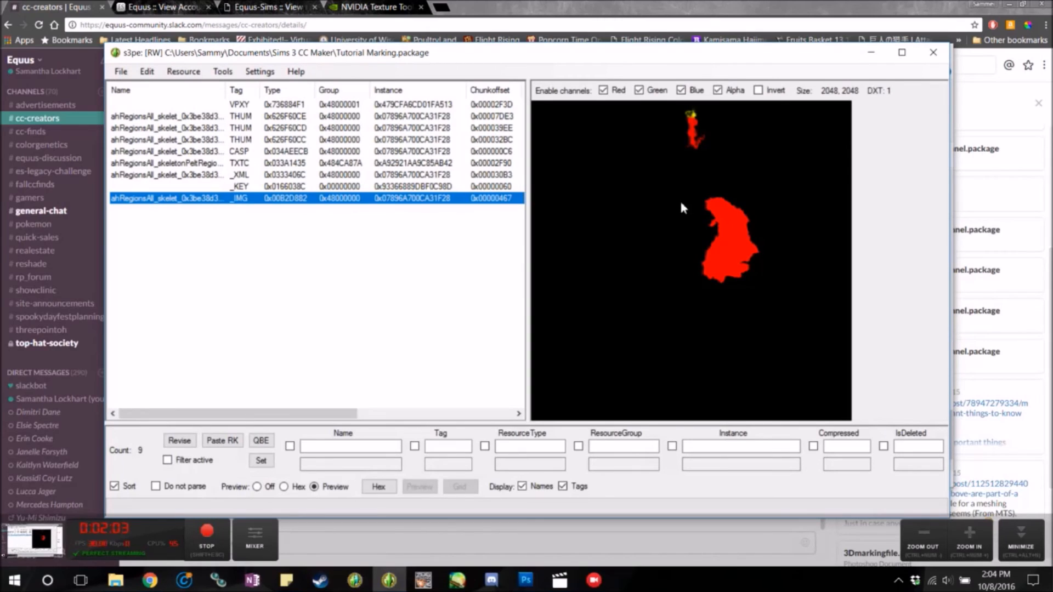
# Preview the three THUM thumbnail resources in the package
pyautogui.click(269, 118)
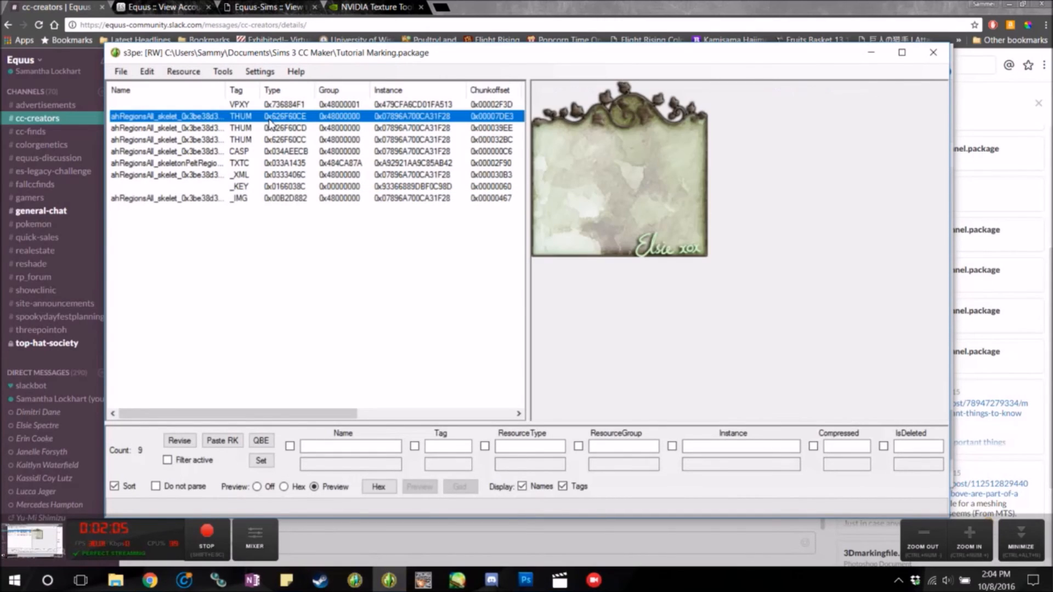
pyautogui.click(271, 130)
pyautogui.click(272, 140)
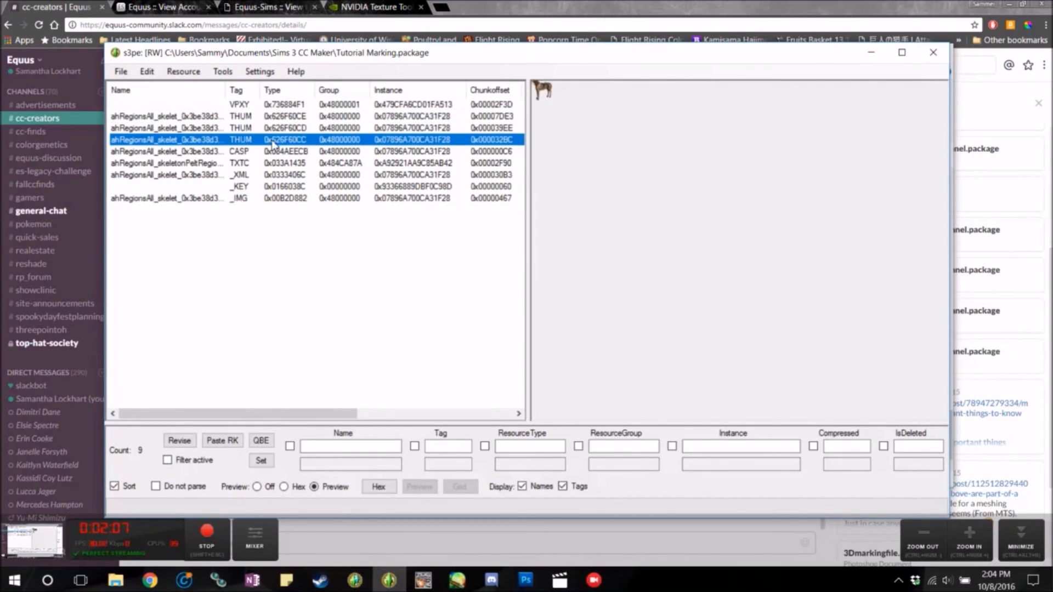
pyautogui.click(275, 127)
# Replace the first THUM resource, type 0x626F60CE, with the tutorial marking PNG thumbnail from the Sims 3 CC Maker folder
pyautogui.click(276, 117)
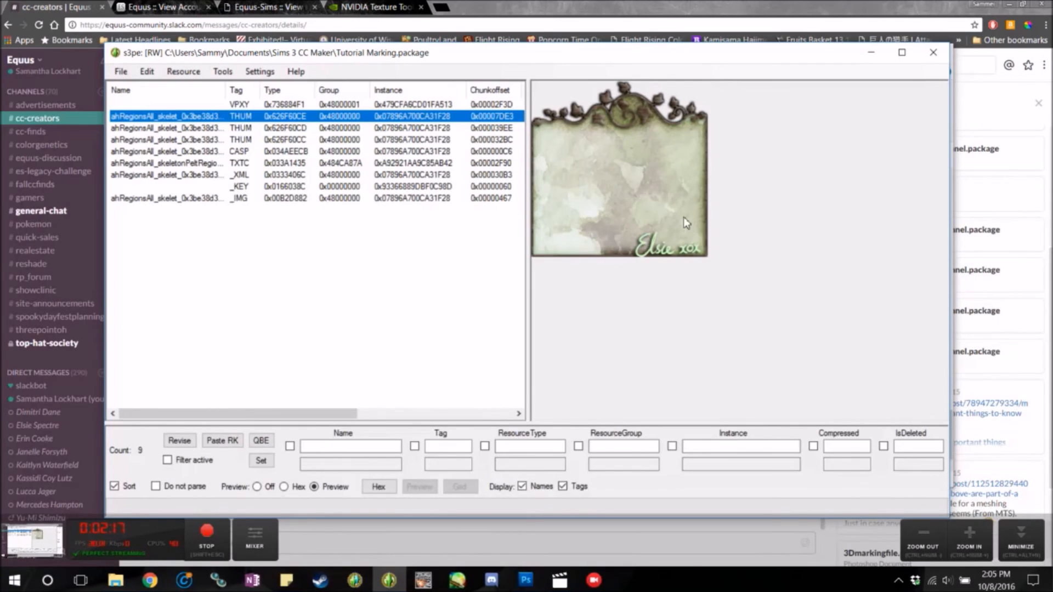
pyautogui.rightClick(262, 118)
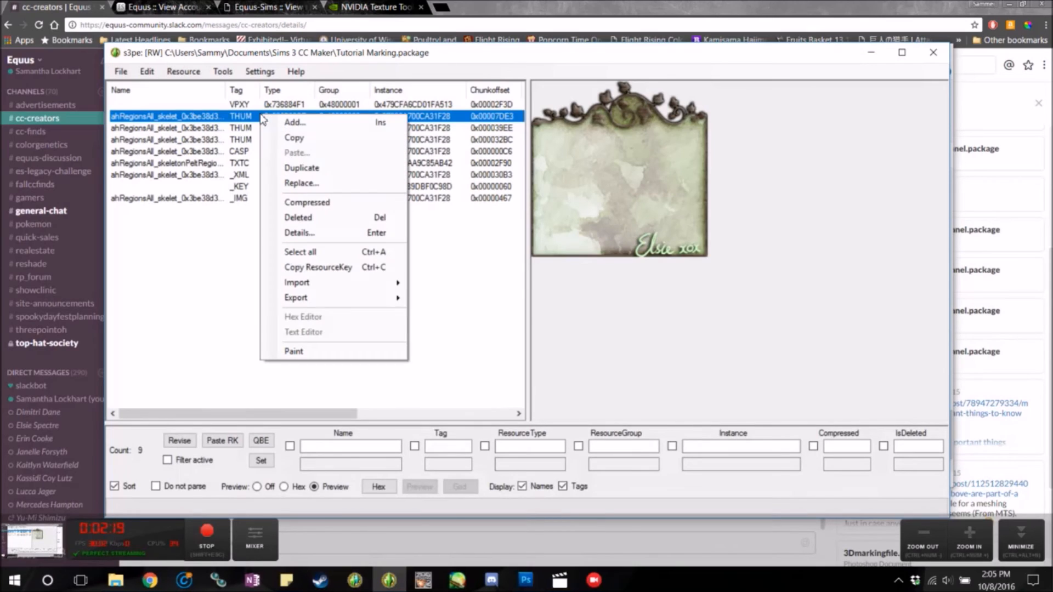
pyautogui.click(296, 184)
pyautogui.scroll(-5, 384, 274)
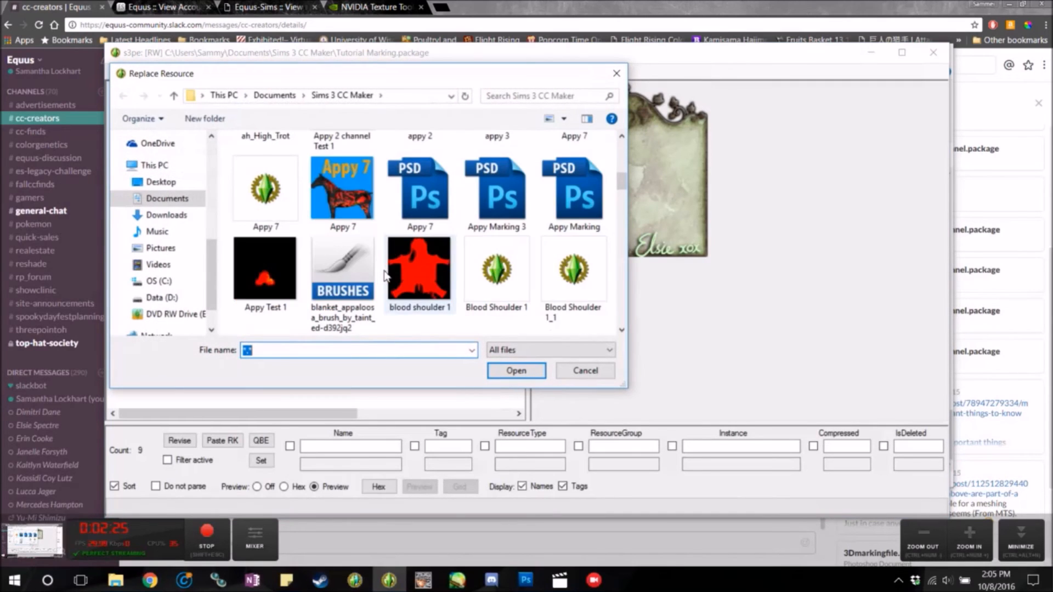
pyautogui.scroll(-10, 385, 275)
pyautogui.scroll(-5, 404, 274)
pyautogui.click(265, 286)
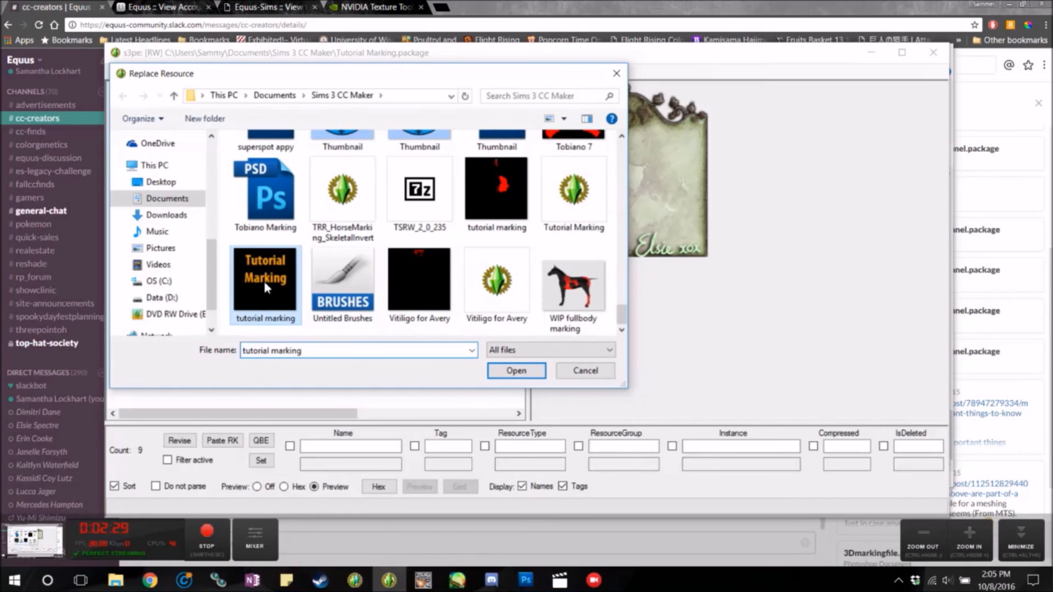
pyautogui.click(506, 373)
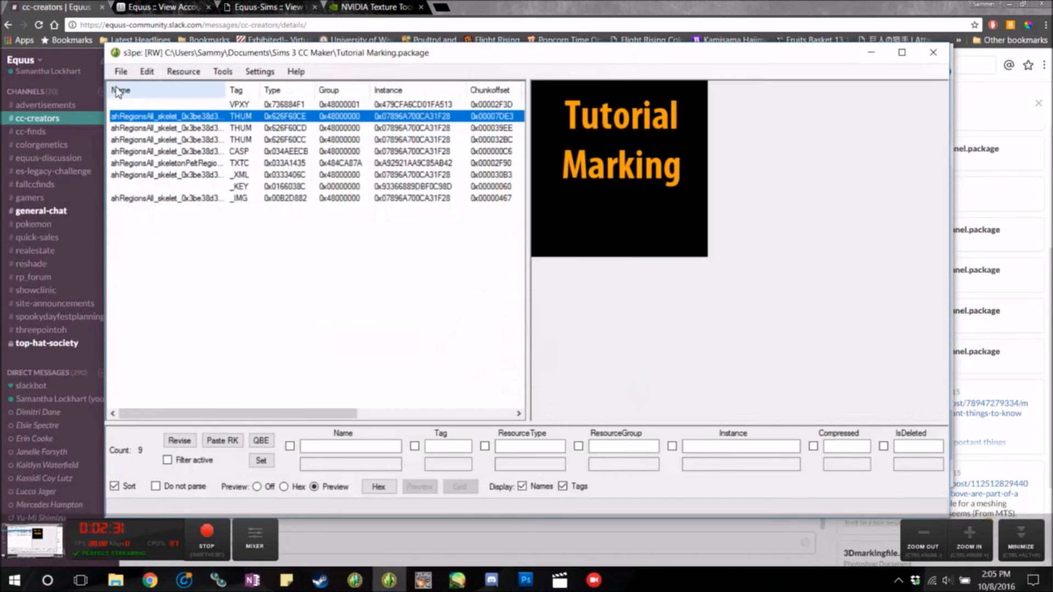
pyautogui.click(456, 321)
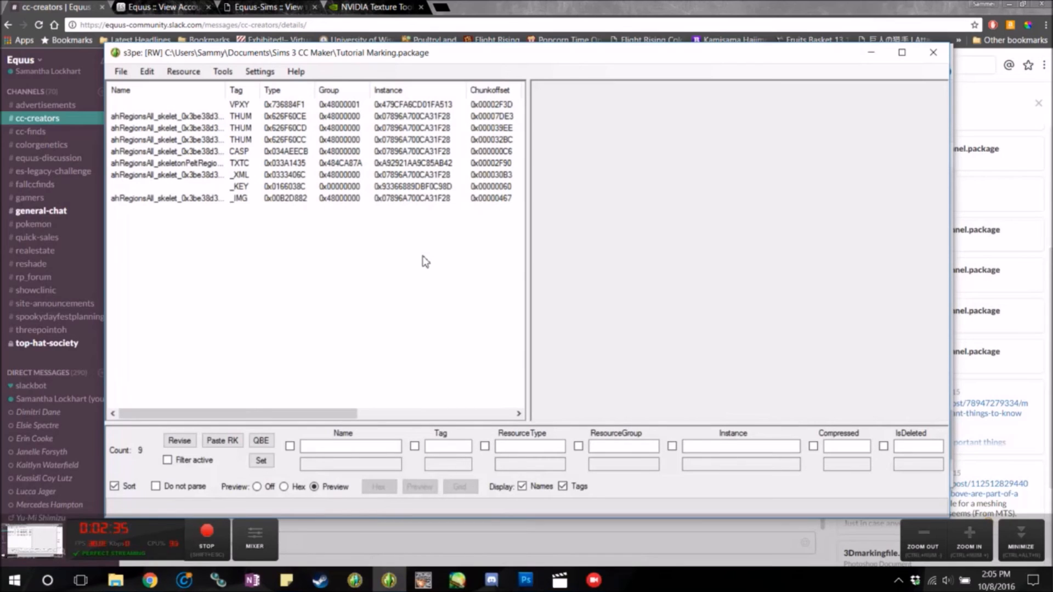
# Save the Tutorial Marking package and close s3pe
pyautogui.click(120, 71)
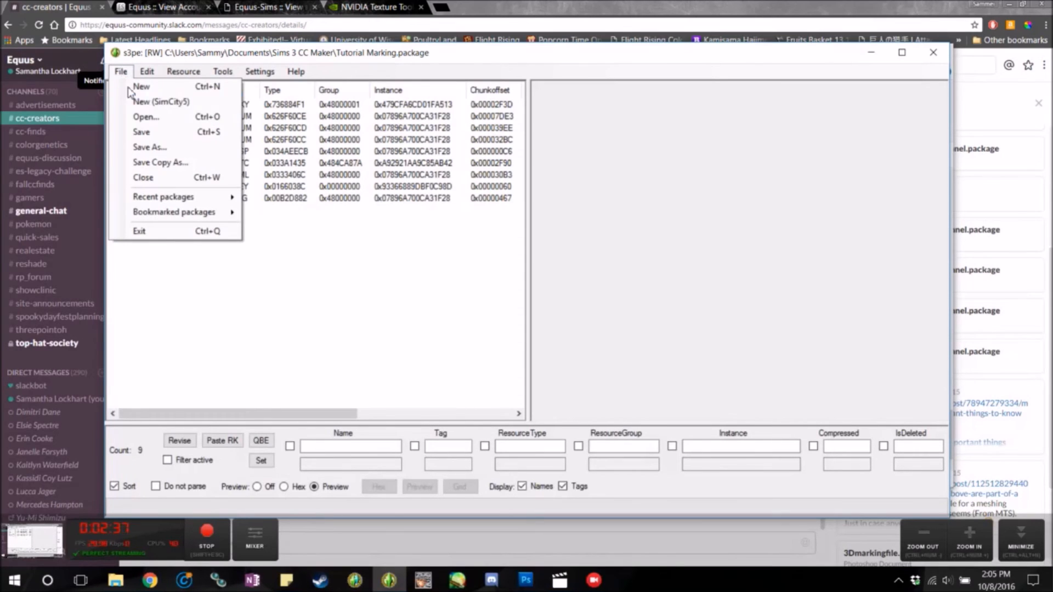
pyautogui.click(147, 138)
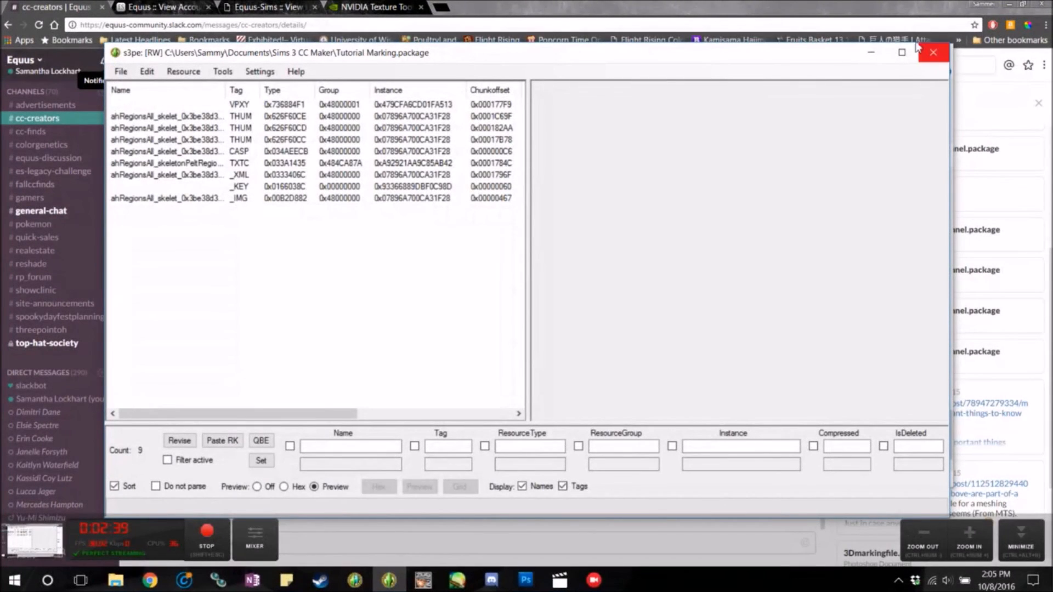
pyautogui.click(935, 55)
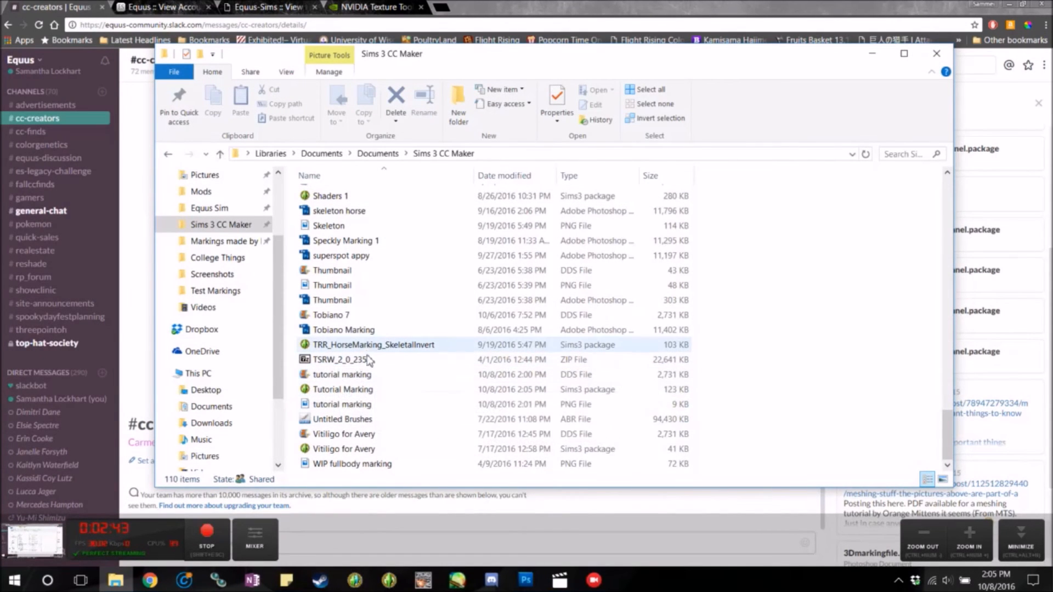
# Copy the Tutorial Marking package from the Sims 3 CC Maker folder into the Markings made by Me folder
pyautogui.rightClick(371, 392)
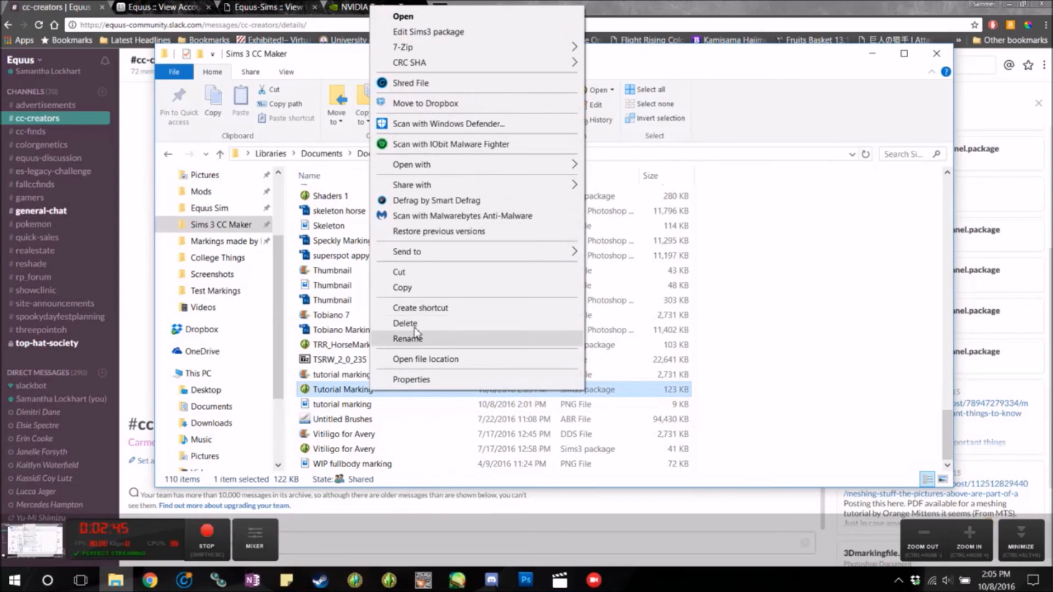
pyautogui.click(402, 287)
pyautogui.click(421, 289)
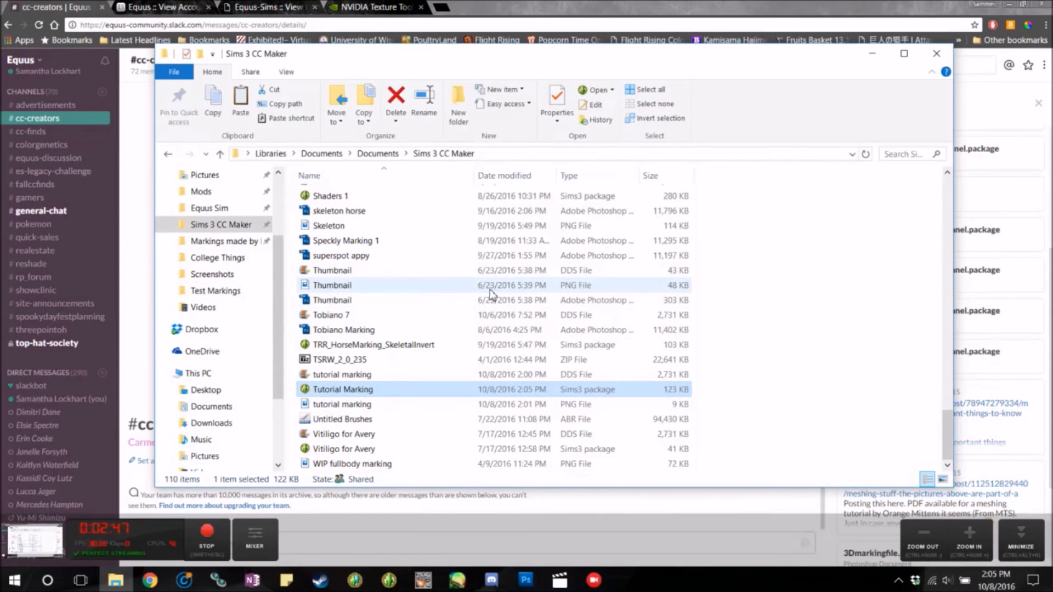
pyautogui.scroll(1, 247, 253)
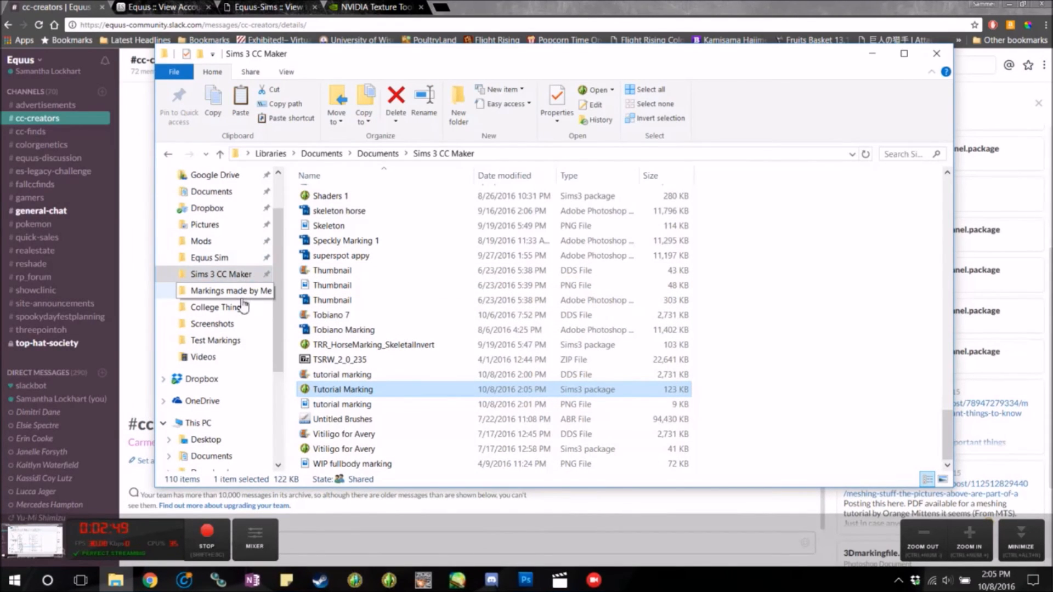
pyautogui.click(242, 291)
pyautogui.rightClick(741, 291)
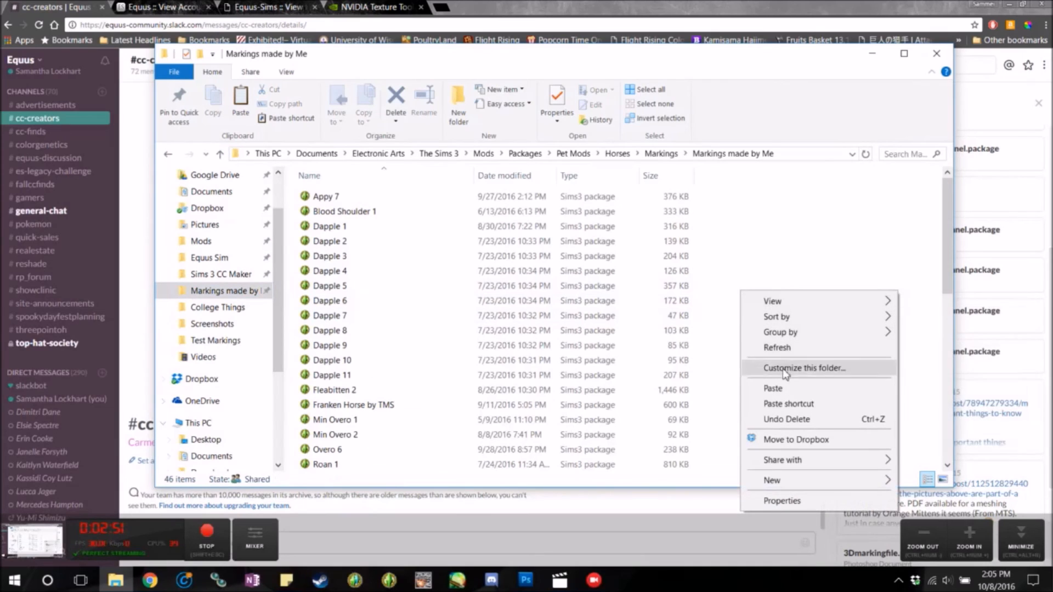
pyautogui.click(789, 389)
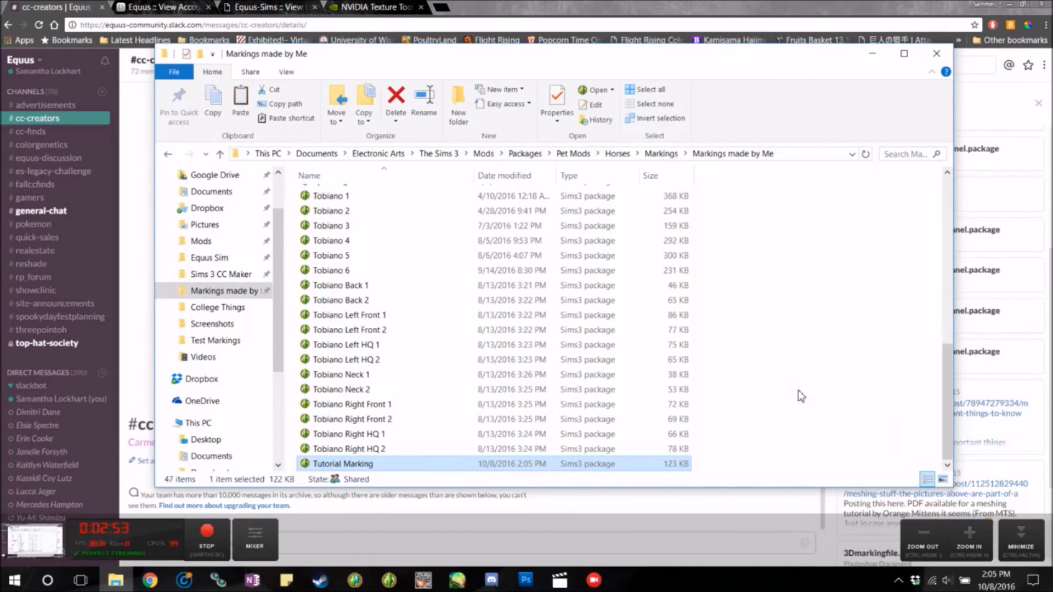
# Minimize the File Explorer and browser windows
pyautogui.click(882, 60)
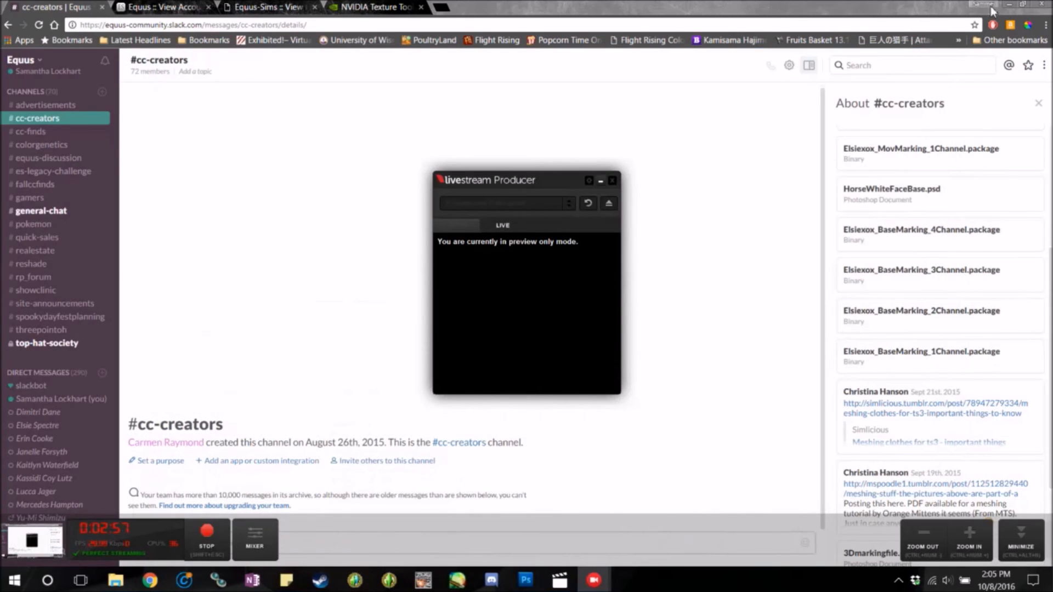
pyautogui.click(1008, 4)
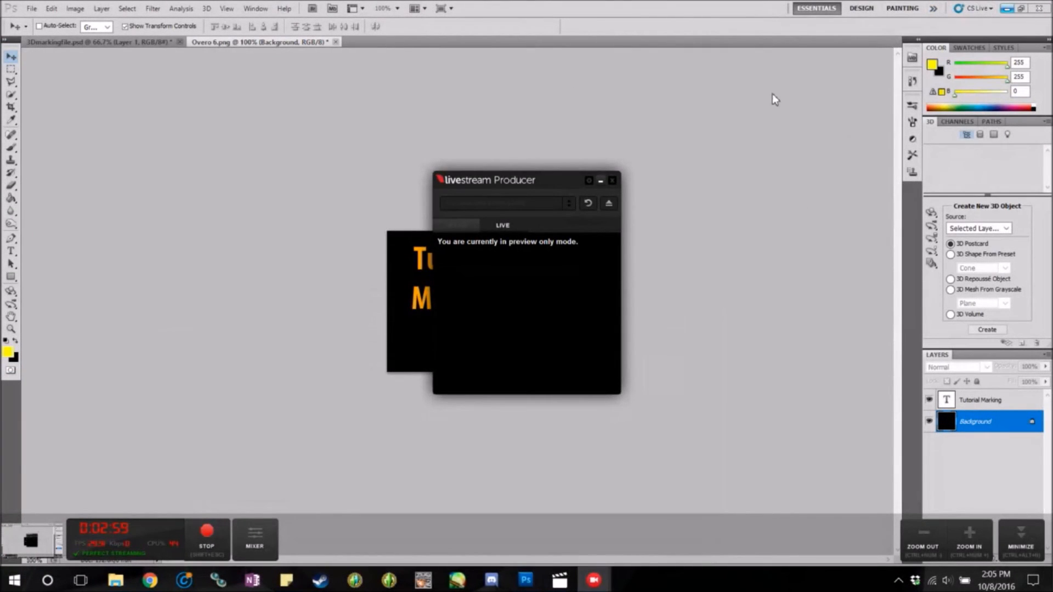
pyautogui.click(605, 156)
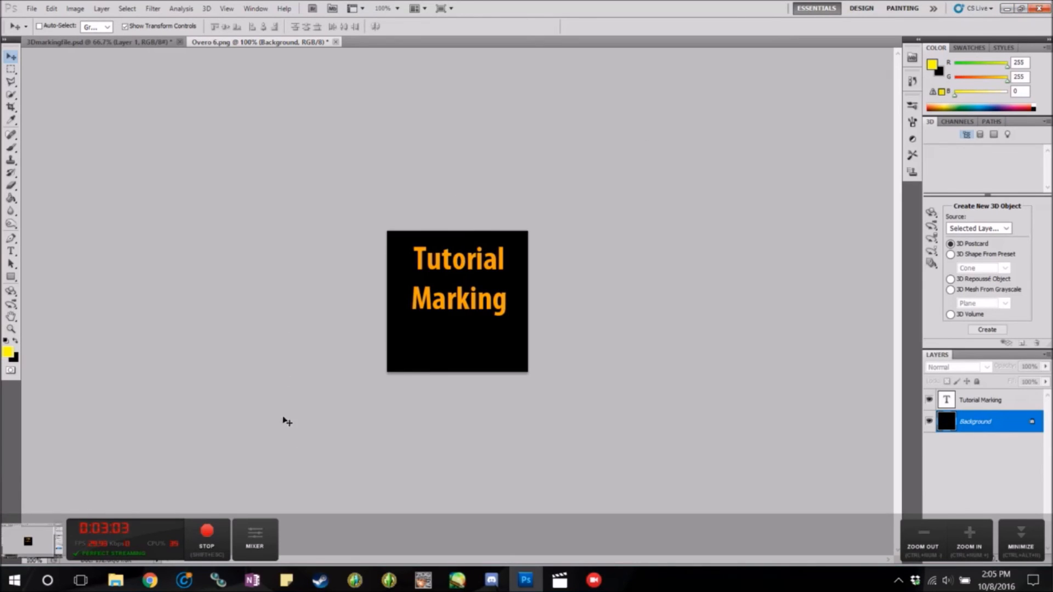
pyautogui.click(217, 540)
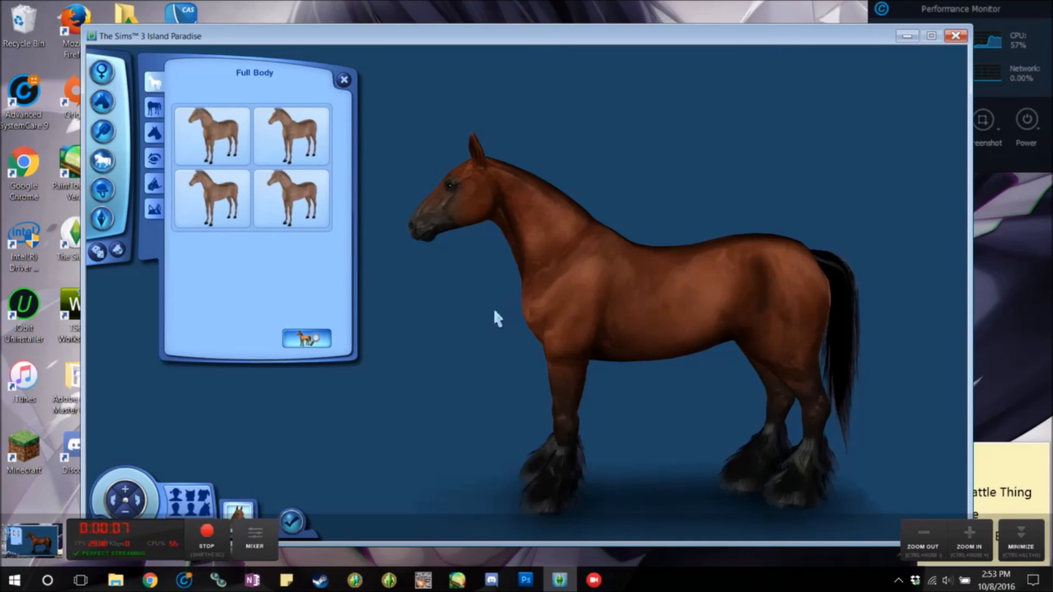
# Switch to The Sims 3, show the horse's Coat Color options and open the detailed coat marking editor
pyautogui.moveTo(439, 38); pyautogui.dragTo(438, 27)
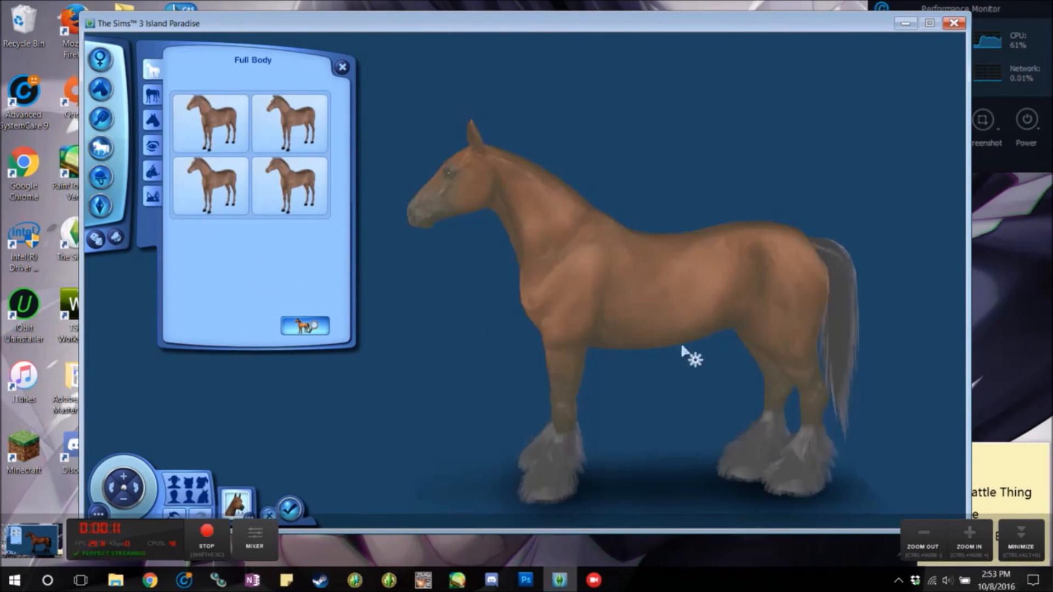
pyautogui.click(100, 88)
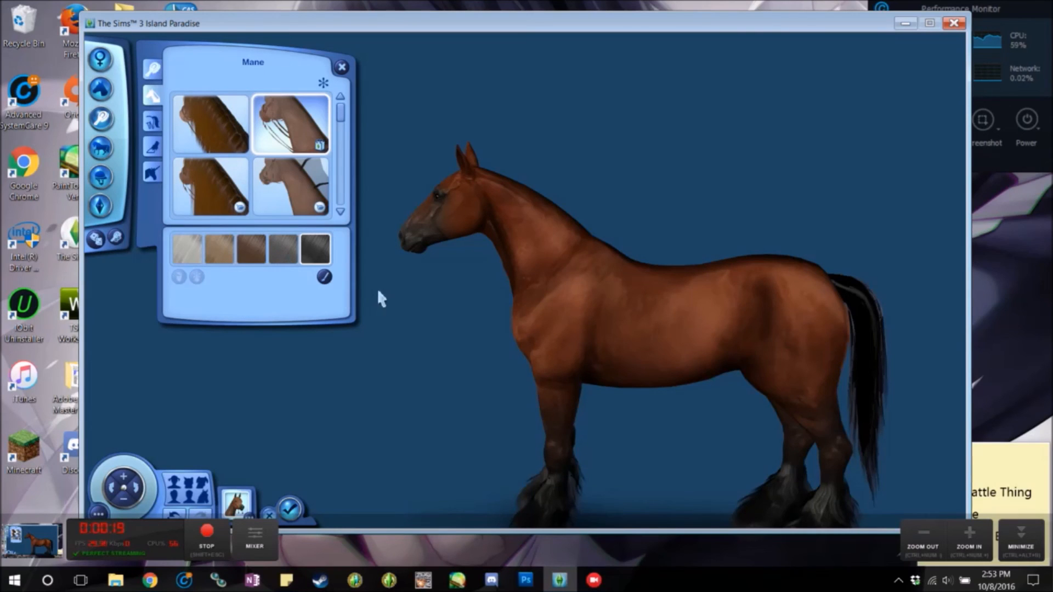
pyautogui.click(152, 68)
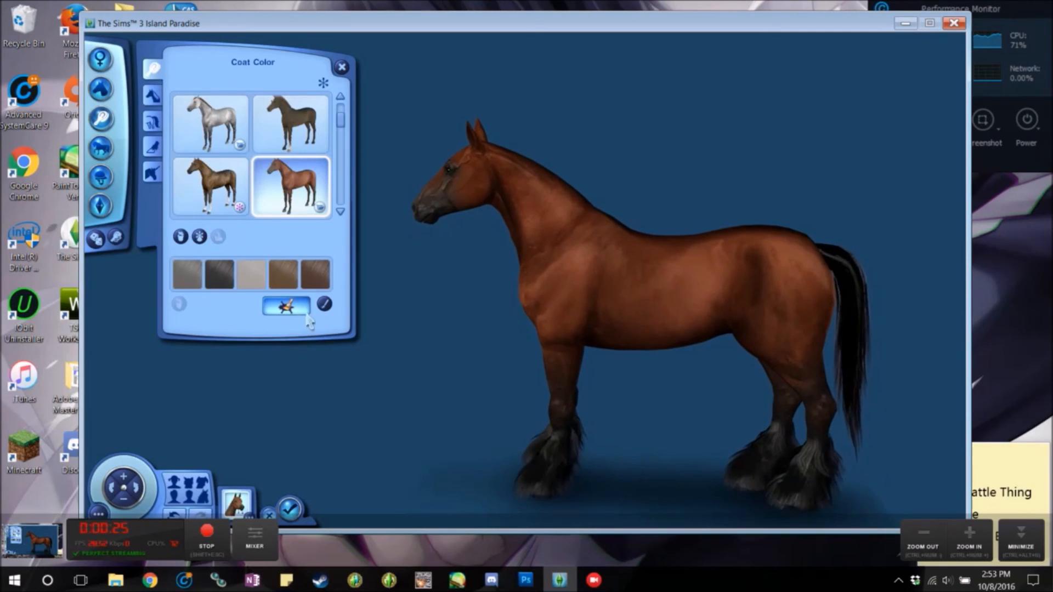
pyautogui.click(285, 317)
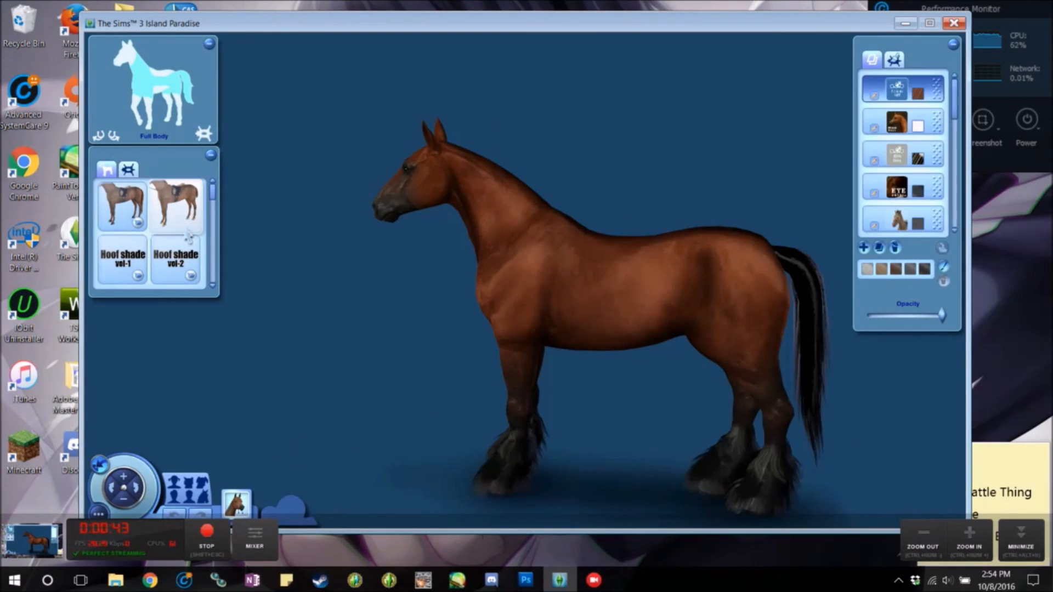
# Add a new full-body marking layer, apply the custom Tutorial Marking to it, and turn the horse to view its other side
pyautogui.click(863, 248)
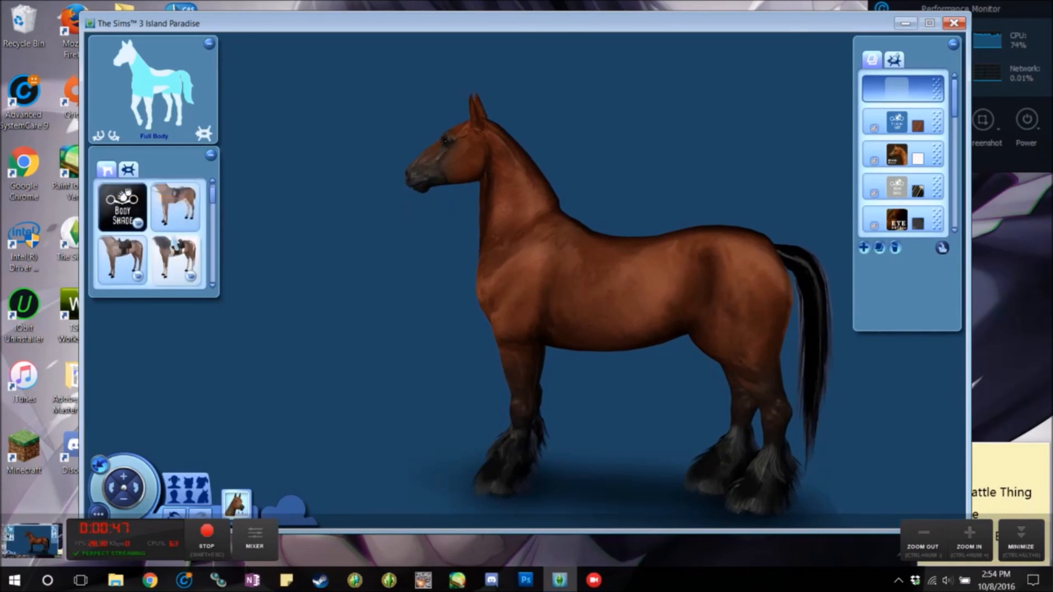
pyautogui.moveTo(213, 208); pyautogui.dragTo(215, 219)
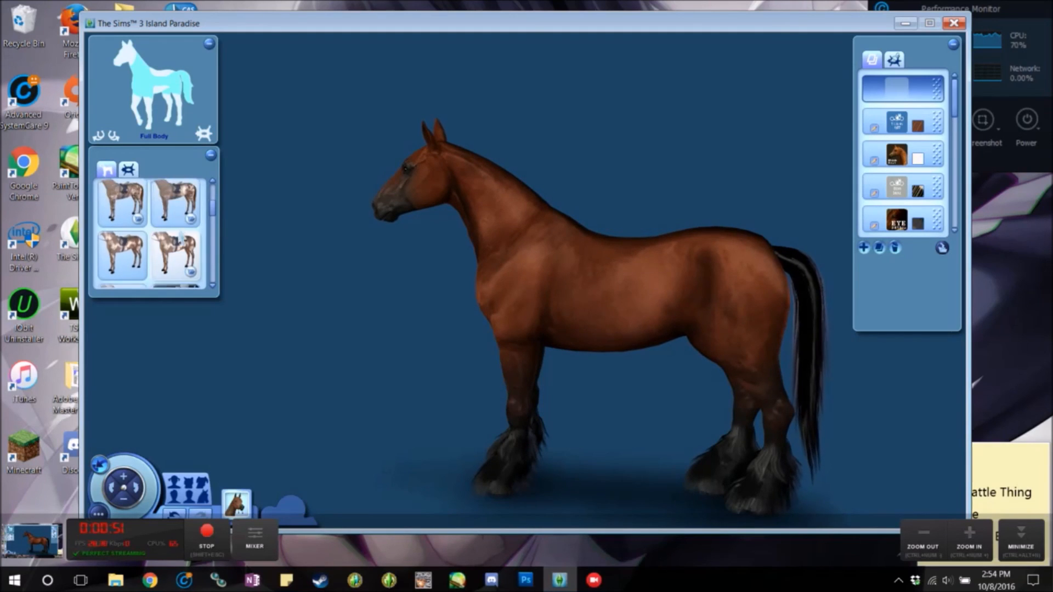
pyautogui.scroll(-4, 183, 239)
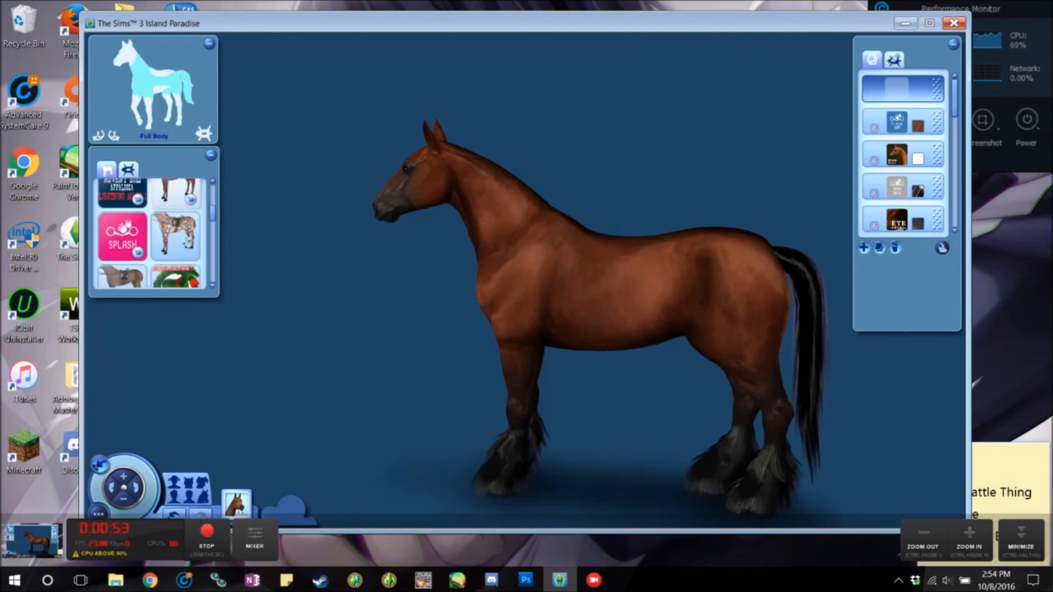
pyautogui.scroll(-3, 183, 239)
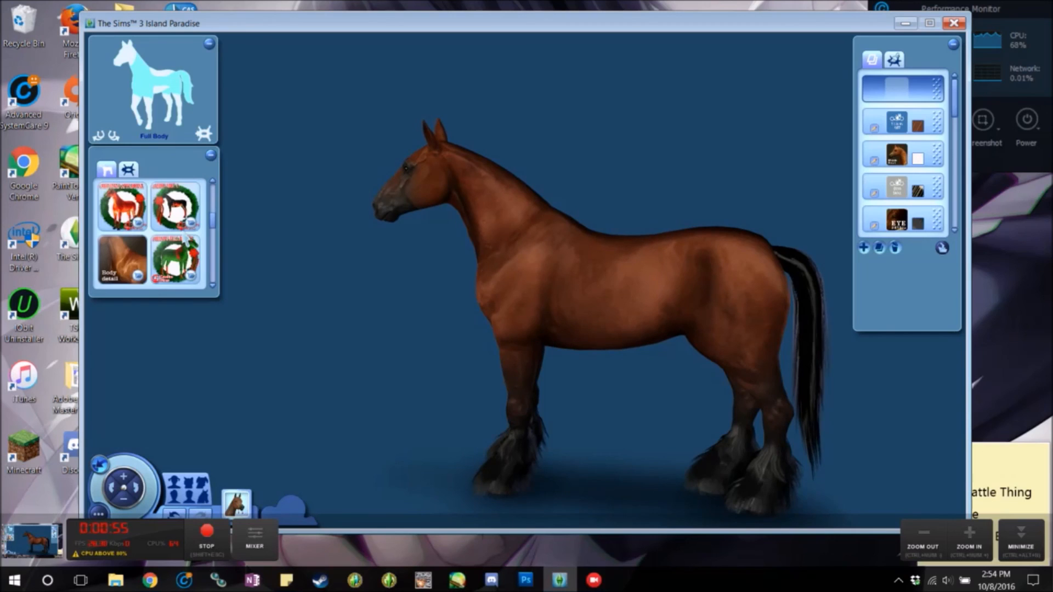
pyautogui.scroll(-3, 187, 240)
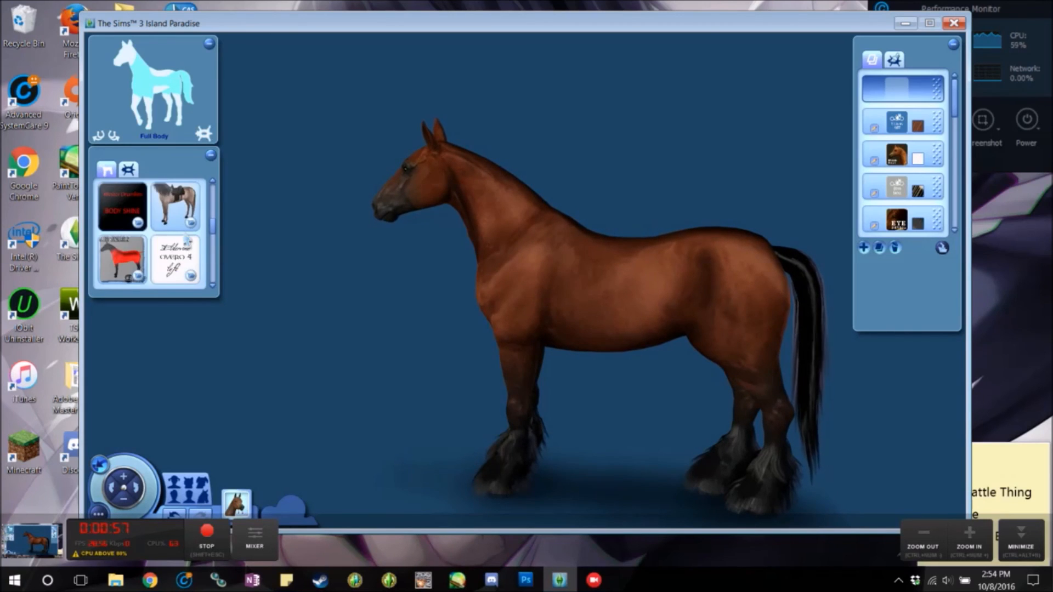
pyautogui.scroll(3, 188, 240)
pyautogui.scroll(-3, 188, 240)
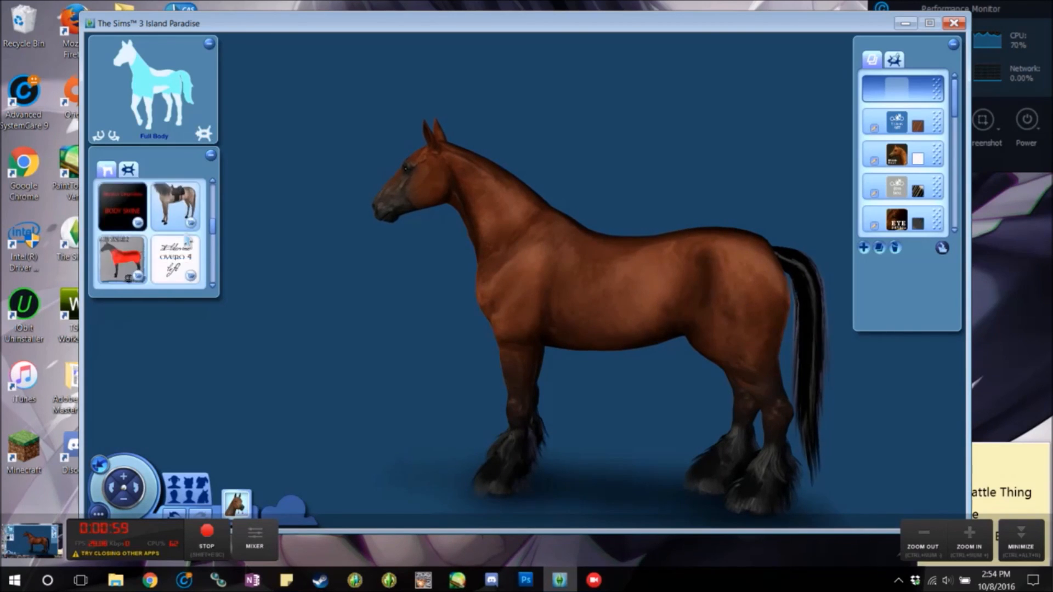
pyautogui.scroll(-3, 187, 241)
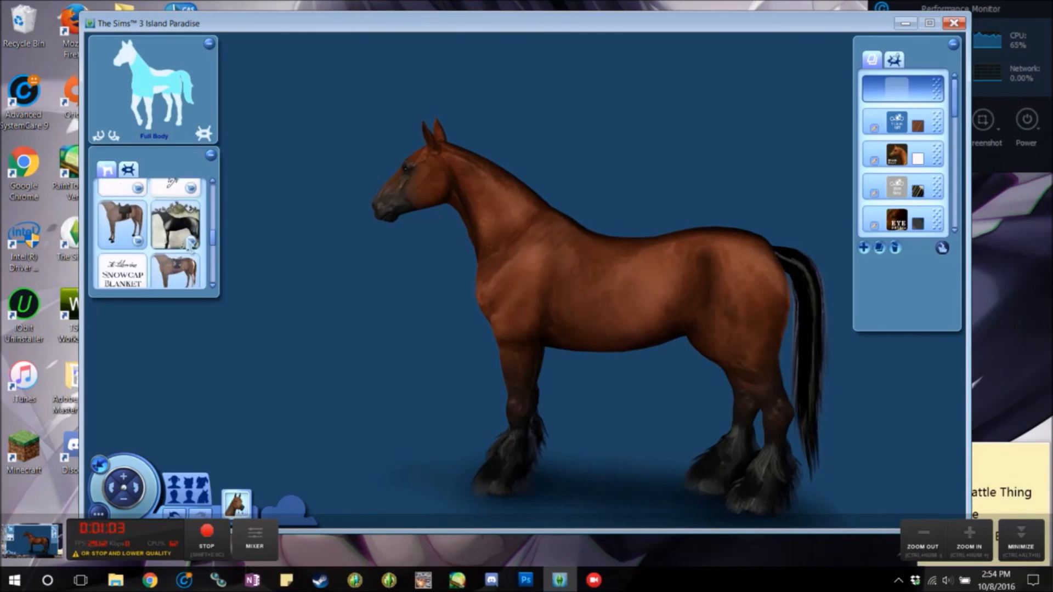
pyautogui.scroll(-2, 190, 246)
pyautogui.scroll(-1, 149, 234)
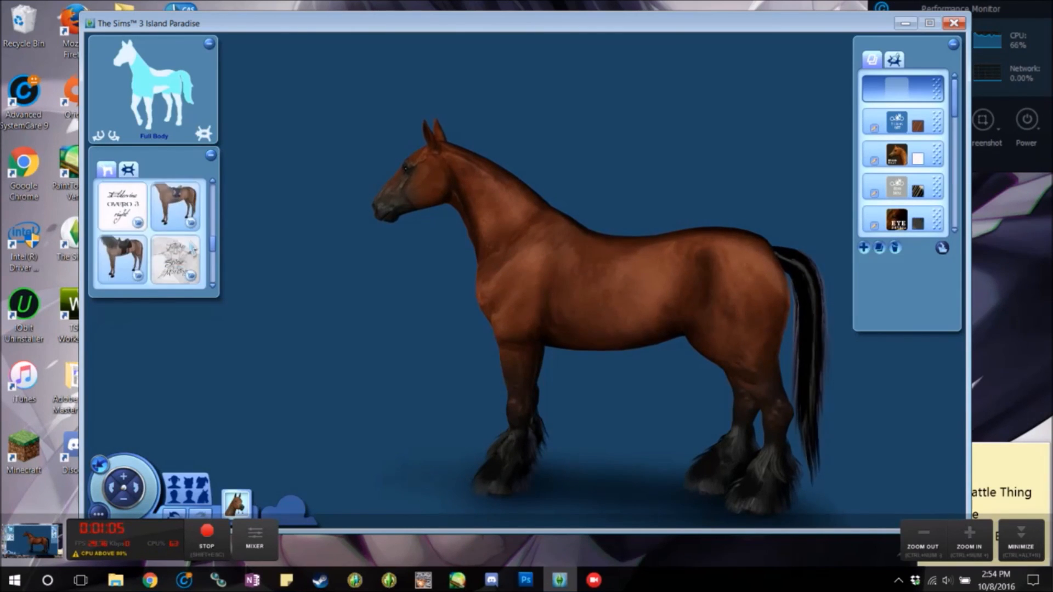
pyautogui.scroll(-2, 191, 246)
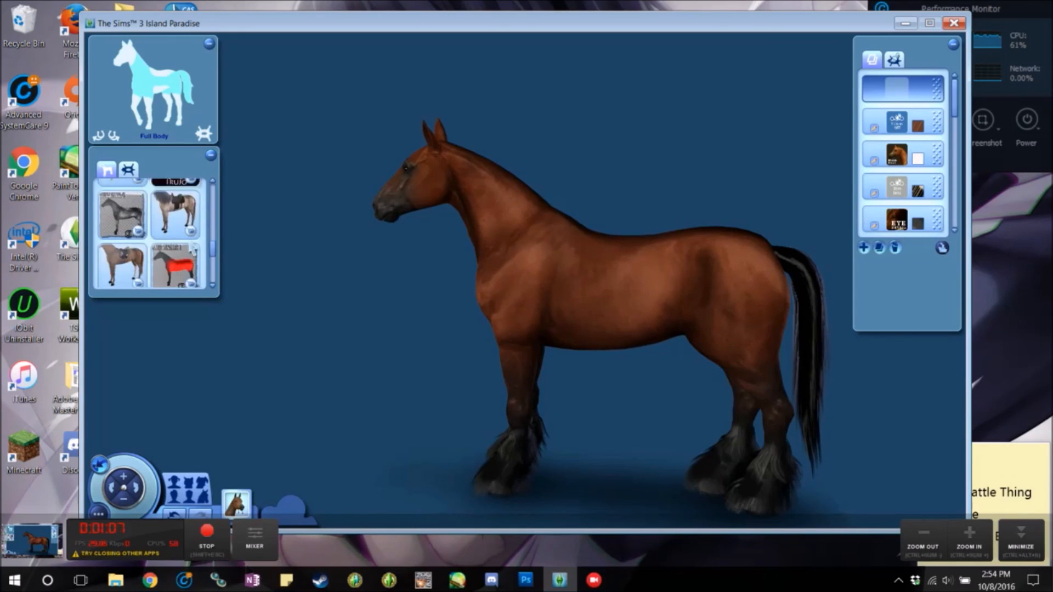
pyautogui.scroll(-1, 191, 247)
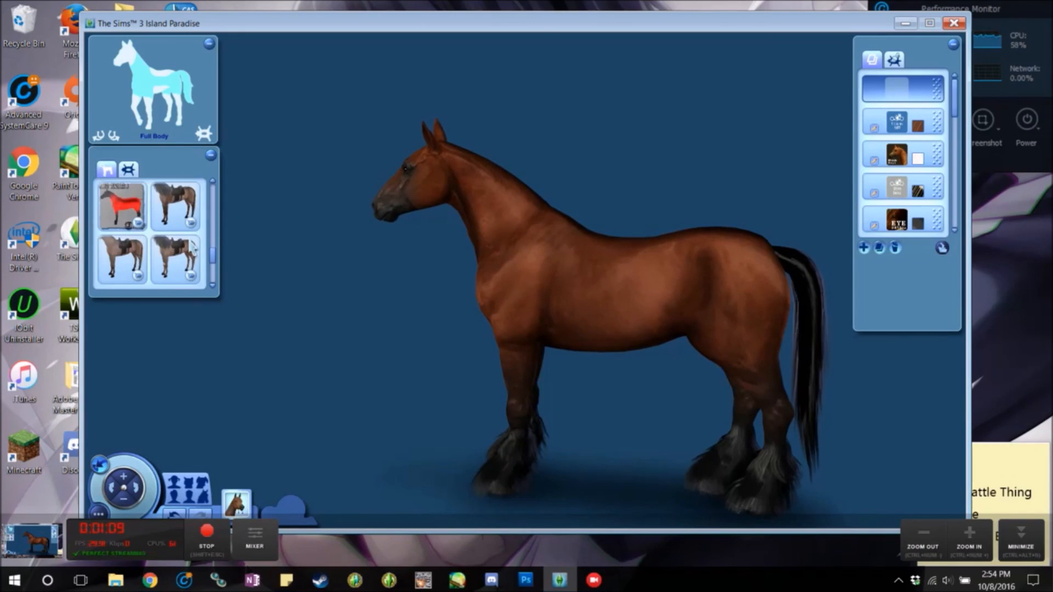
pyautogui.scroll(-2, 191, 246)
pyautogui.scroll(1, 131, 269)
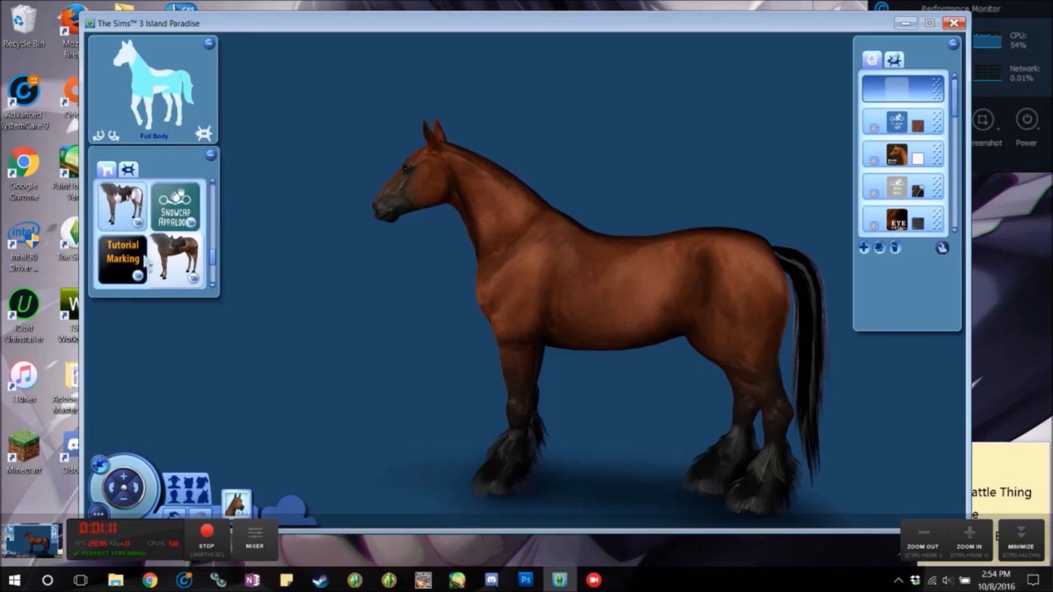
pyautogui.click(130, 265)
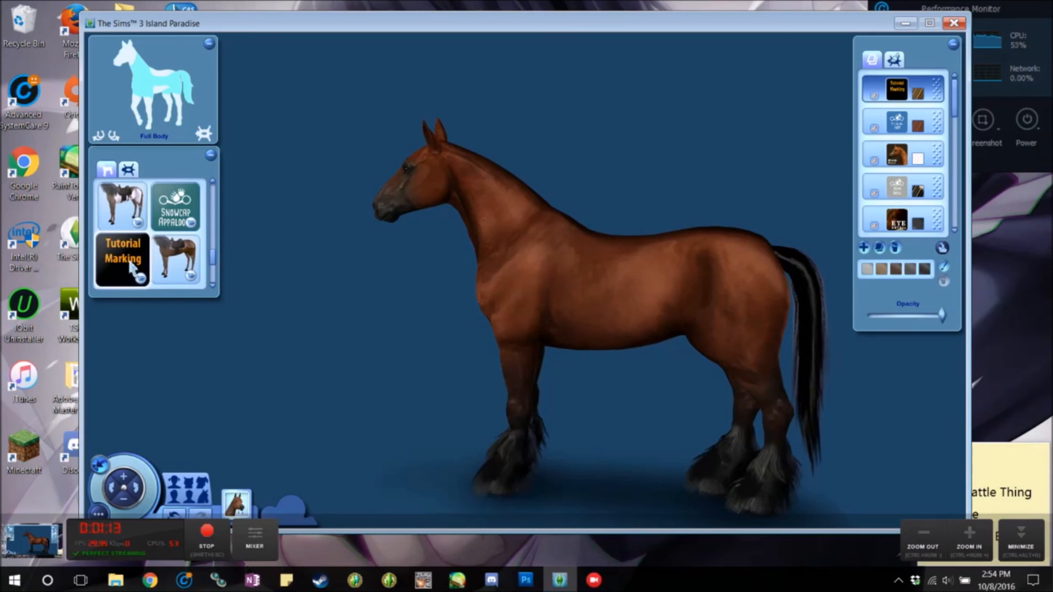
pyautogui.moveTo(432, 325); pyautogui.dragTo(469, 349)
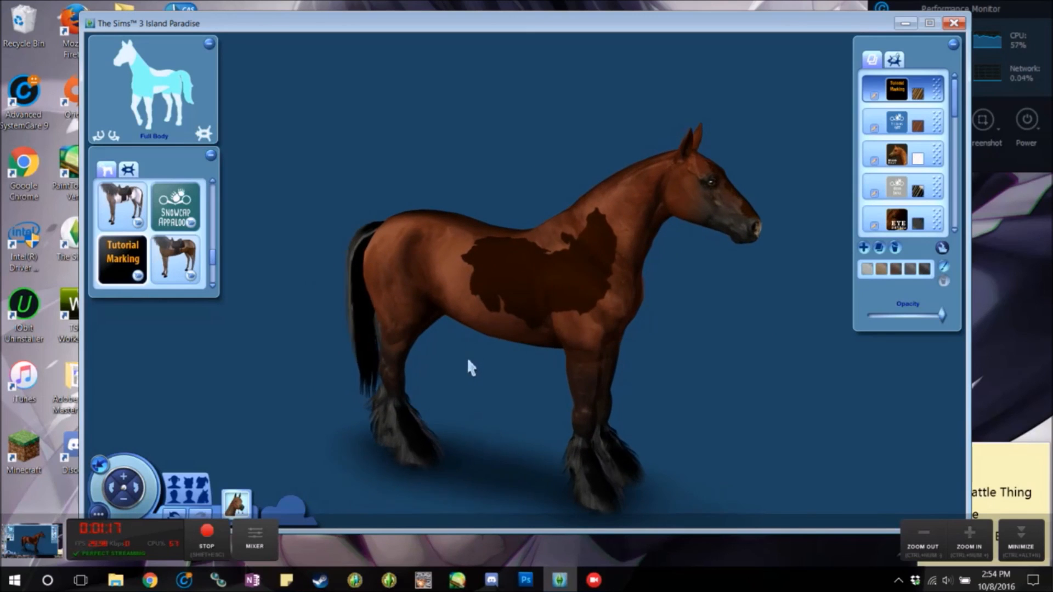
# Recolor the Tutorial Marking layer's coat color to white and its secondary color to a peach pink
pyautogui.moveTo(688, 372); pyautogui.dragTo(680, 414)
pyautogui.moveTo(578, 364); pyautogui.dragTo(610, 311)
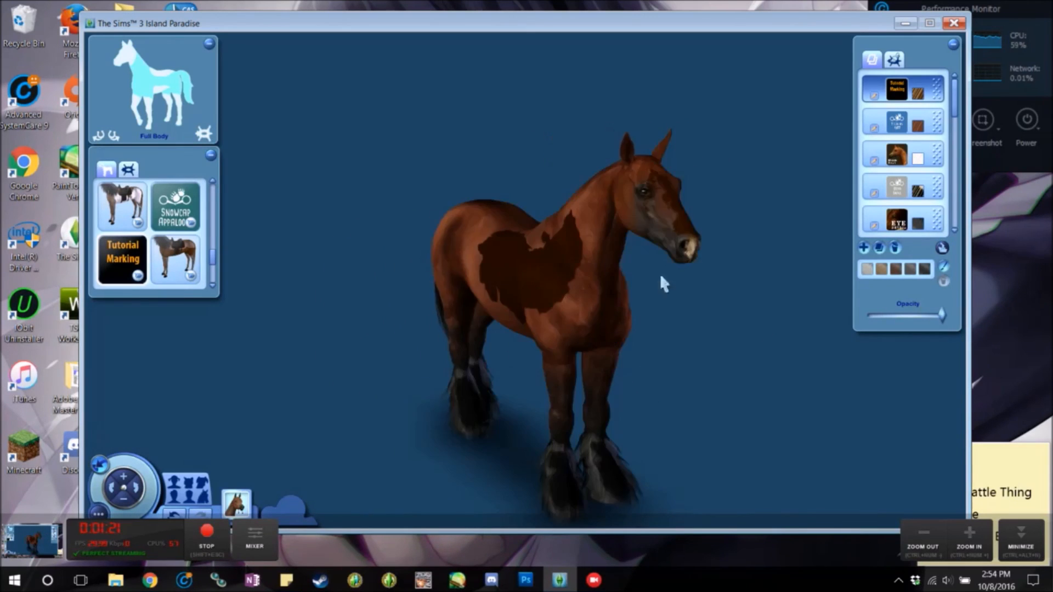
pyautogui.click(918, 95)
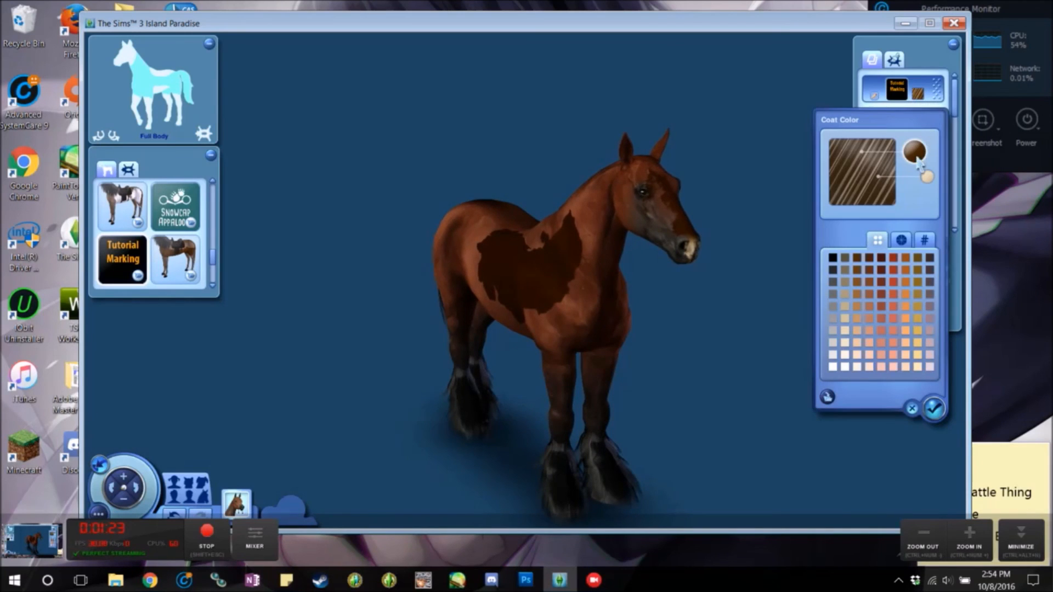
pyautogui.click(833, 367)
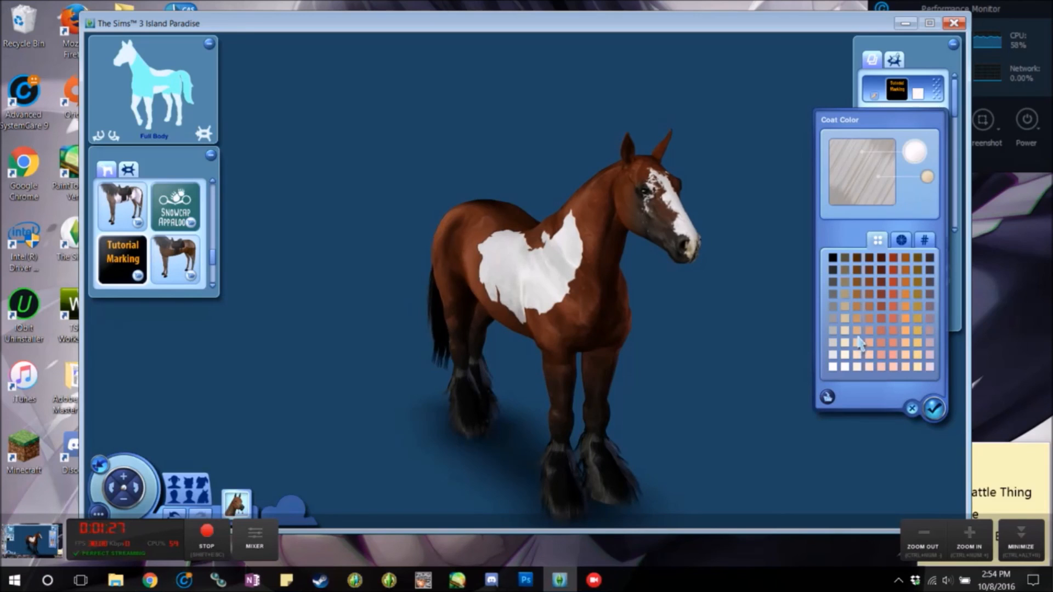
pyautogui.click(868, 319)
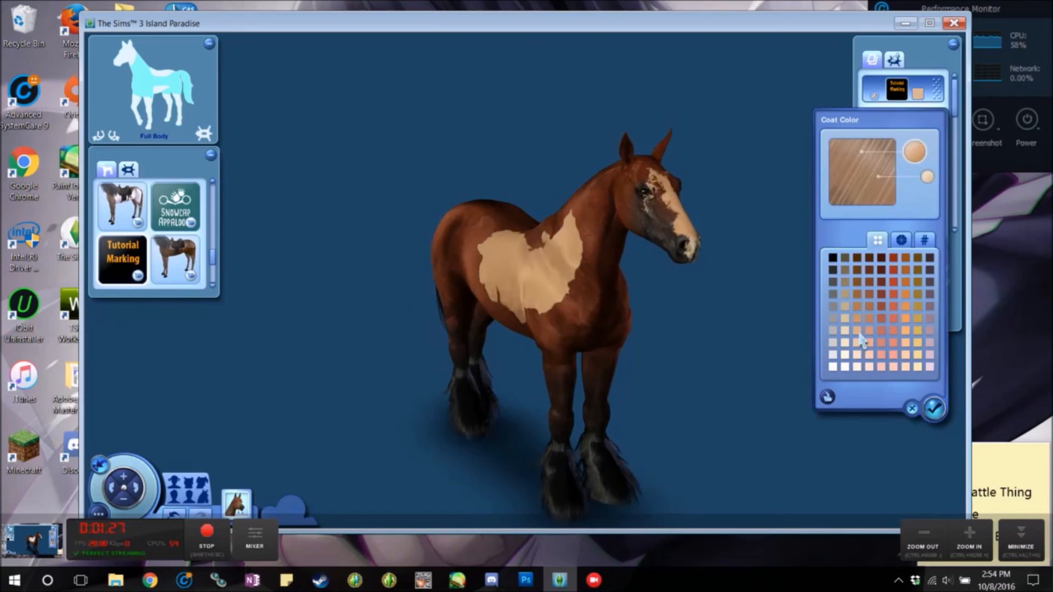
pyautogui.click(833, 368)
pyautogui.click(927, 178)
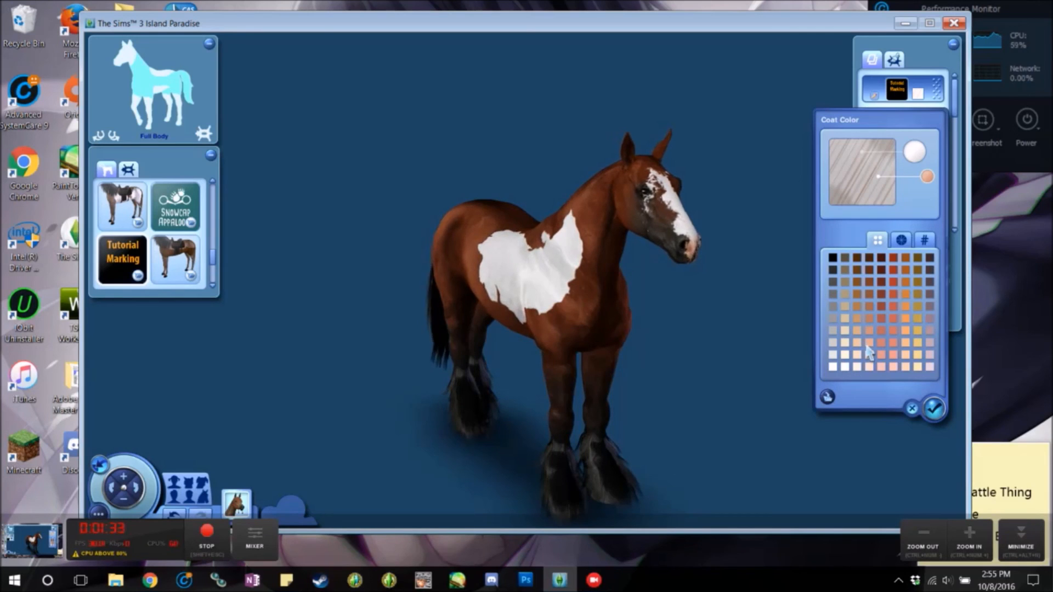
# Examine the white marking on the horse's face, chest and flank up close and from the front, side and rear
pyautogui.moveTo(767, 330); pyautogui.dragTo(738, 362)
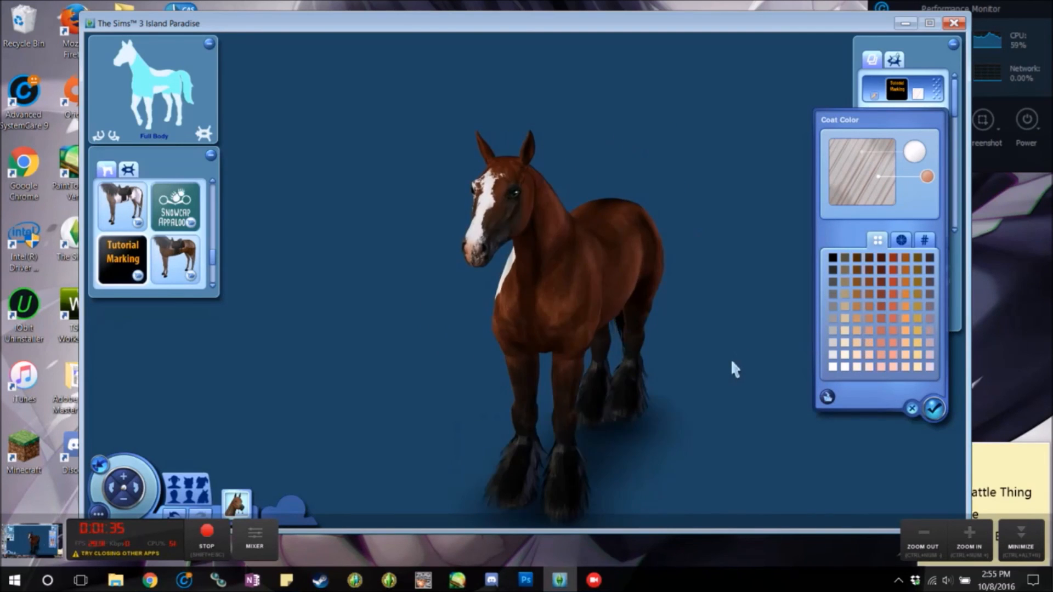
pyautogui.scroll(5, 695, 343)
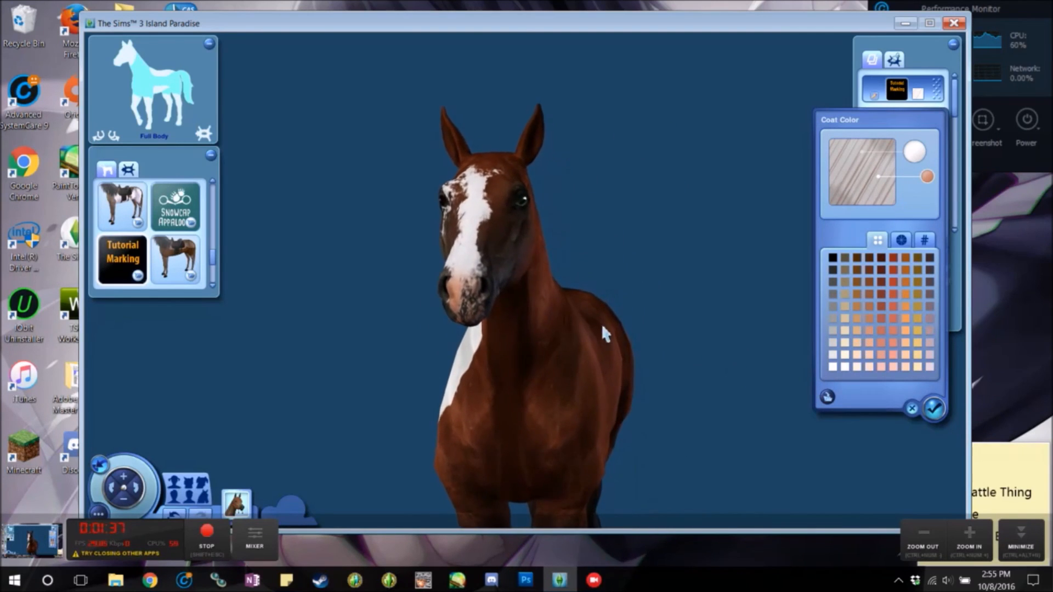
pyautogui.moveTo(601, 323); pyautogui.dragTo(673, 315)
pyautogui.moveTo(755, 306); pyautogui.dragTo(693, 322)
pyautogui.moveTo(505, 236); pyautogui.dragTo(532, 244)
pyautogui.scroll(-2, 535, 285)
pyautogui.scroll(3, 547, 314)
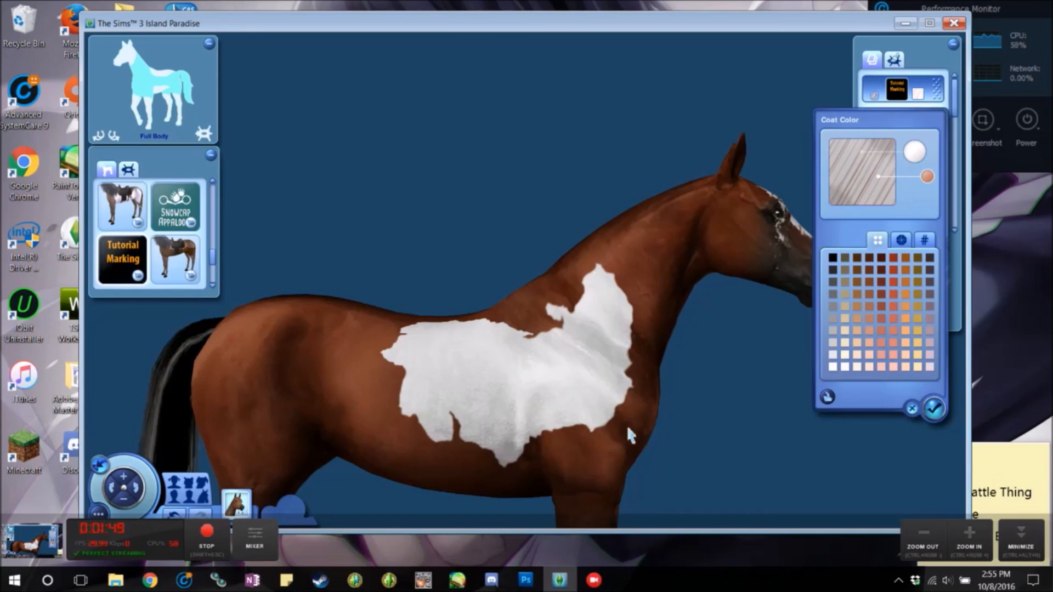
pyautogui.moveTo(423, 384); pyautogui.dragTo(431, 404)
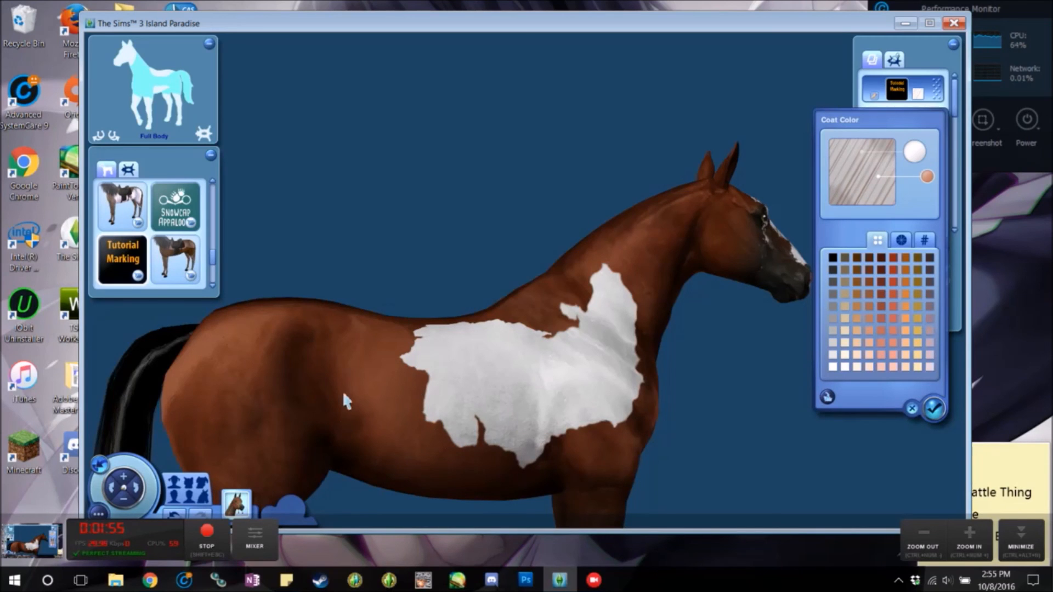
pyautogui.moveTo(571, 397); pyautogui.dragTo(504, 408)
pyautogui.scroll(2, 532, 377)
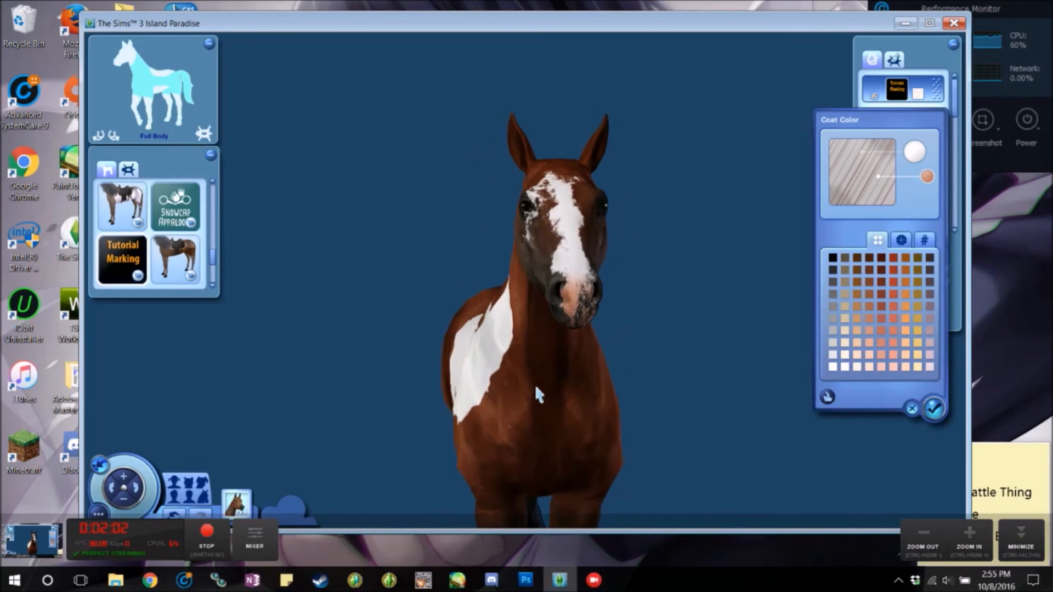
pyautogui.moveTo(535, 384); pyautogui.dragTo(575, 377)
pyautogui.scroll(-3, 571, 354)
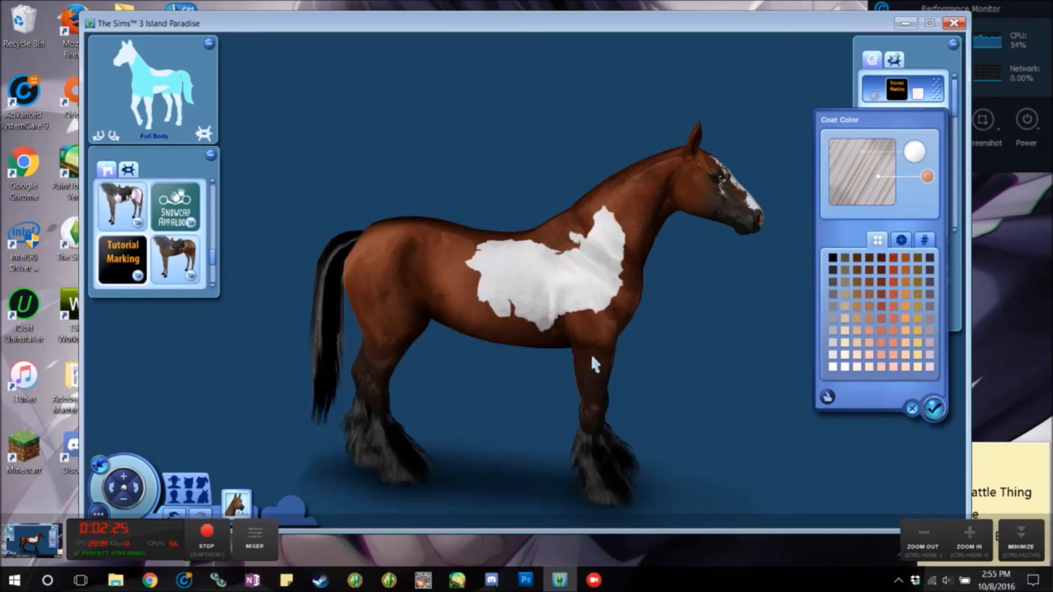
pyautogui.moveTo(563, 345); pyautogui.dragTo(603, 335)
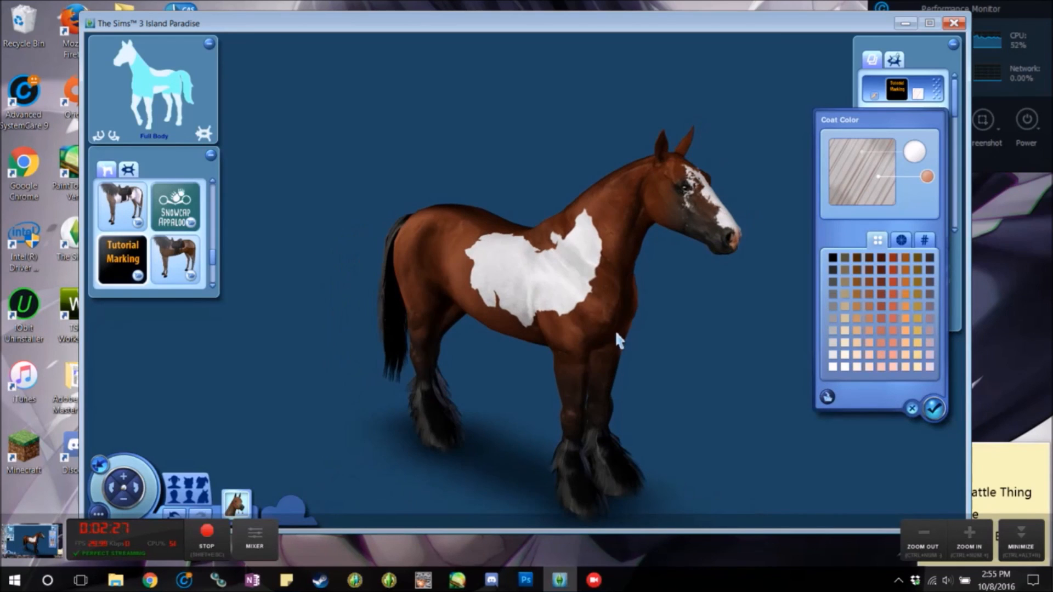
pyautogui.moveTo(537, 338); pyautogui.dragTo(554, 339)
pyautogui.moveTo(435, 327); pyautogui.dragTo(591, 339)
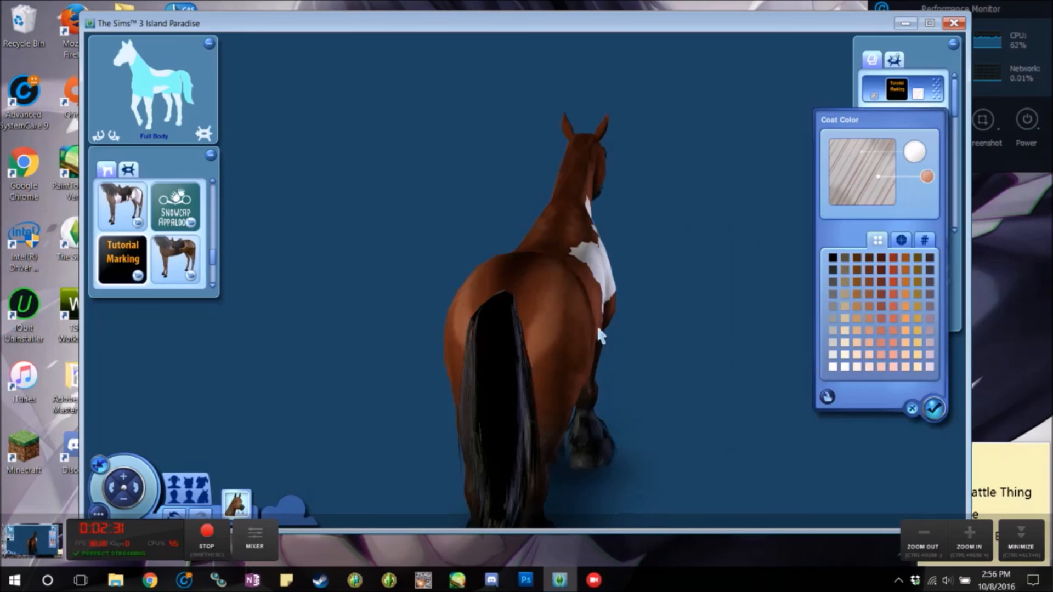
pyautogui.moveTo(593, 318); pyautogui.dragTo(624, 296)
pyautogui.moveTo(541, 304); pyautogui.dragTo(608, 348)
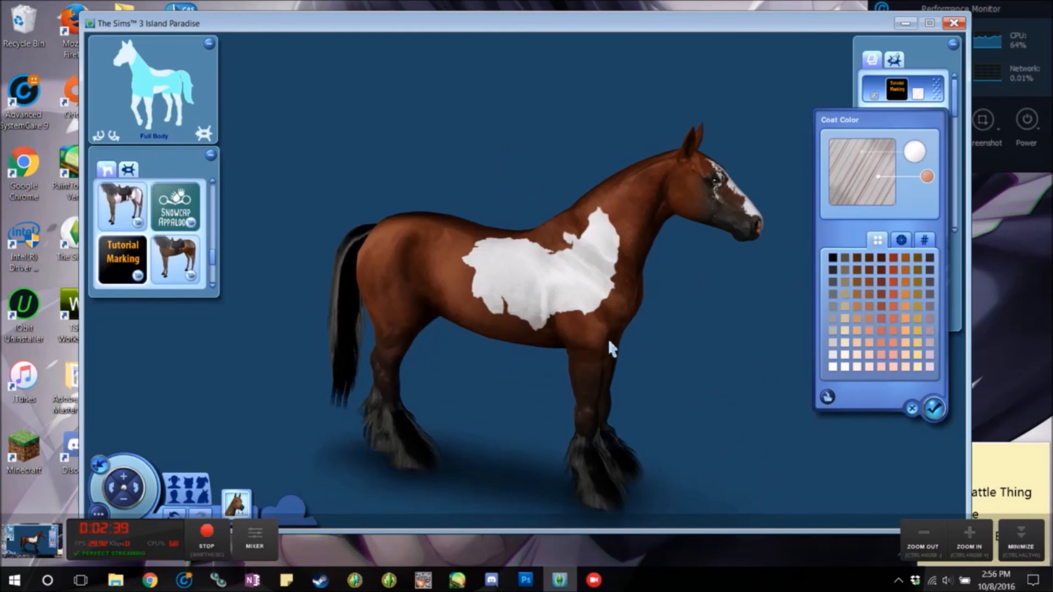
pyautogui.moveTo(564, 320); pyautogui.dragTo(396, 324)
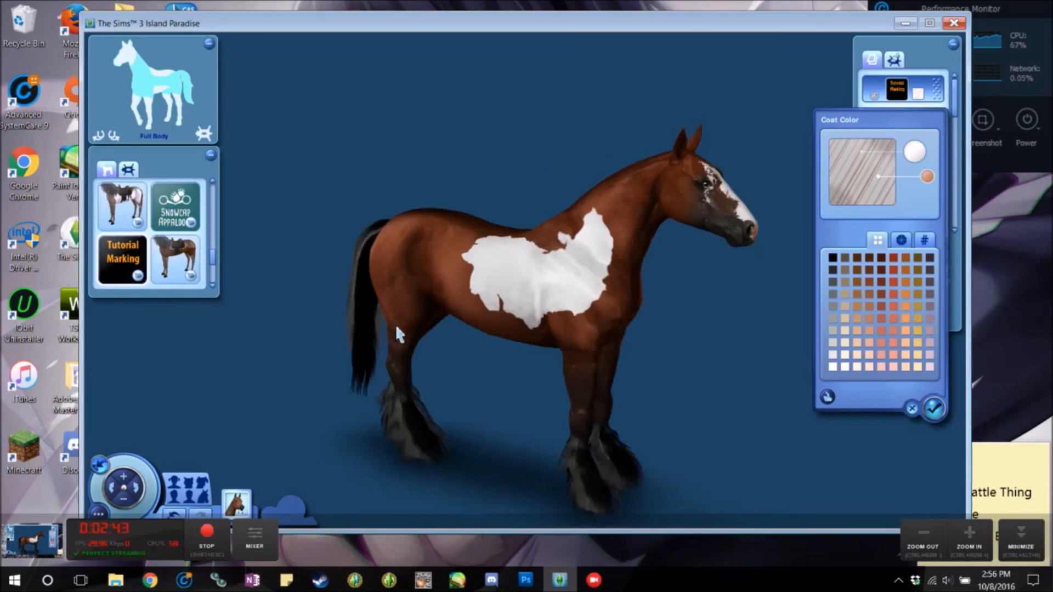
pyautogui.click(206, 541)
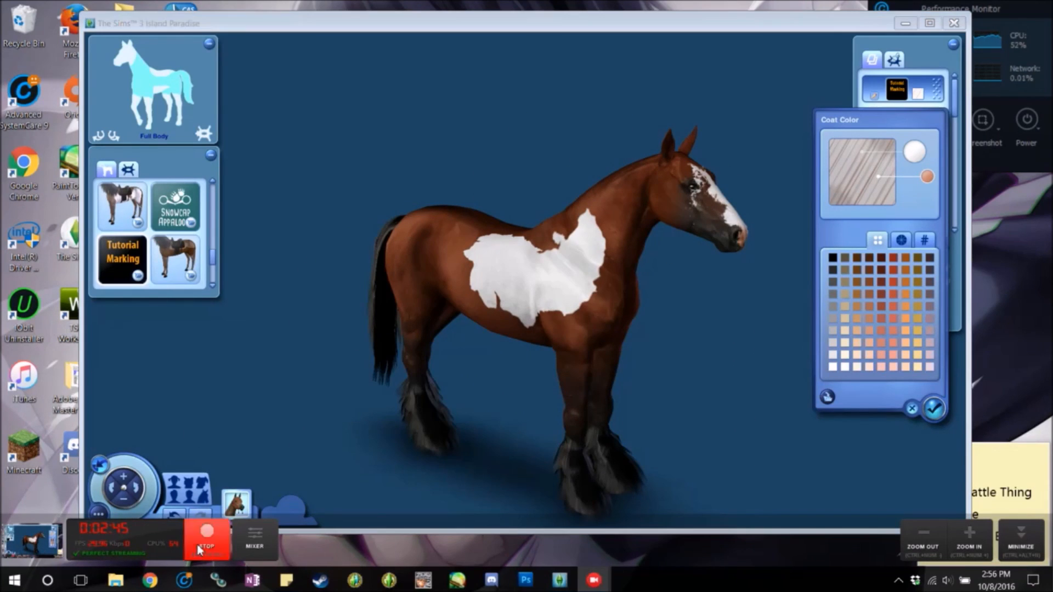